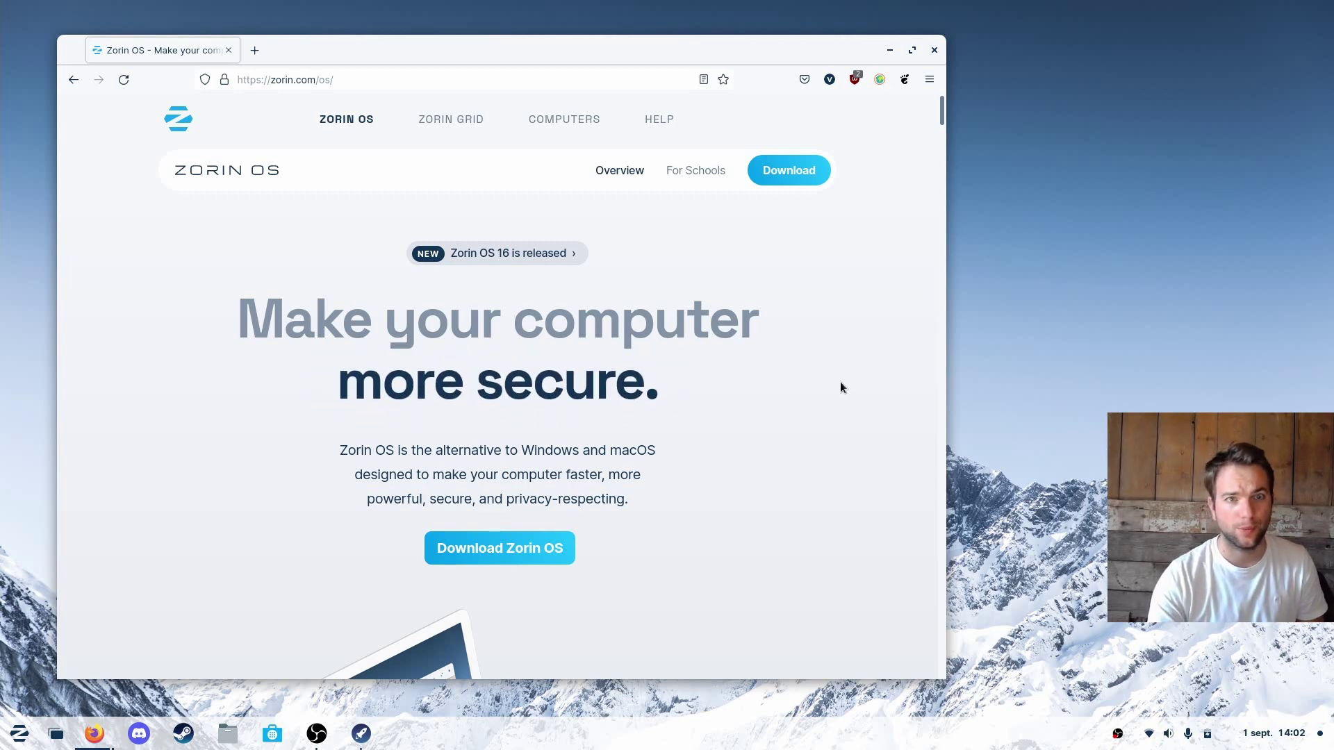
Look through the Zorin OS overview page down to the section on reviving old PCs, and return to its beginning
scroll(850, 399, down, 5)
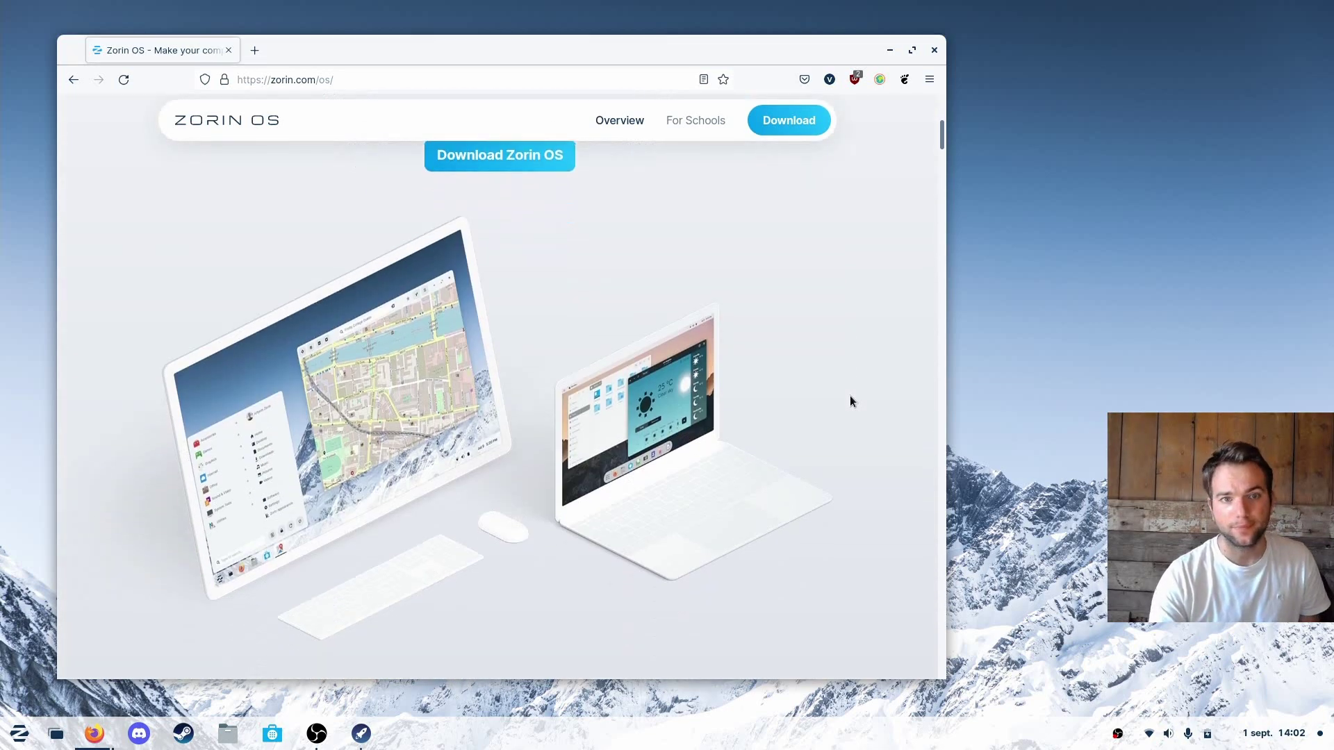
scroll(849, 400, up, 5)
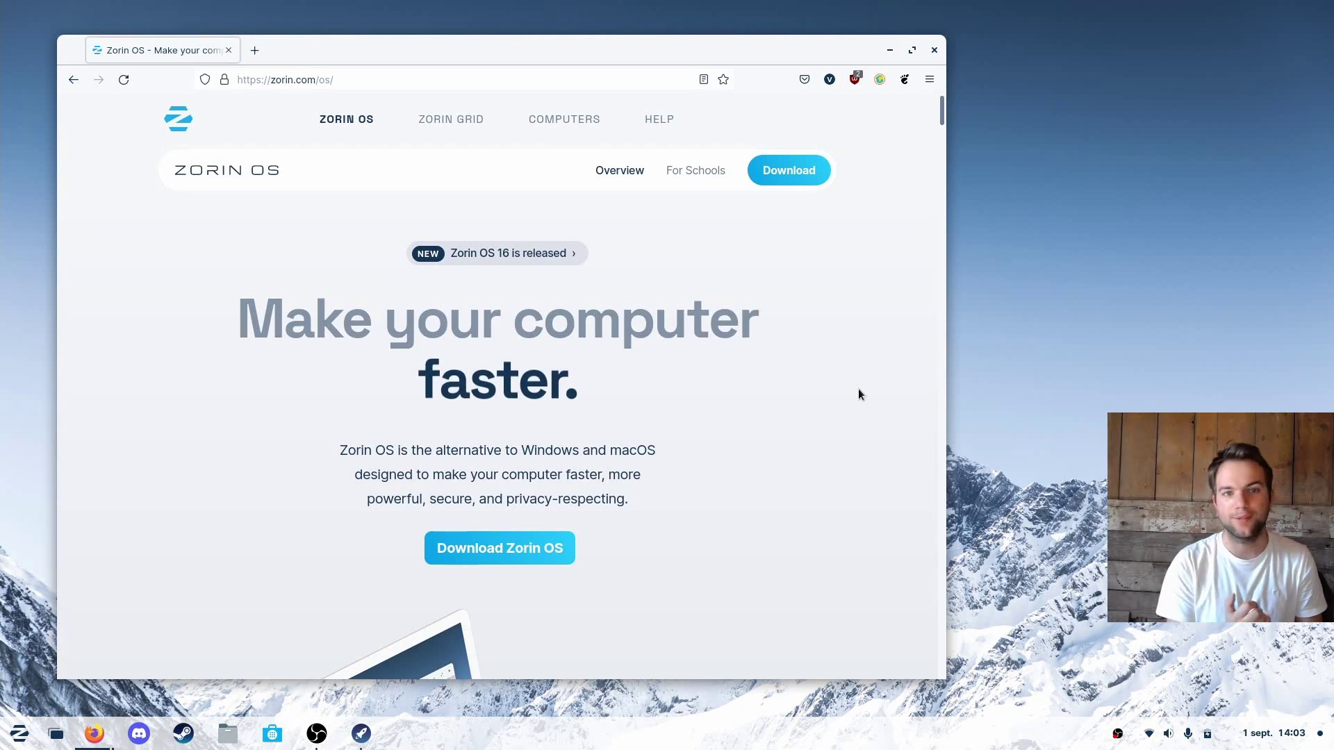
scroll(847, 372, down, 2)
scroll(844, 373, down, 5)
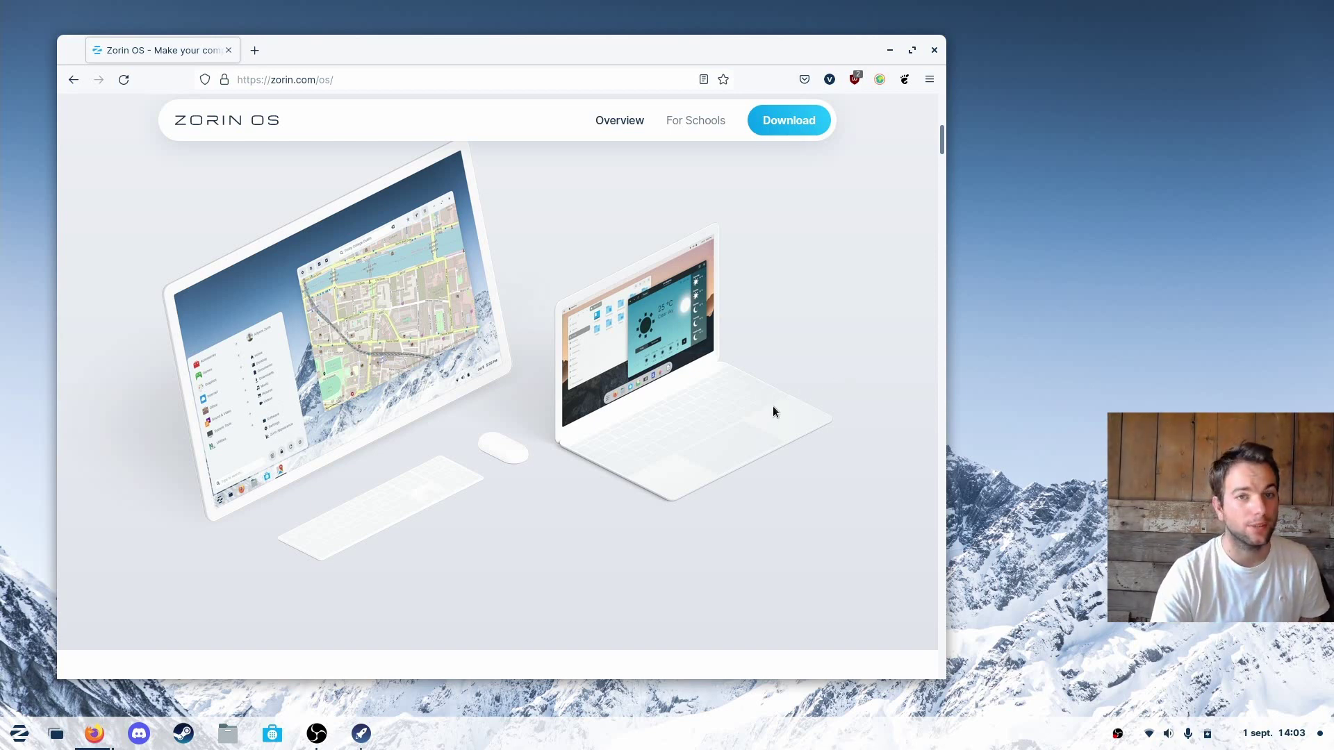
scroll(777, 414, down, 10)
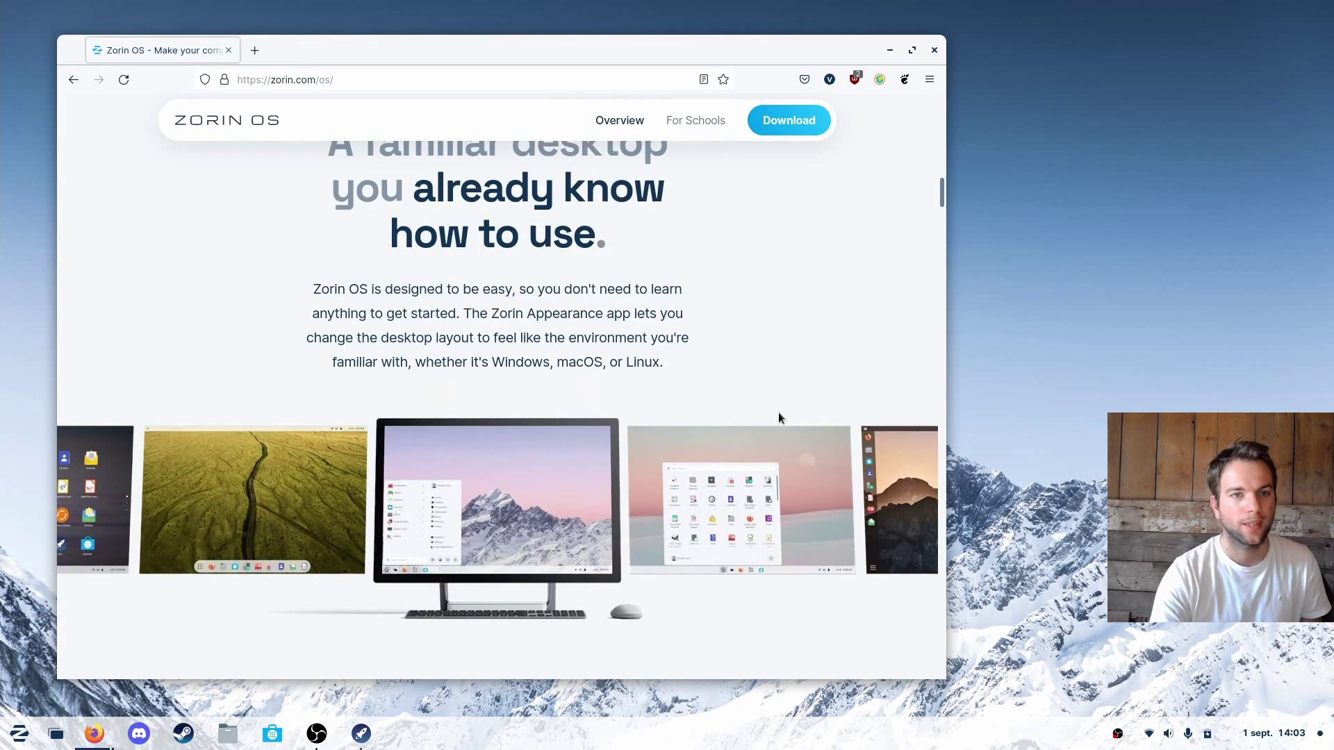
scroll(779, 414, down, 8)
scroll(778, 411, down, 3)
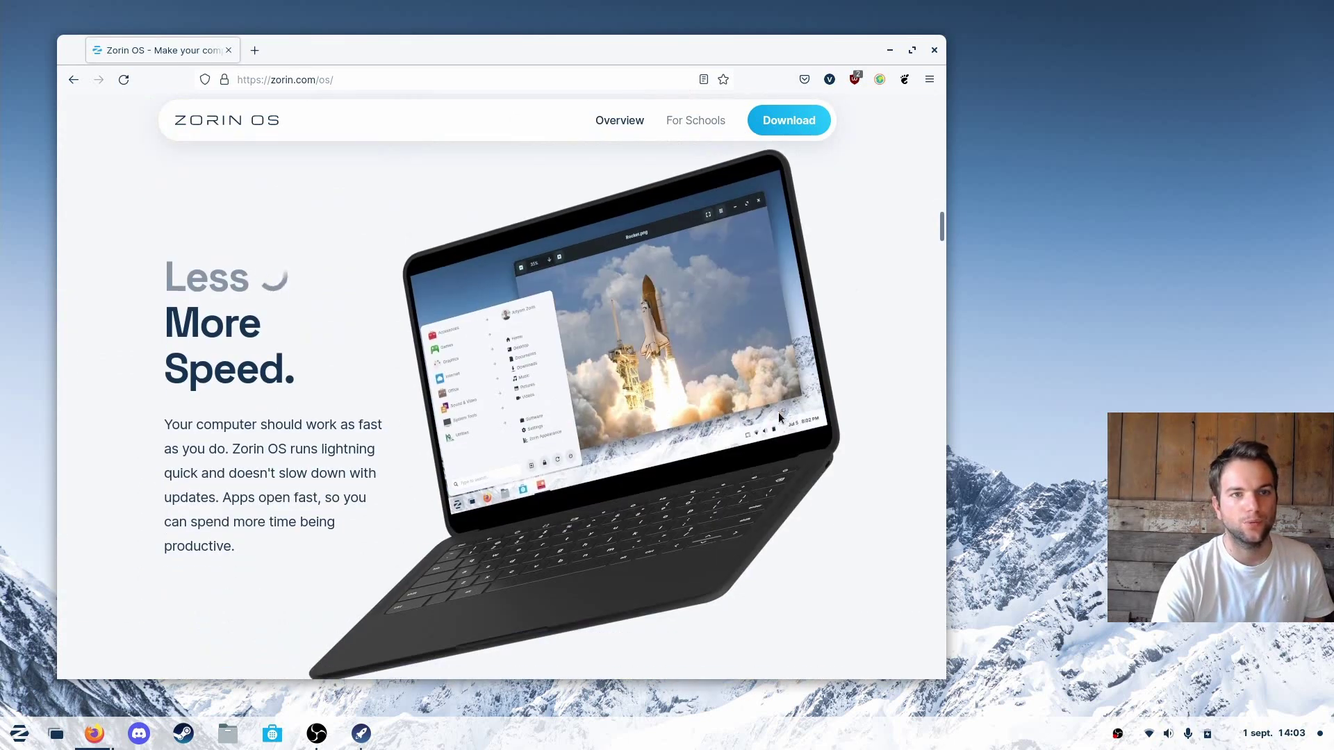
scroll(778, 411, up, 1)
scroll(778, 412, down, 10)
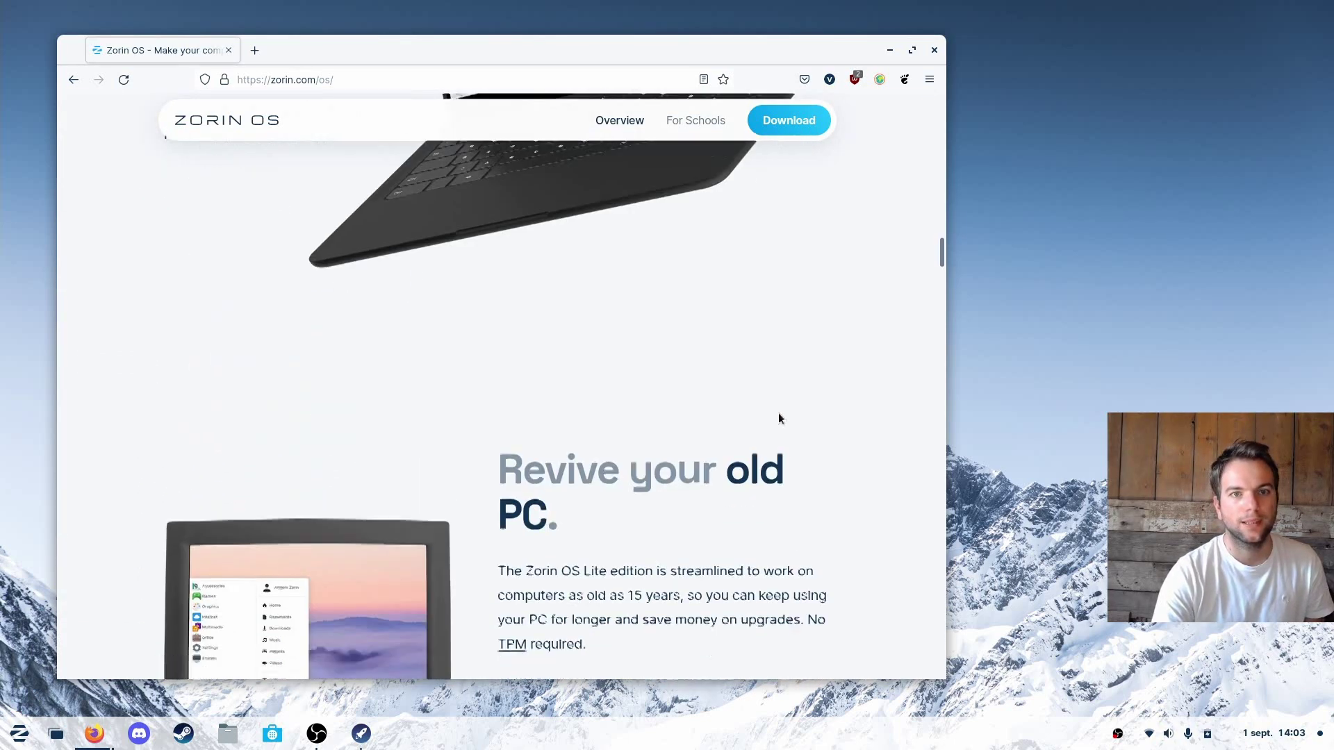
drag(939, 290, 945, 90)
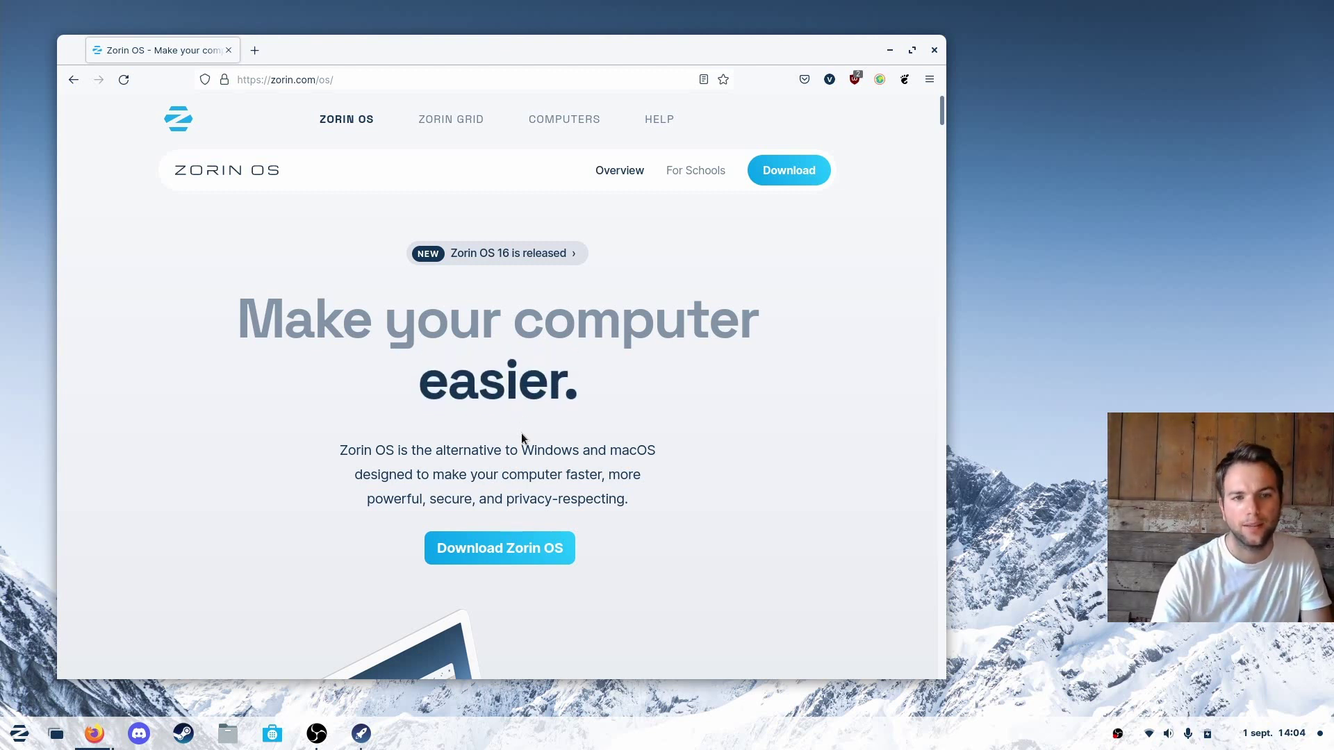
Open a terminal and display the system information with neofetch
click(18, 730)
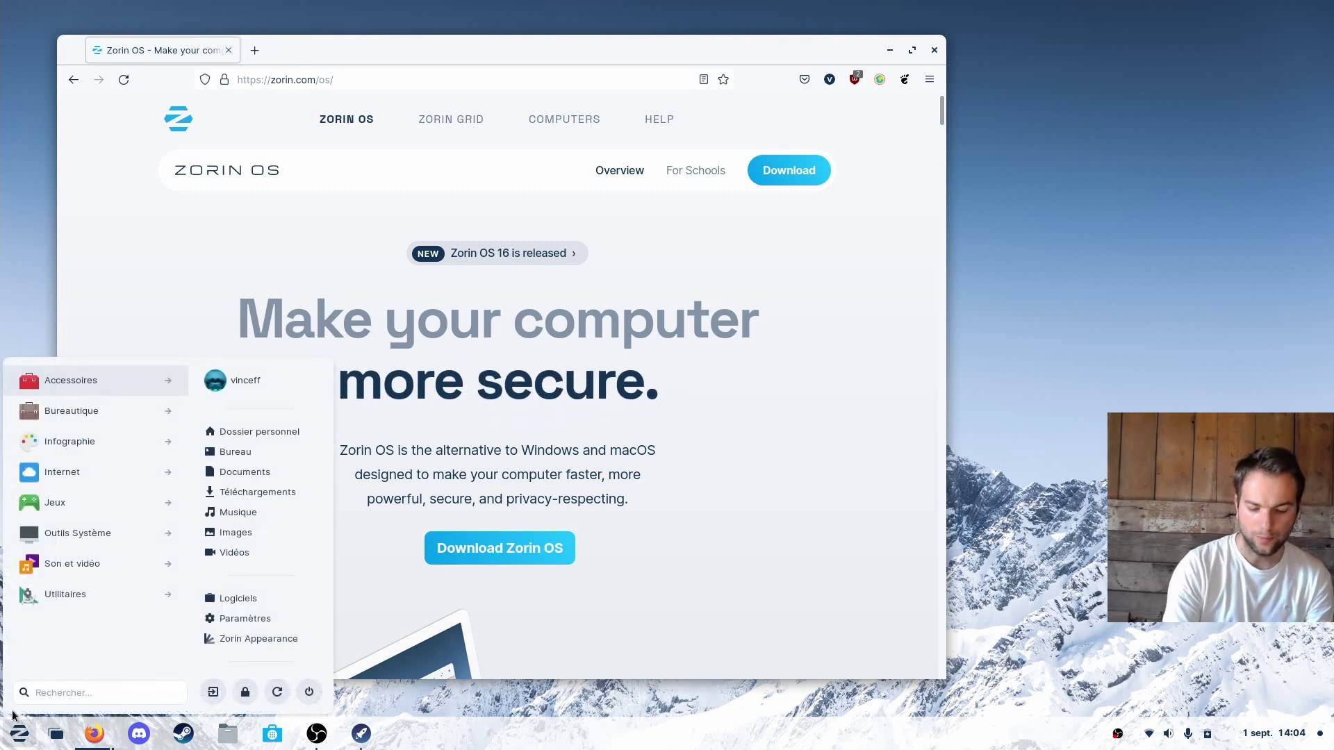
text(term)
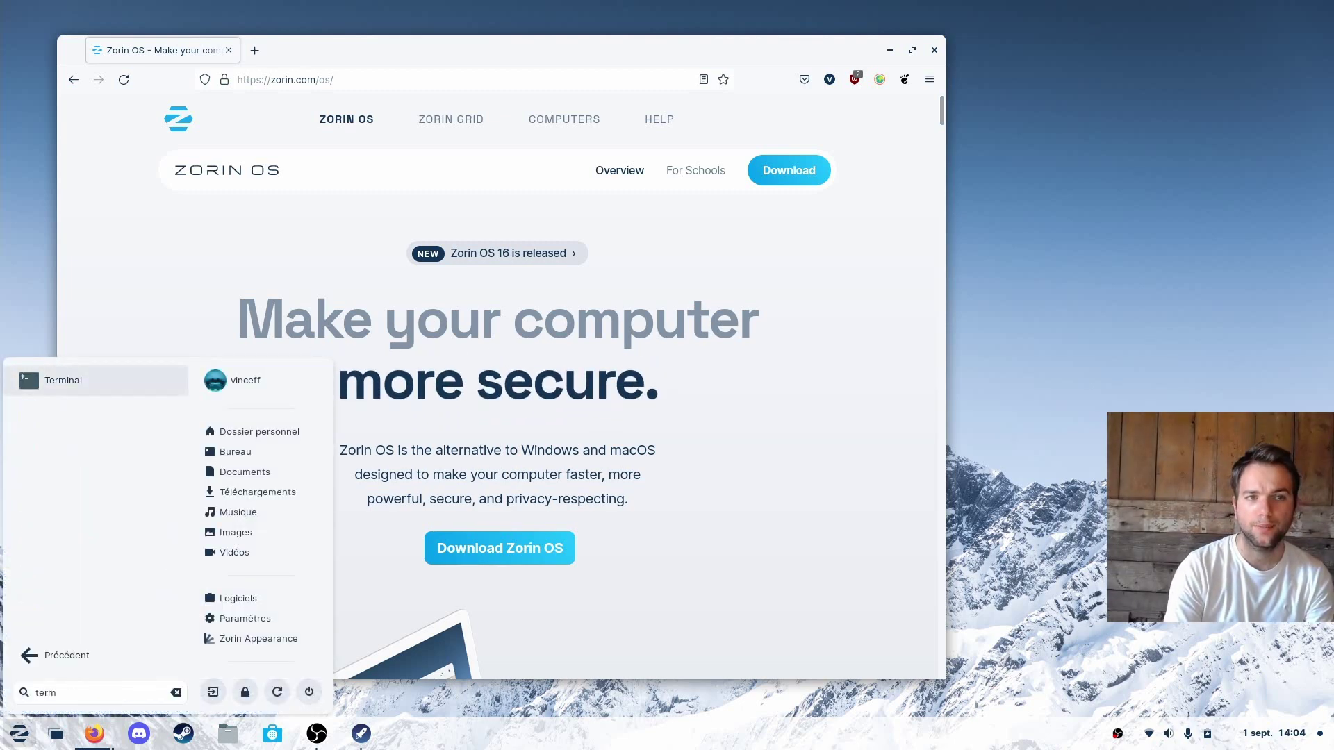
key(Return)
text(neofetch)
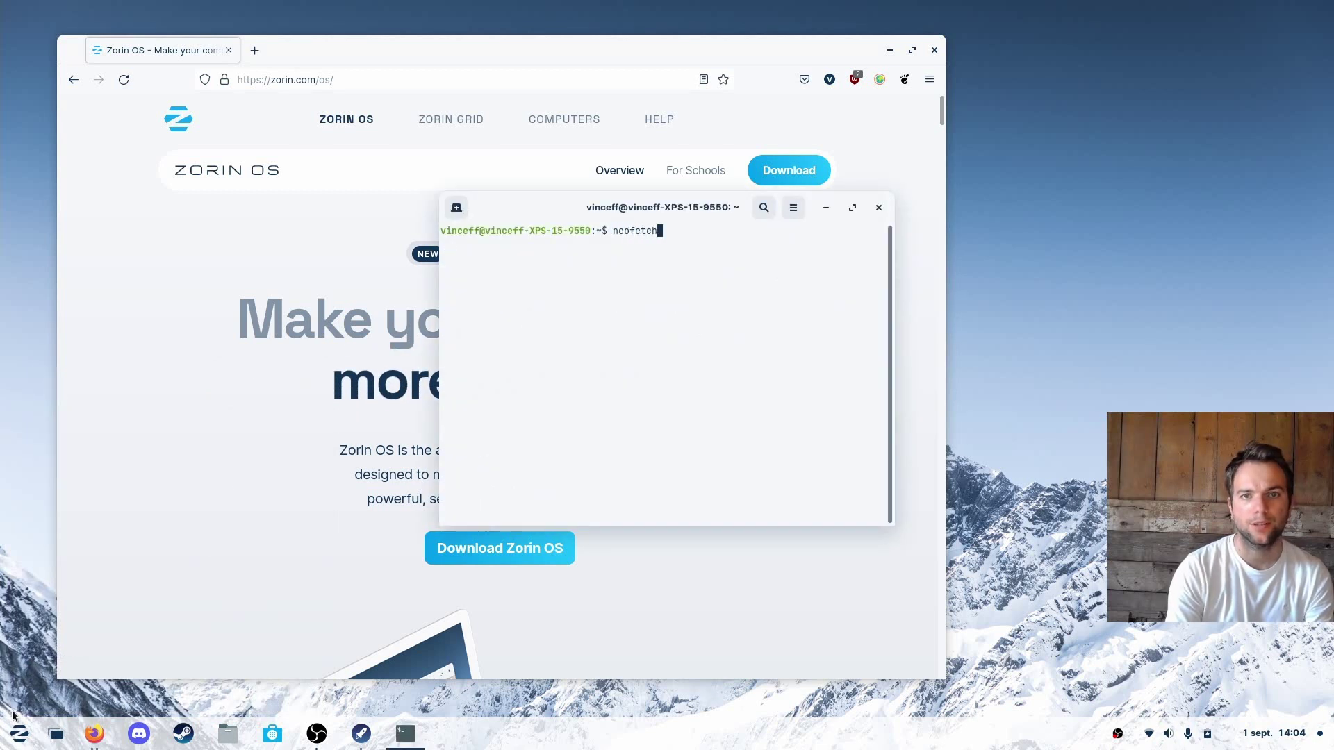
key(Return)
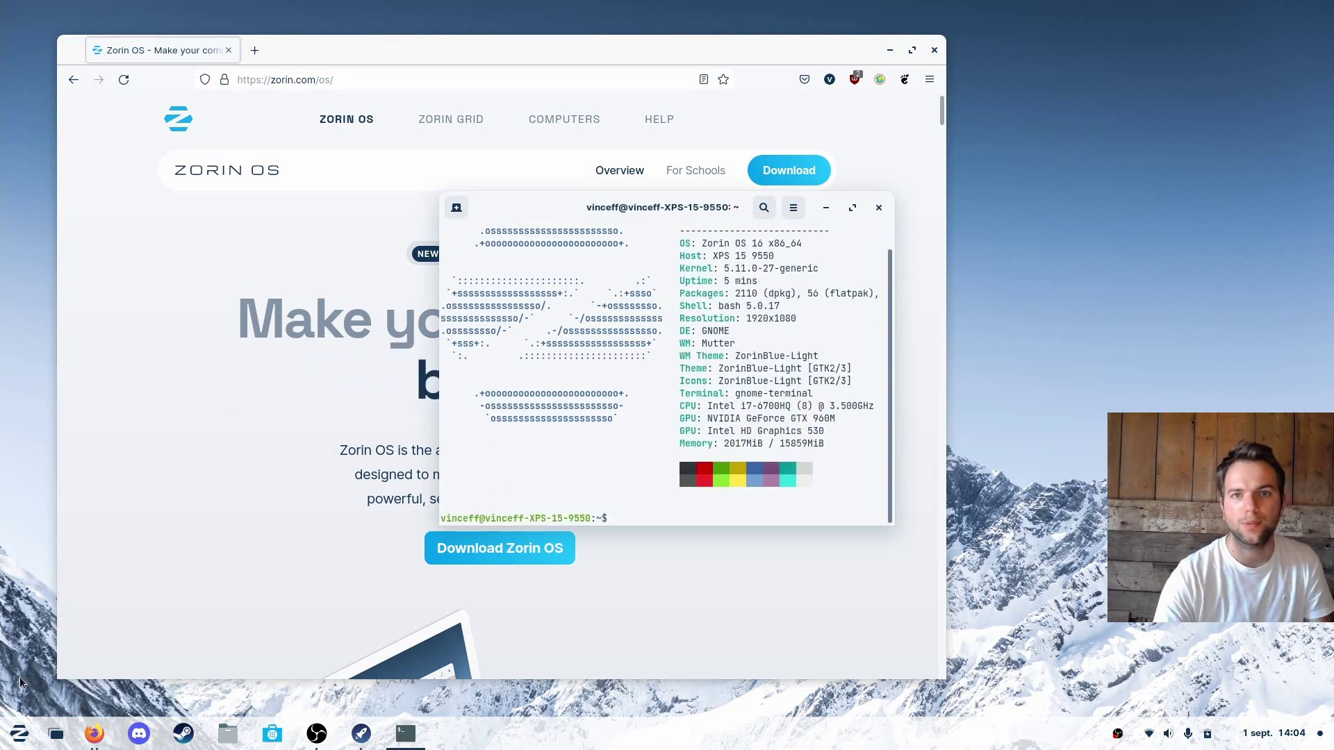
Examine the kernel, theme, icon and GPU entries in the neofetch output, and close the terminal
scroll(711, 359, up, 1)
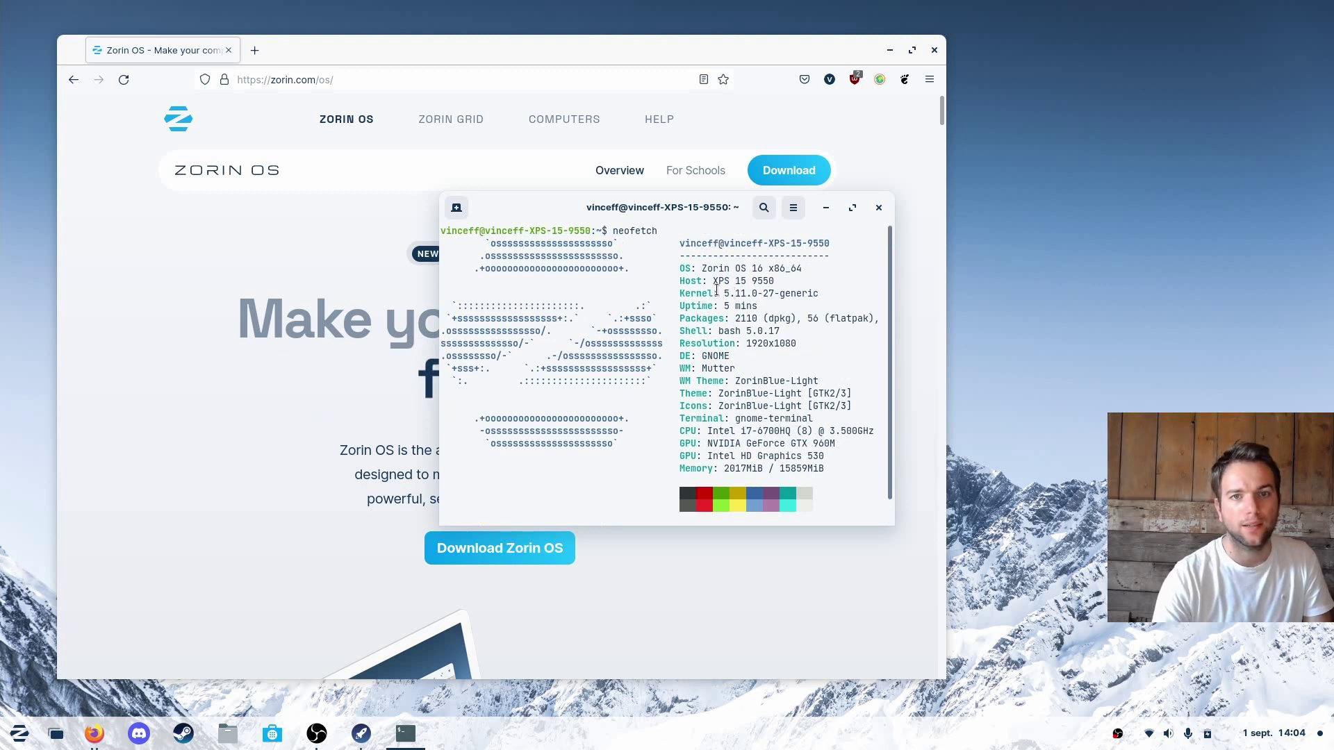
drag(718, 293, 750, 293)
click(753, 303)
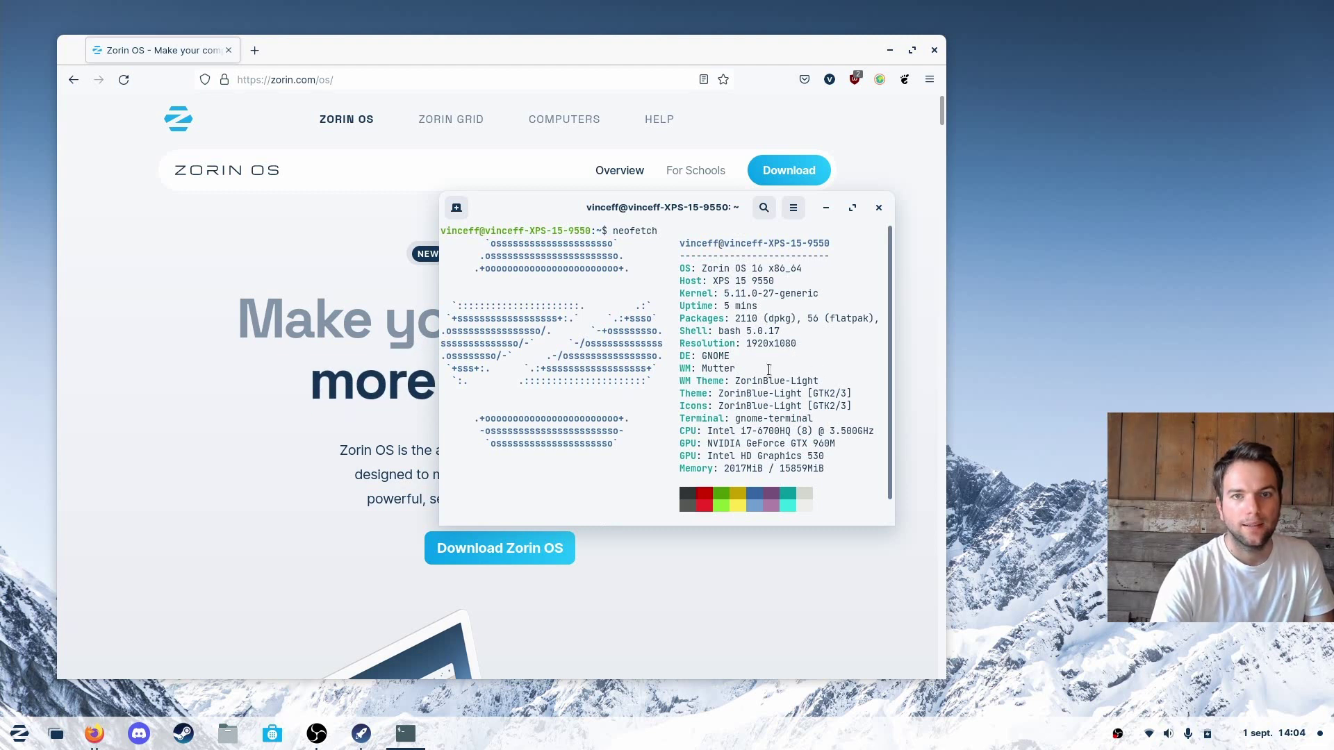
scroll(767, 376, down, 1)
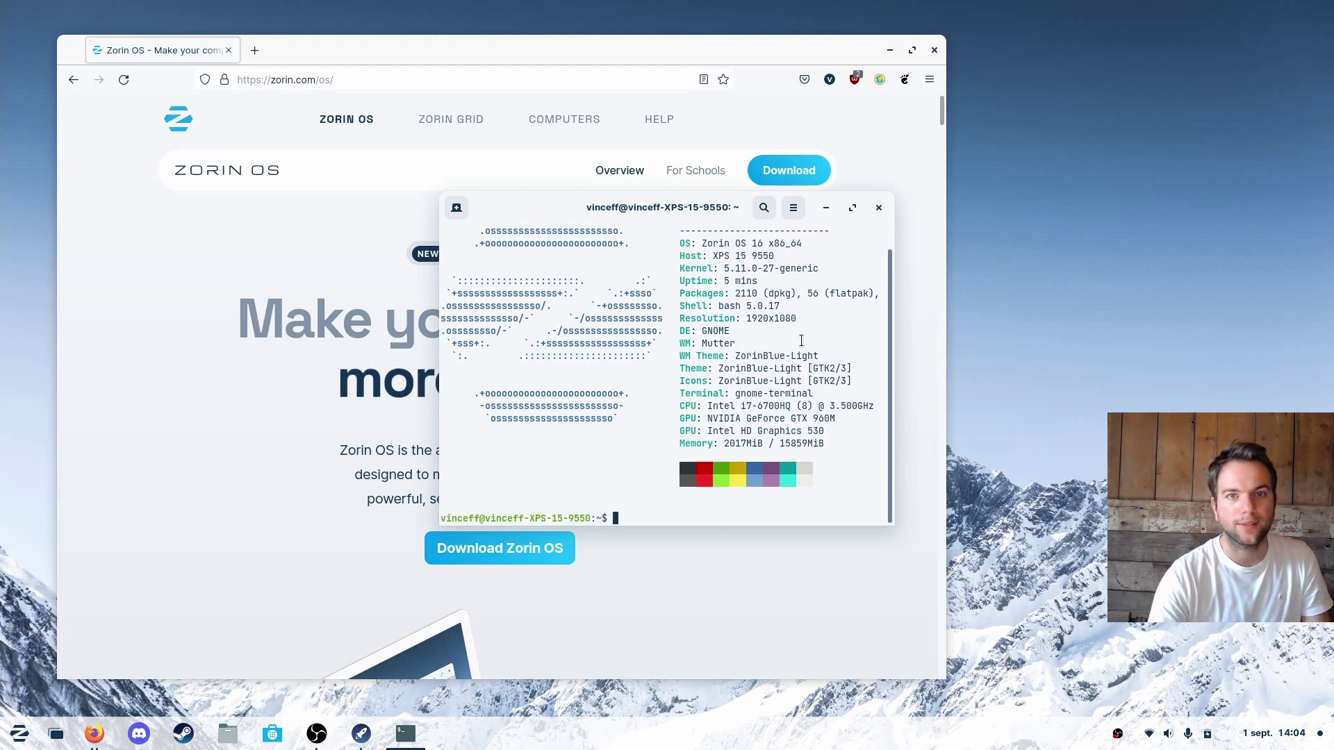
drag(742, 356, 764, 382)
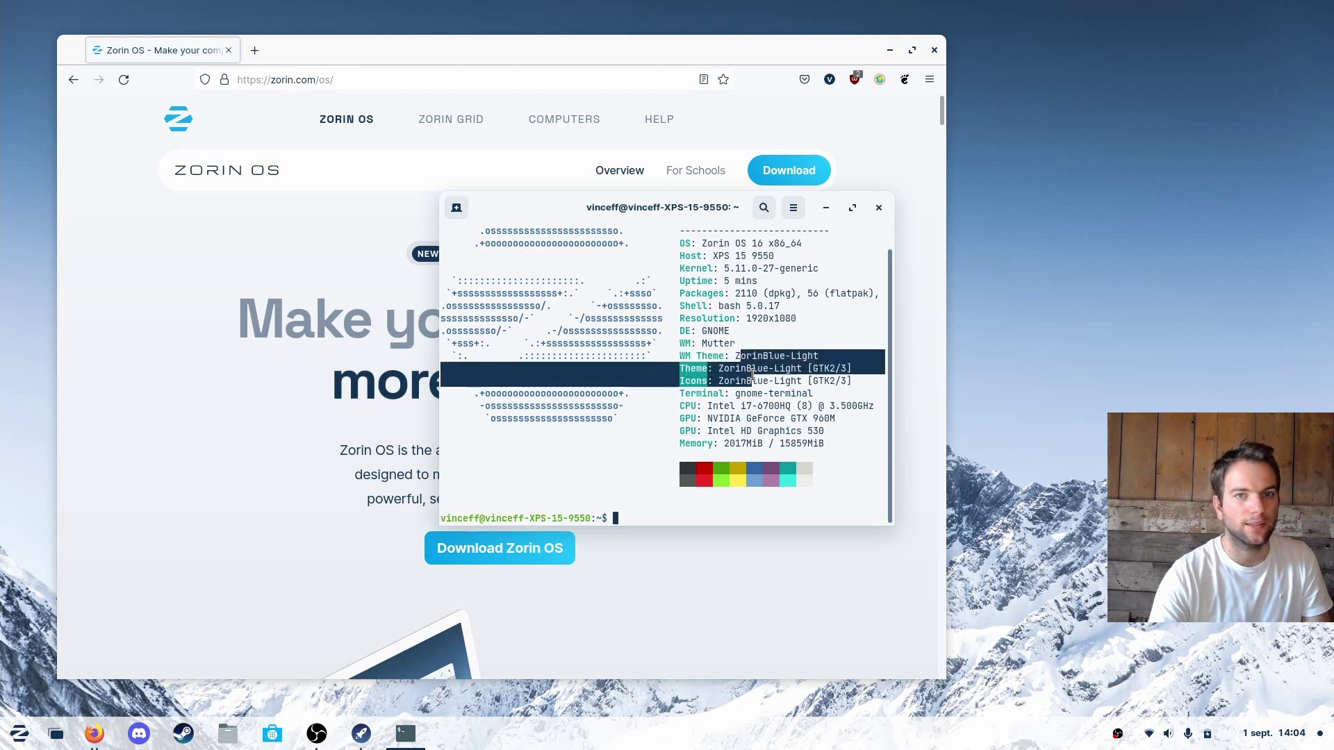
click(776, 383)
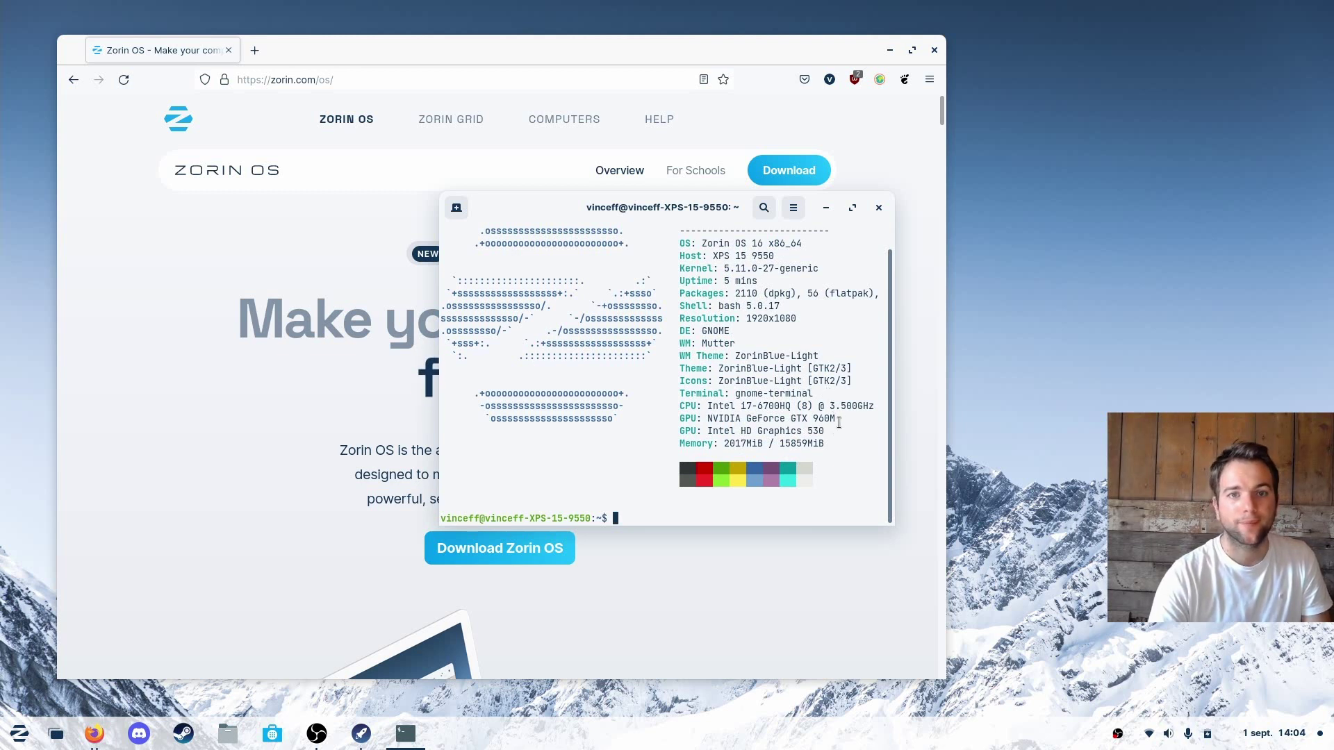
drag(838, 420, 690, 414)
click(690, 414)
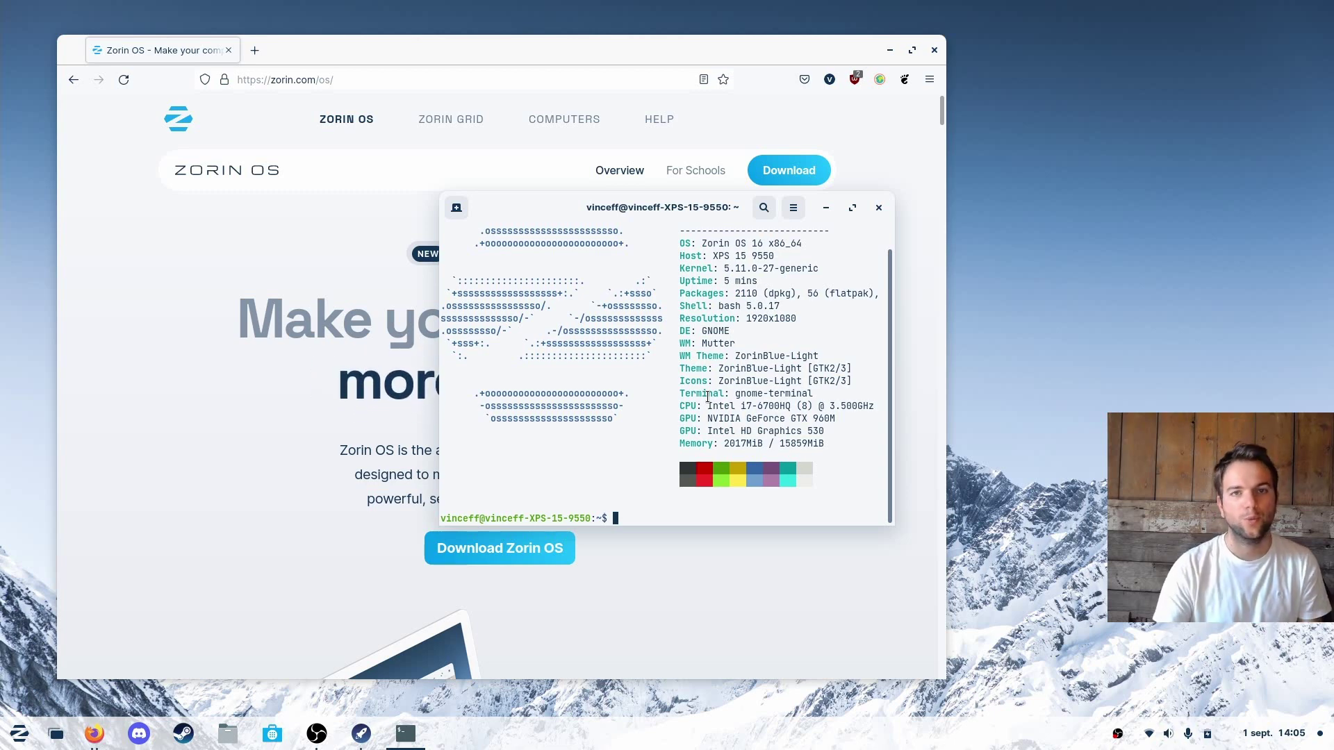
click(879, 207)
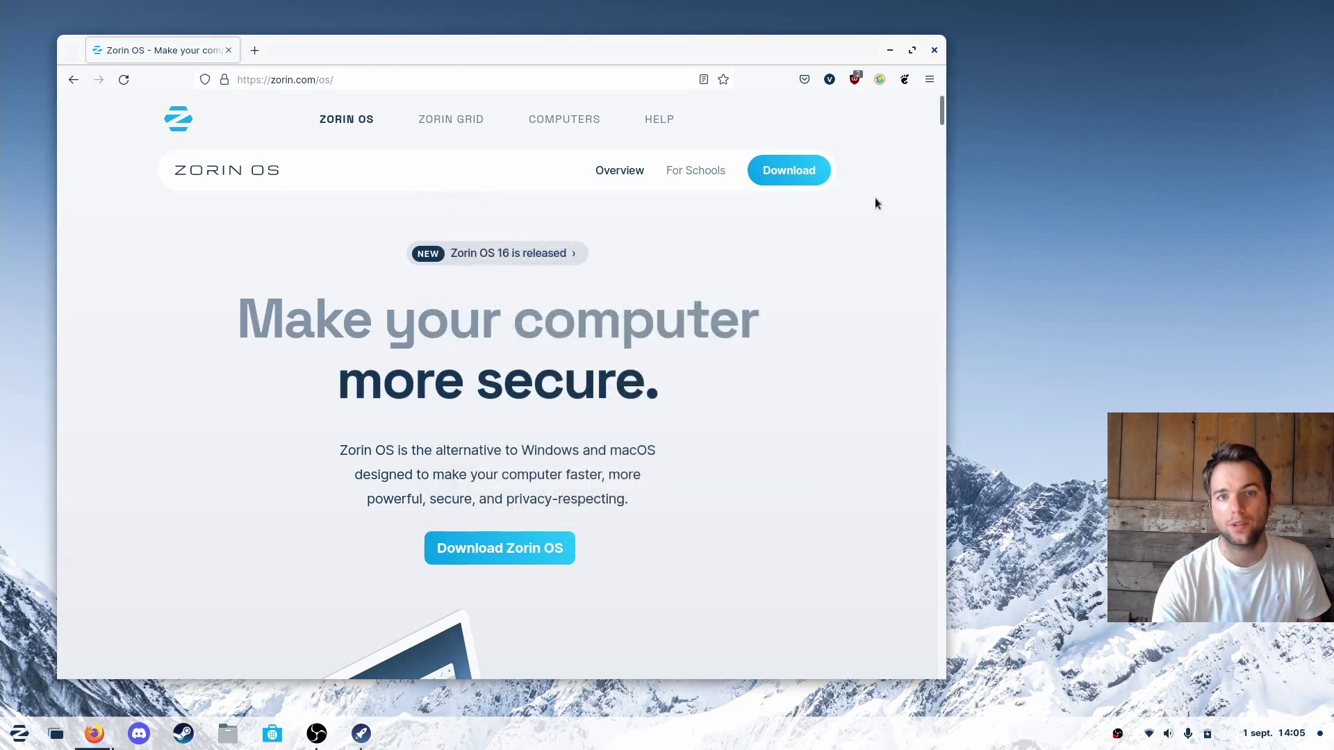
Move the browser window toward the middle of the desktop and open the Zorin OS download page at the Zorin OS 16 Pro offer
drag(630, 53, 735, 71)
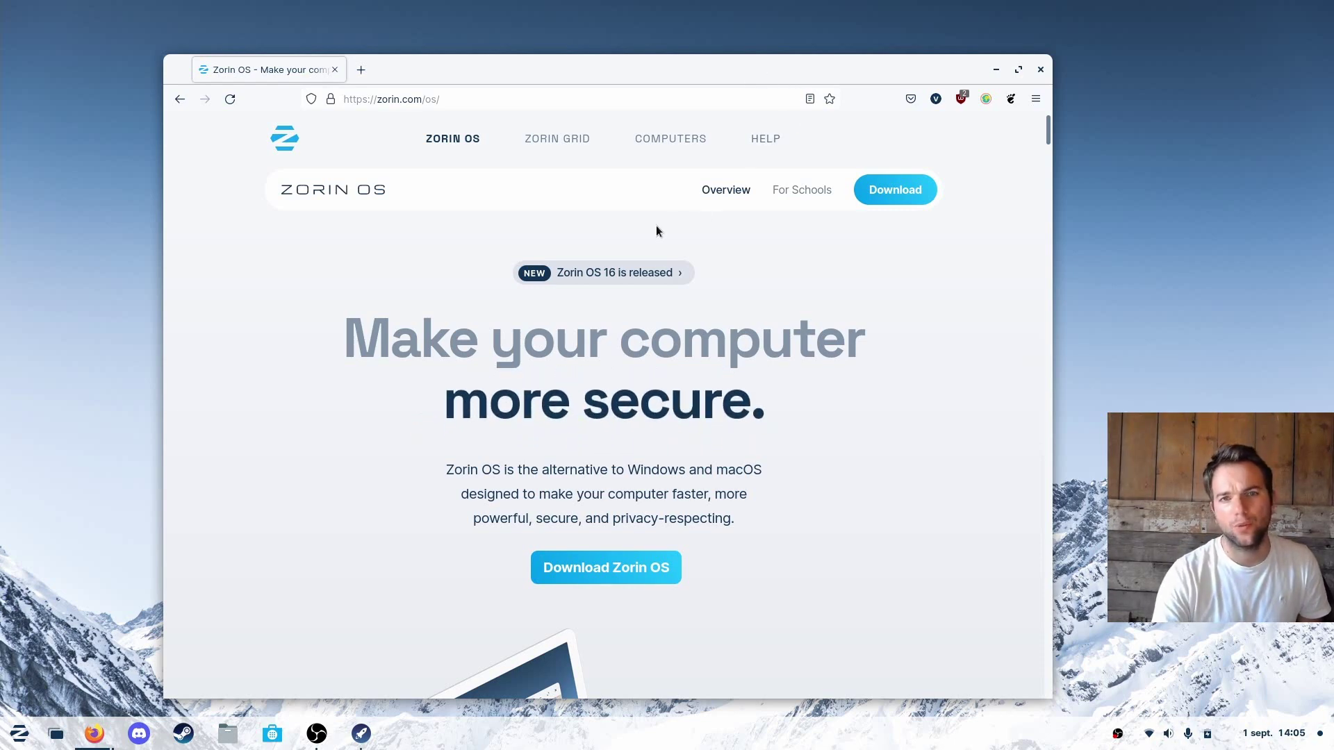
scroll(682, 247, down, 4)
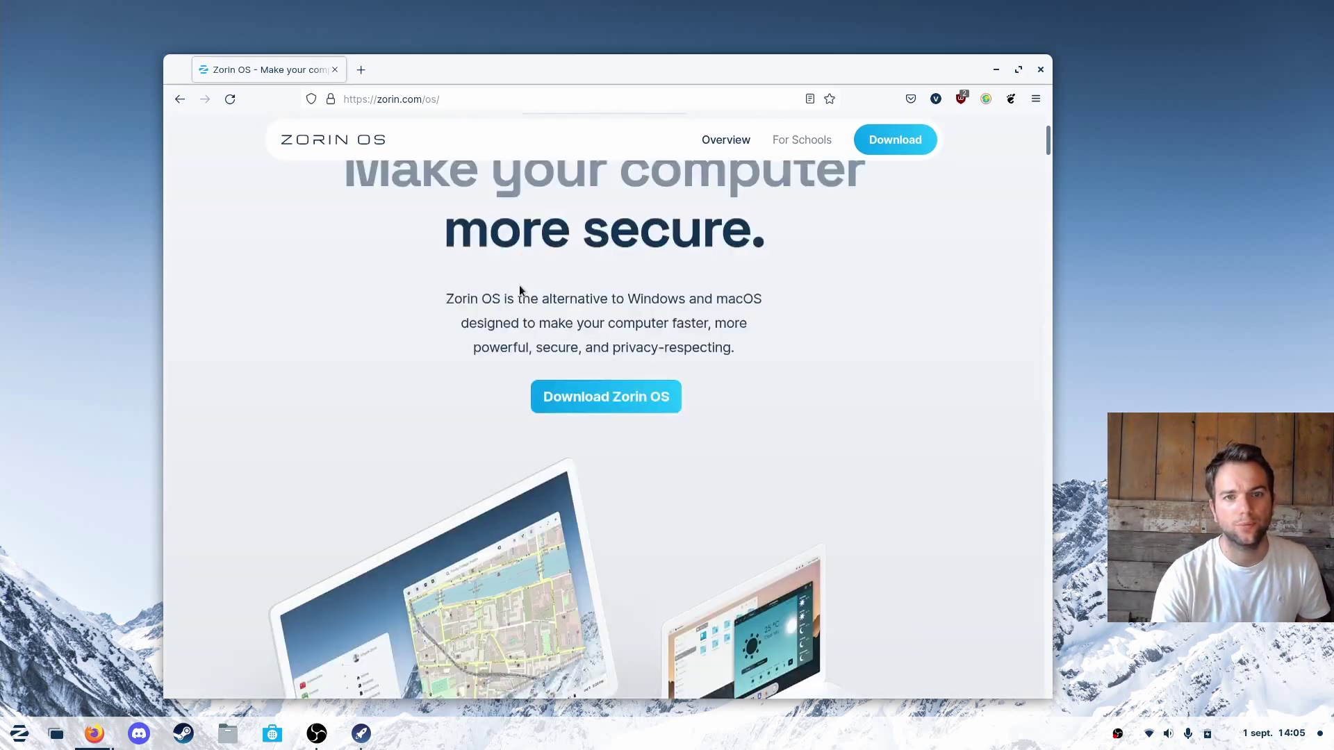
click(602, 260)
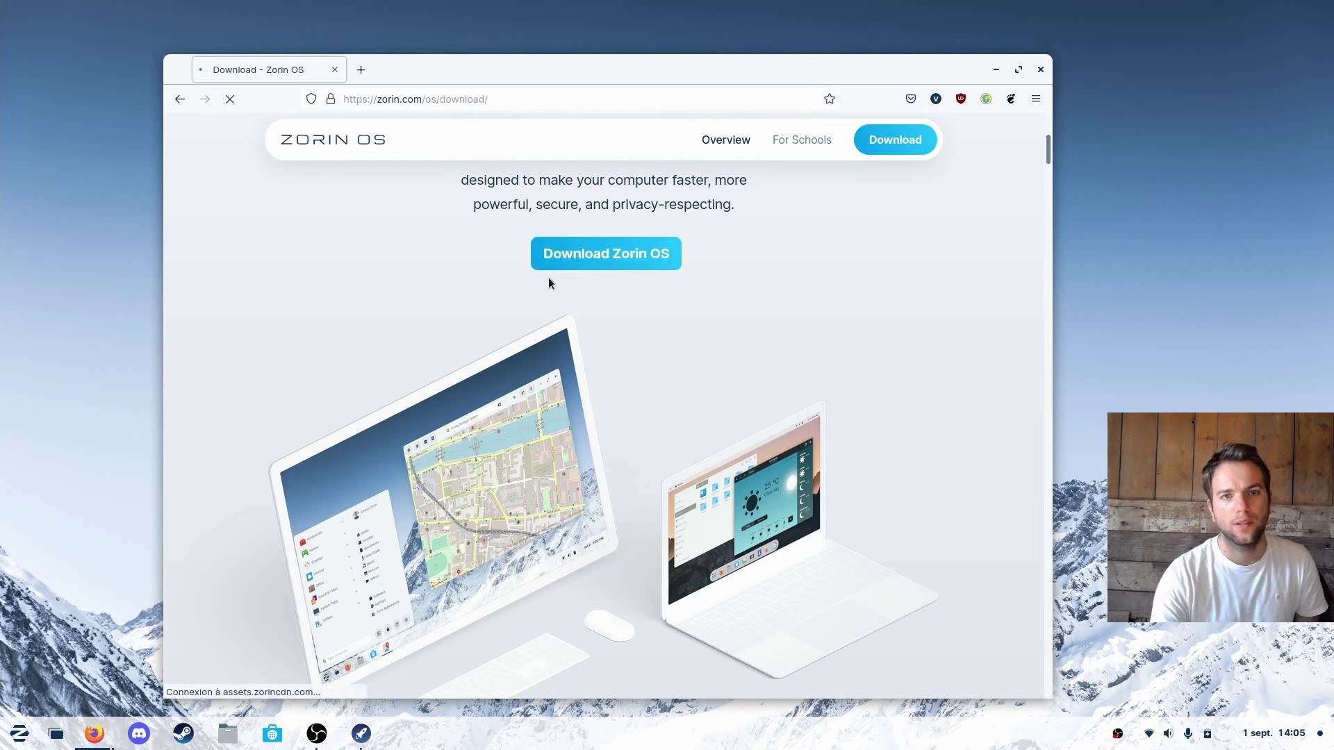
scroll(549, 282, down, 2)
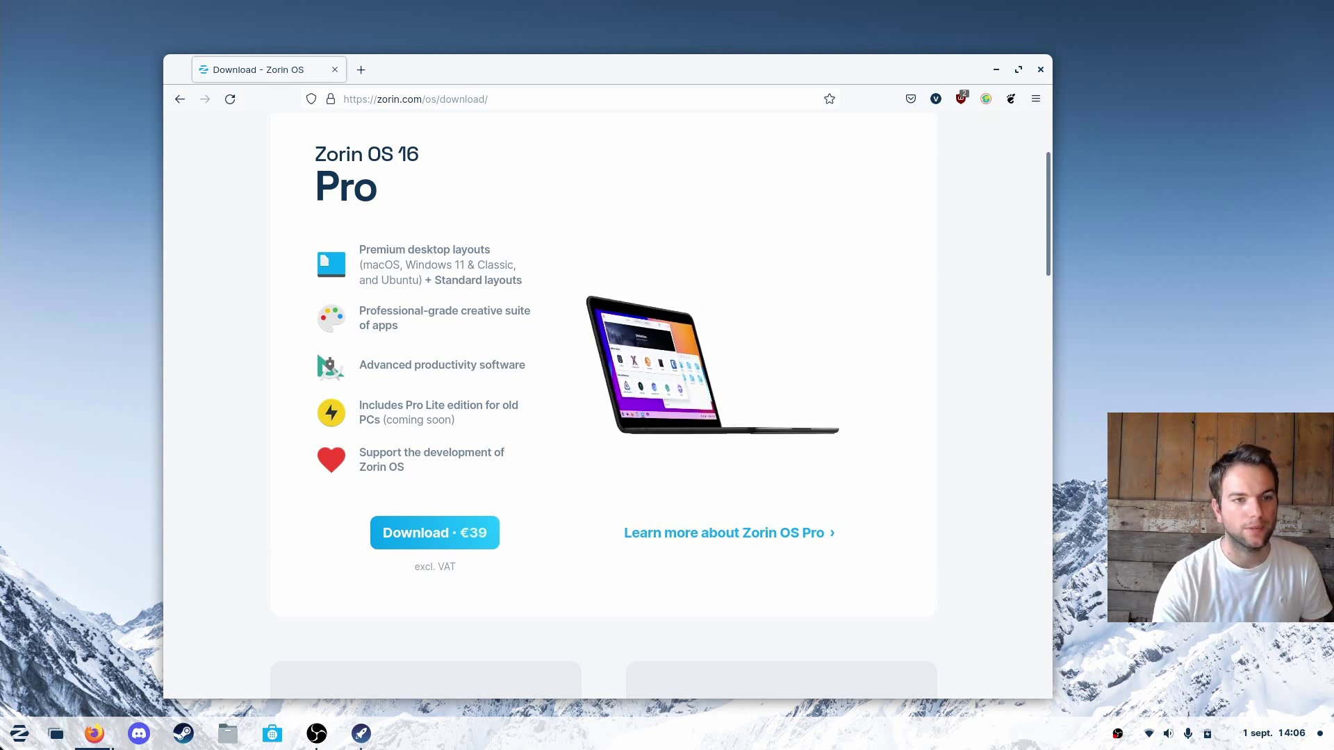
Examine the installed graphics applications listed under Infographie, and return to the application categories
click(18, 734)
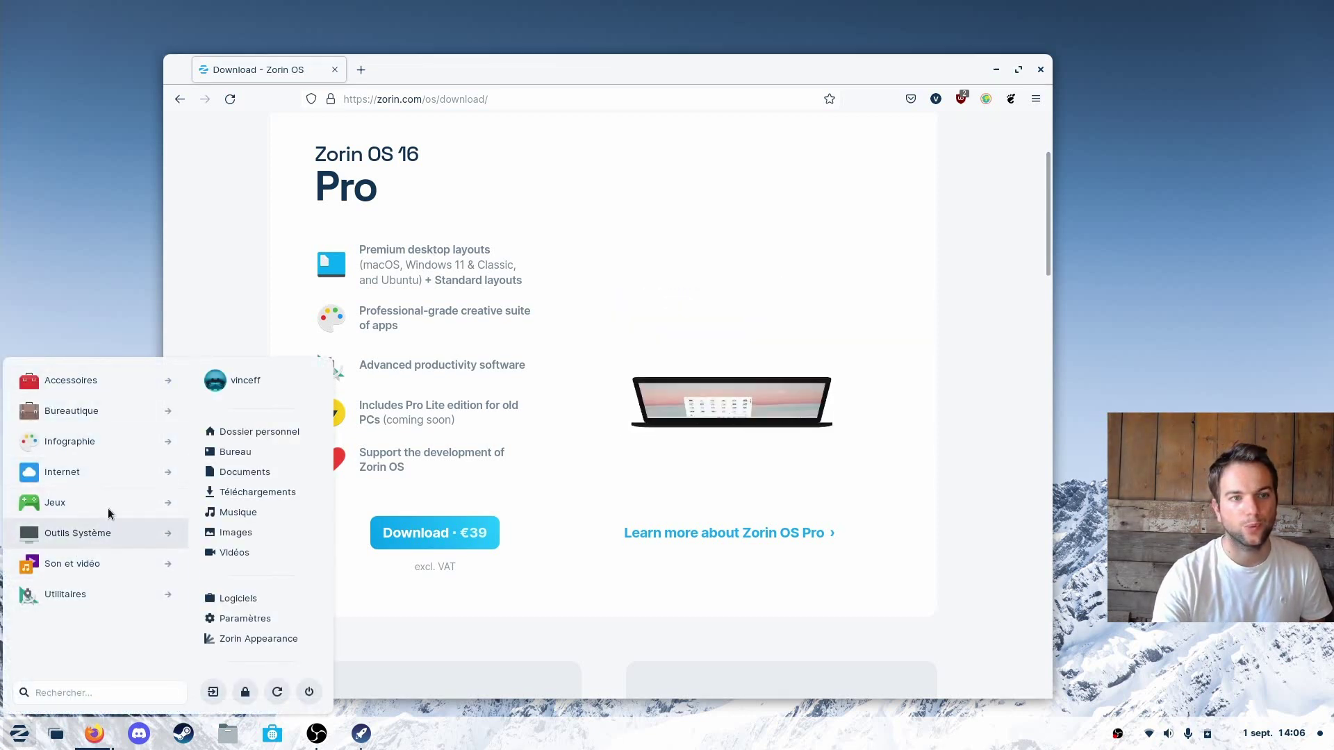
click(118, 442)
scroll(119, 556, down, 2)
scroll(120, 561, down, 2)
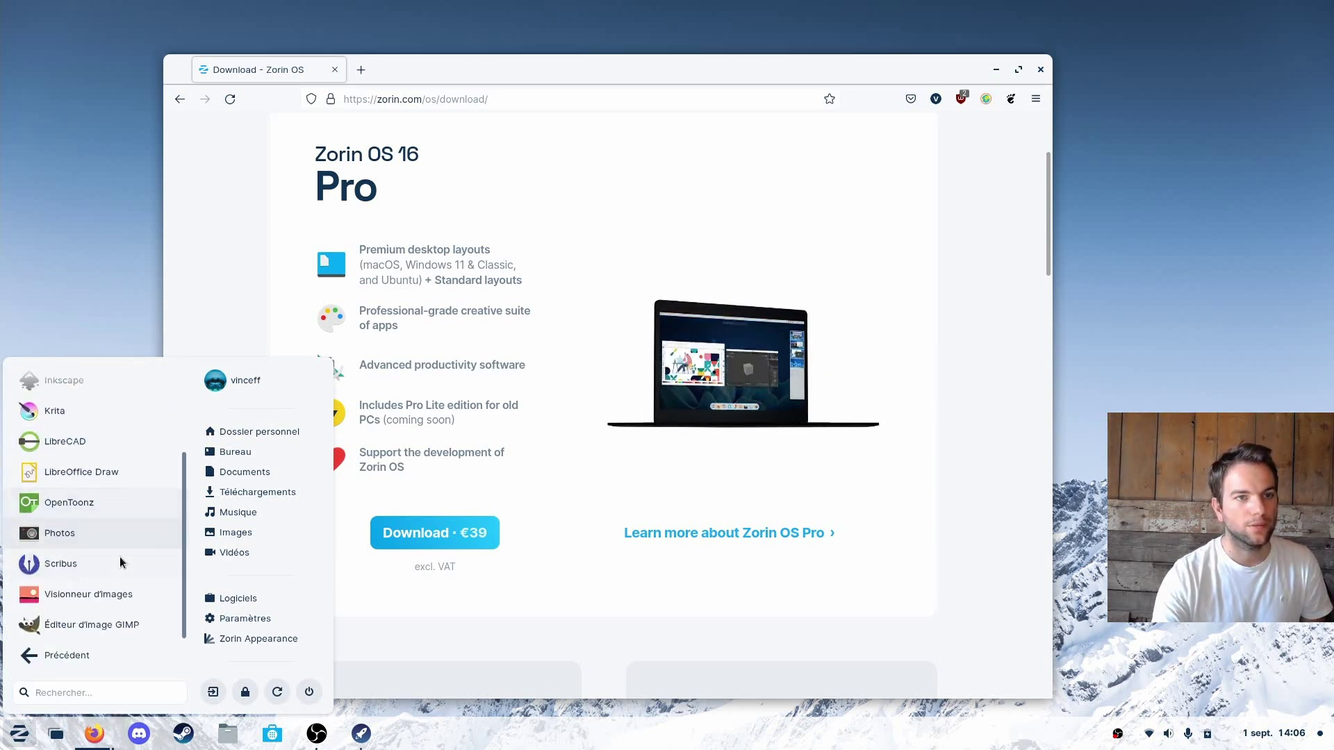
scroll(121, 562, up, 4)
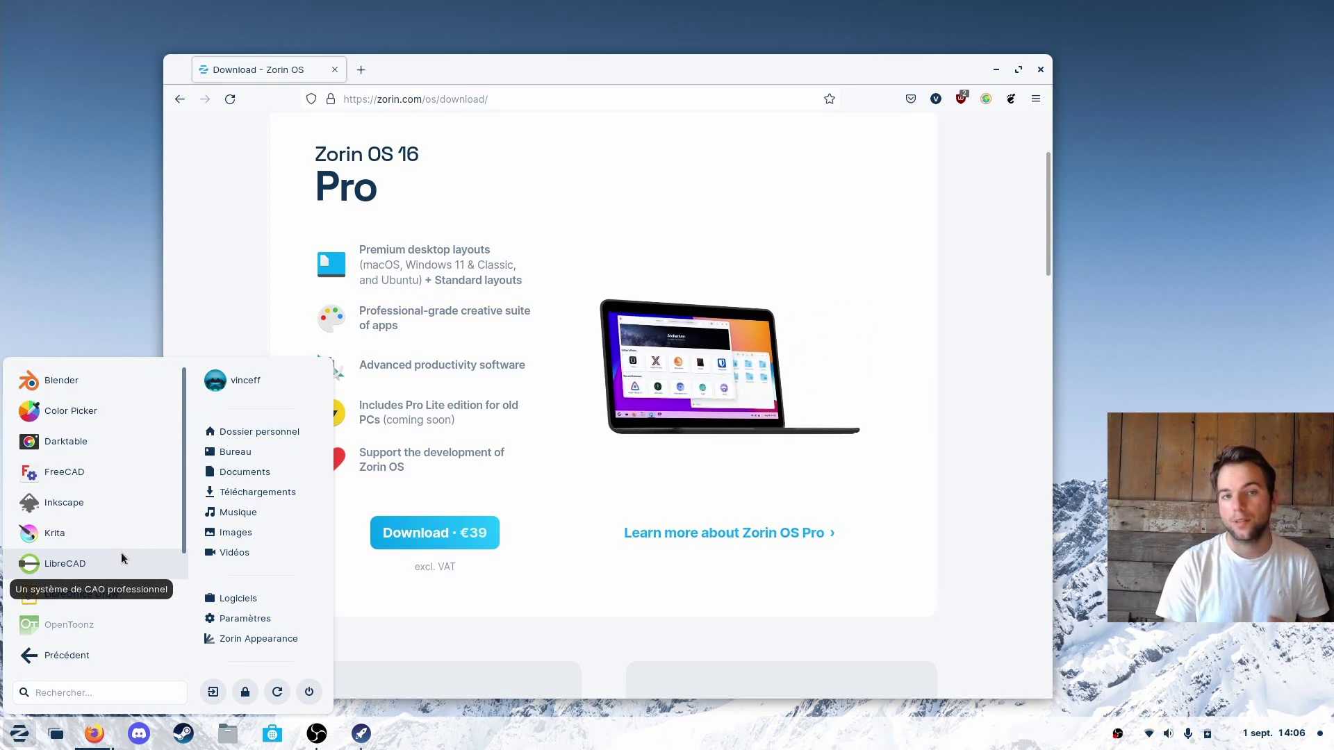
scroll(134, 605, down, 3)
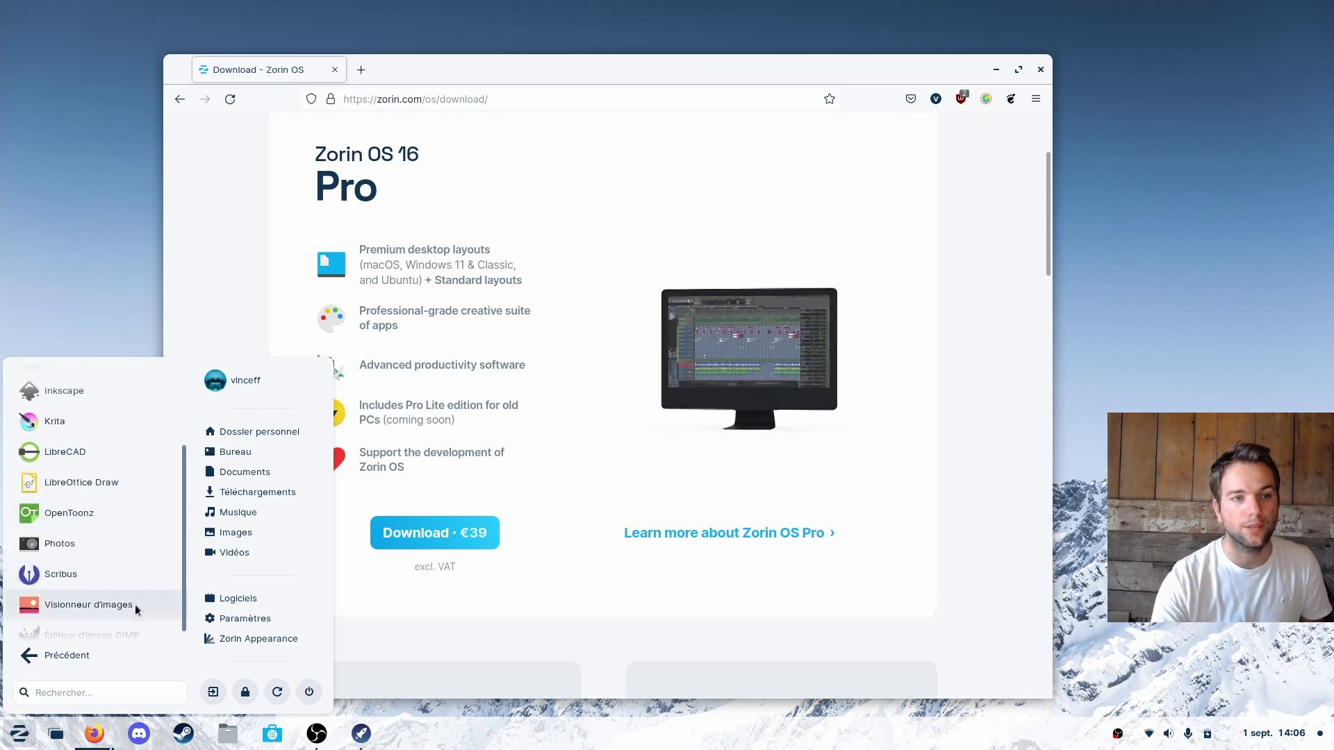
click(96, 655)
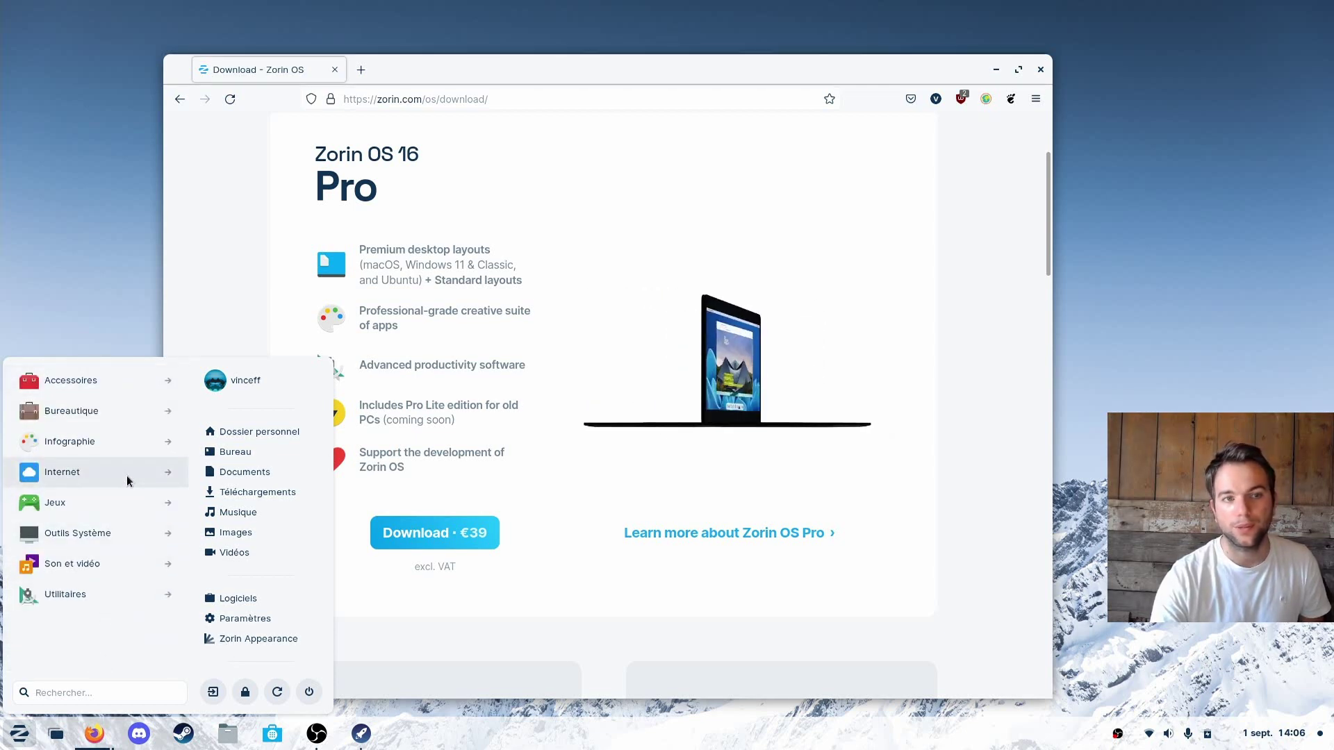
Examine the installed audio and video applications listed under Son et vidéo, and return to the application categories
click(111, 560)
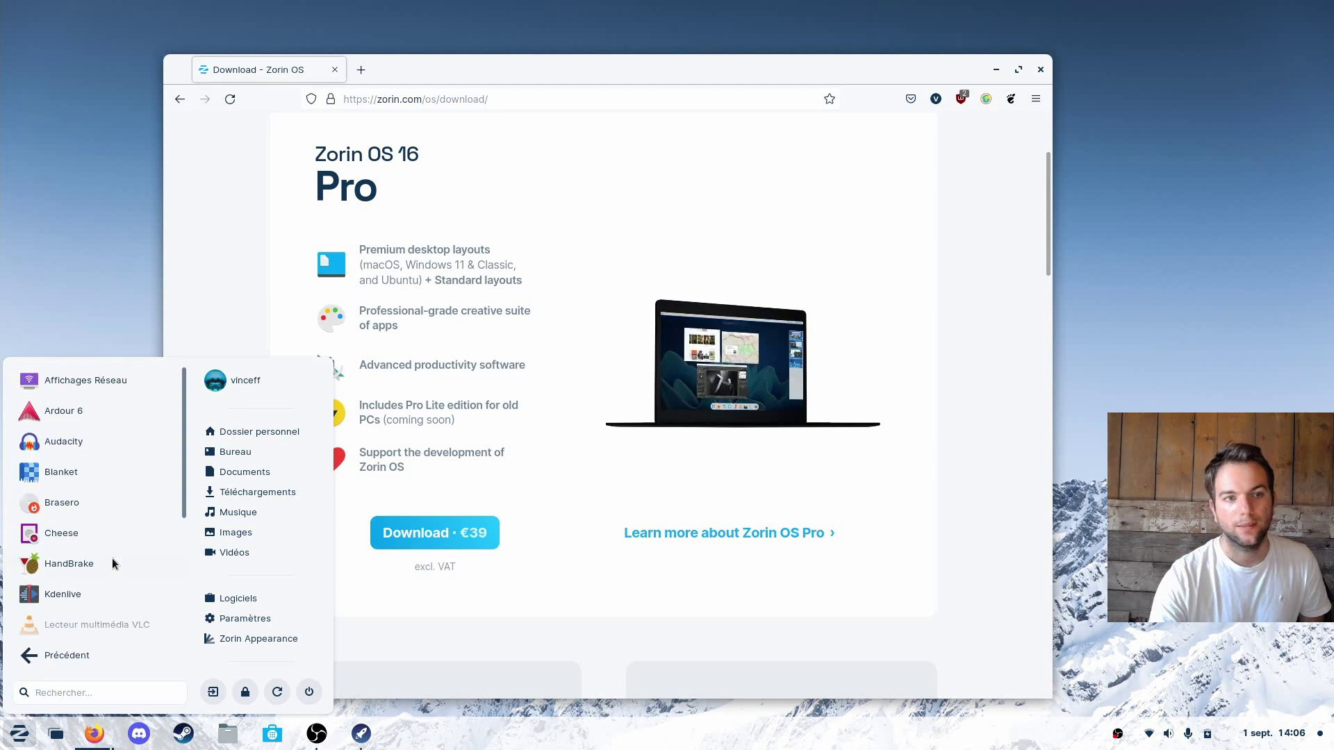
scroll(115, 556, down, 3)
scroll(115, 556, up, 3)
scroll(115, 556, down, 3)
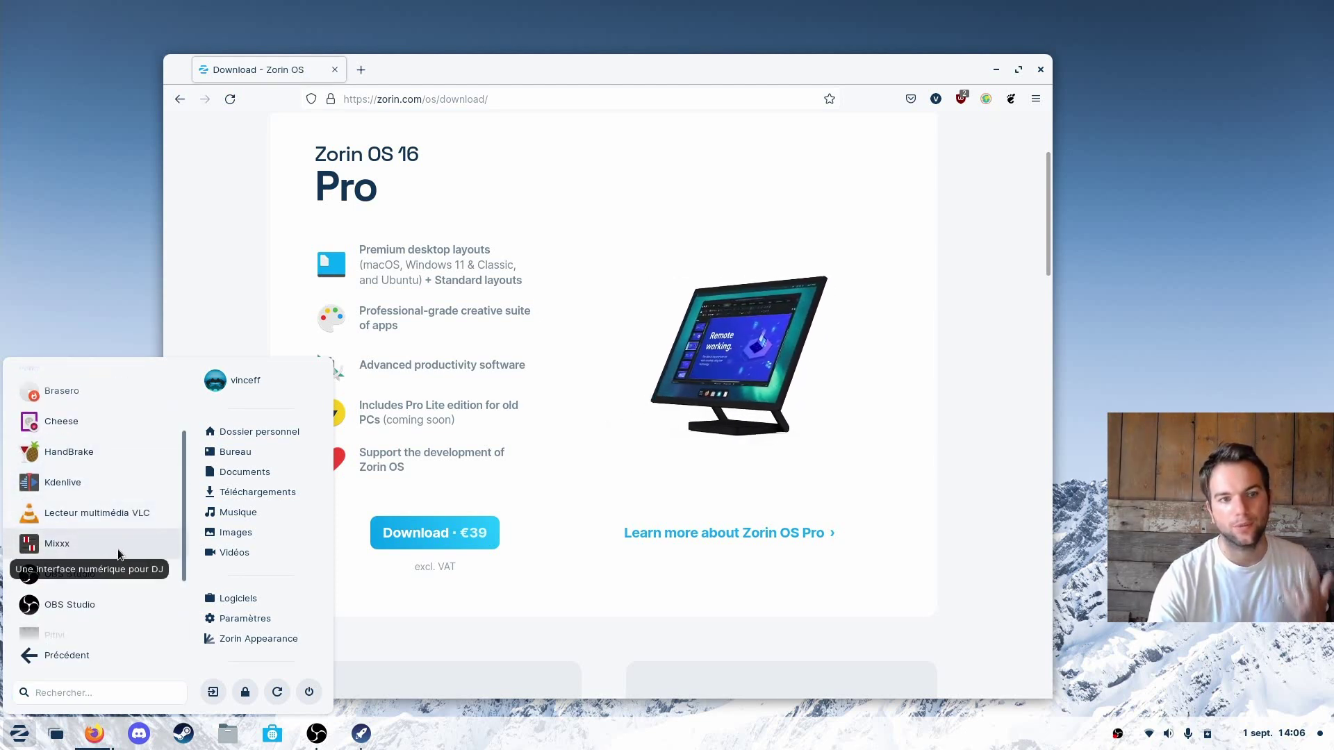
scroll(118, 548, down, 3)
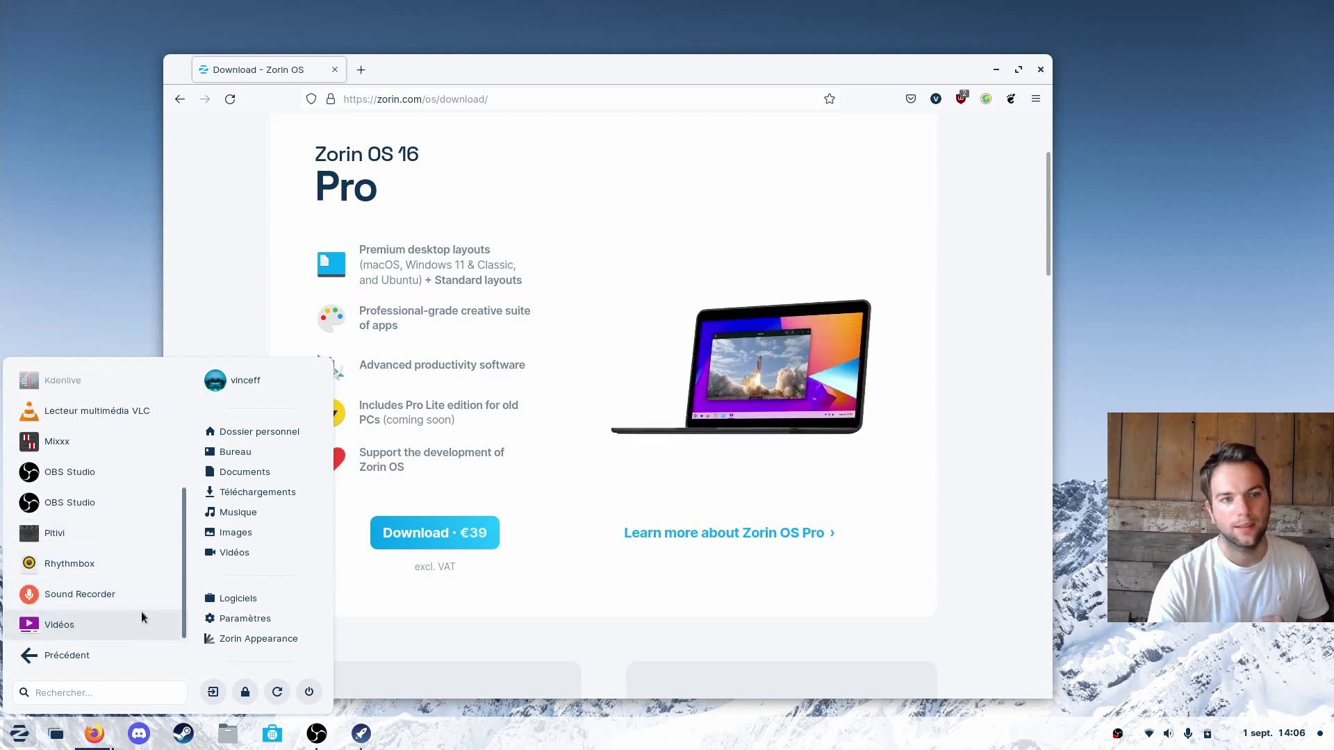
scroll(140, 611, up, 5)
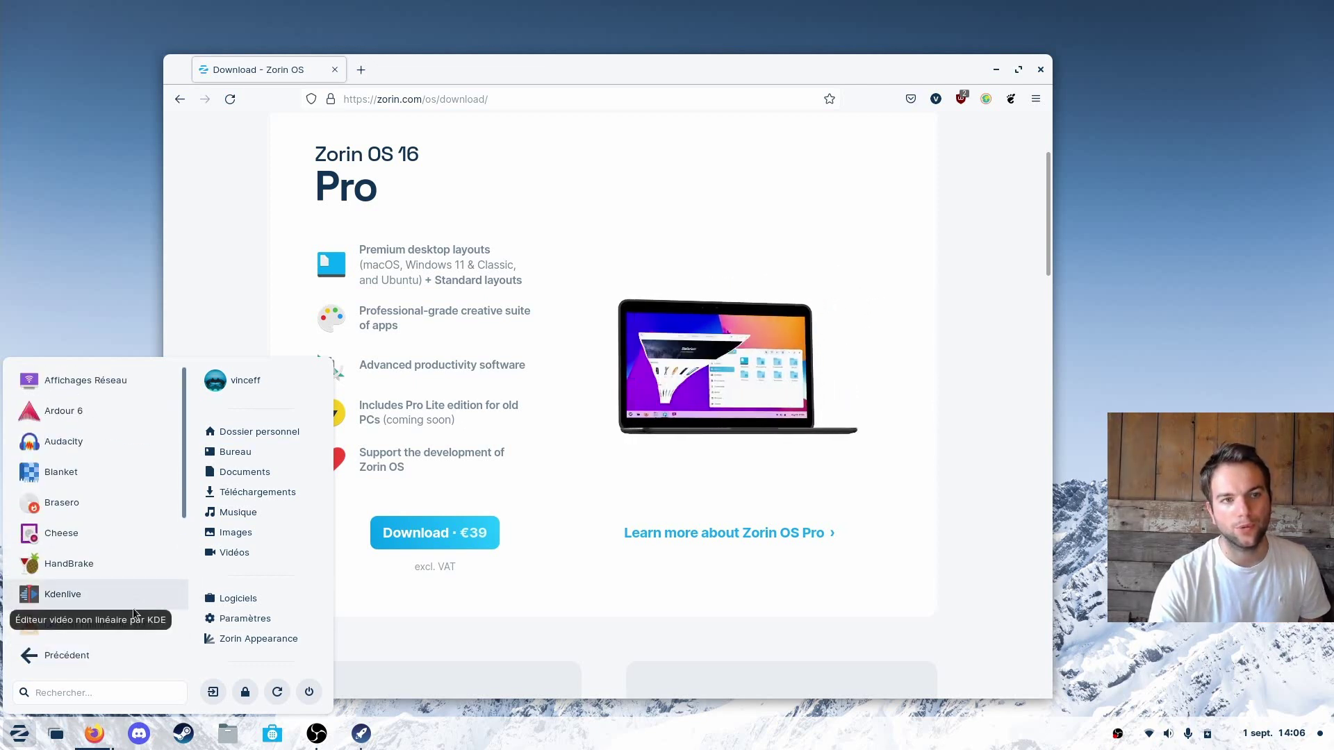
click(61, 656)
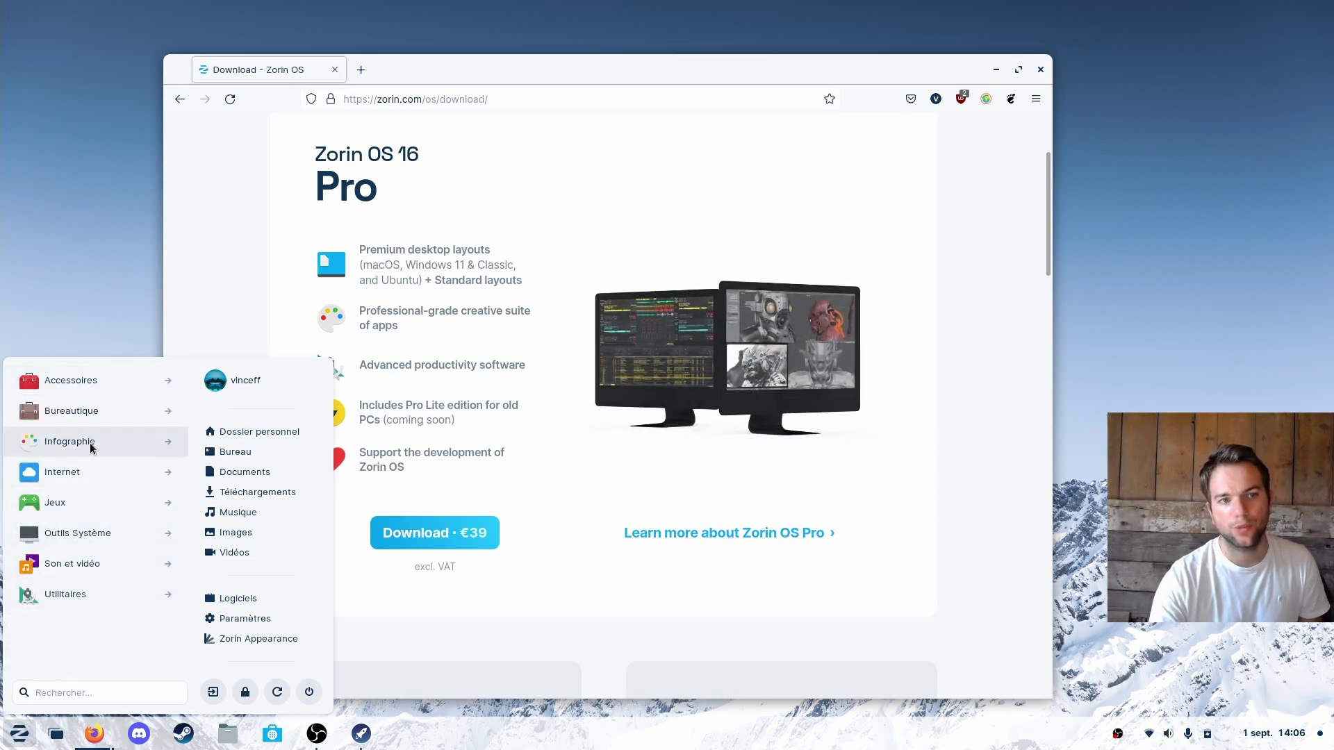
Examine the office applications listed under Bureautique, and close the browser window
click(94, 414)
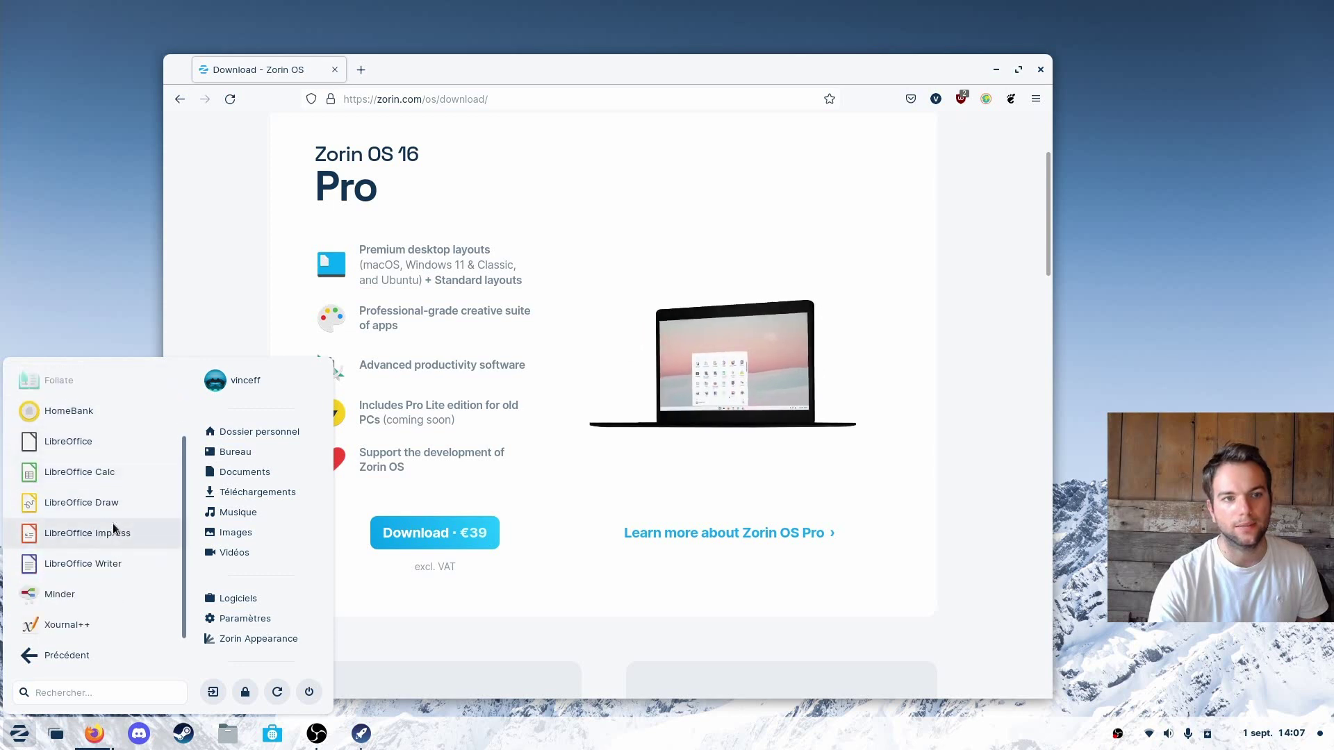
click(107, 659)
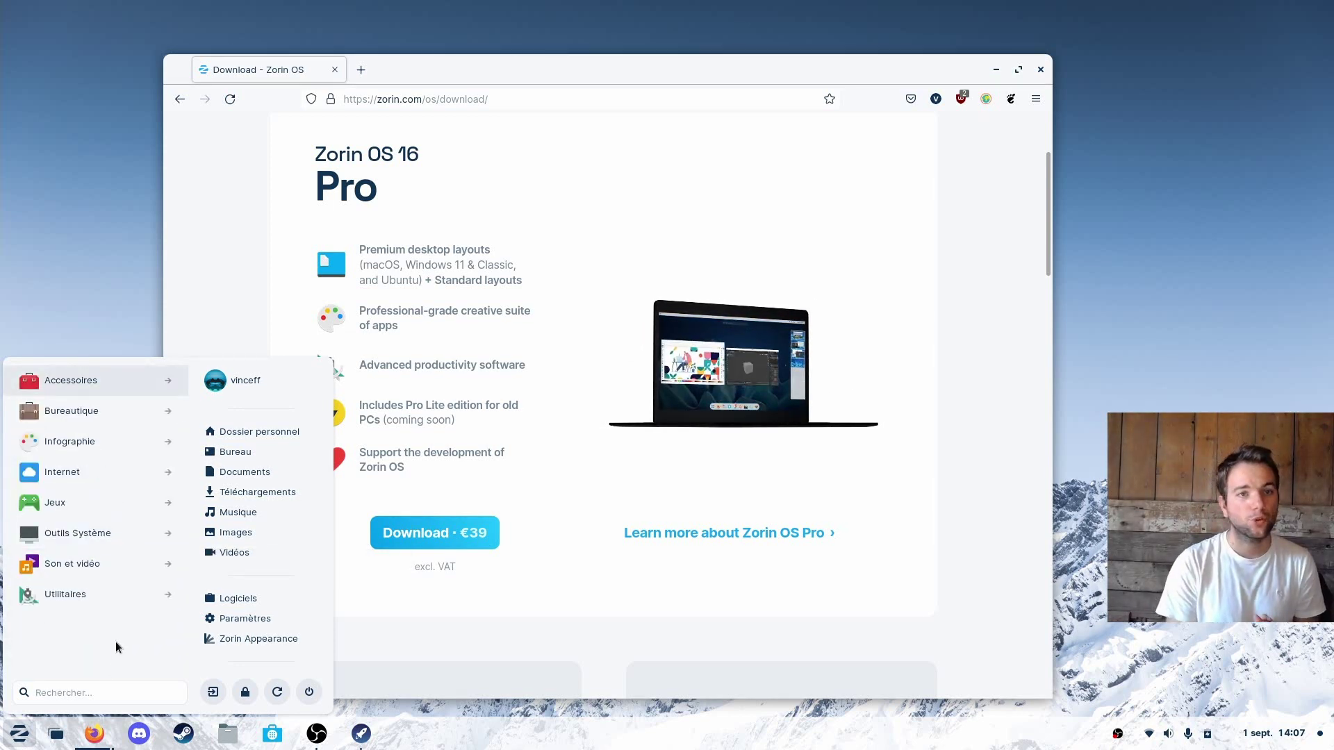
click(1039, 69)
click(1039, 69)
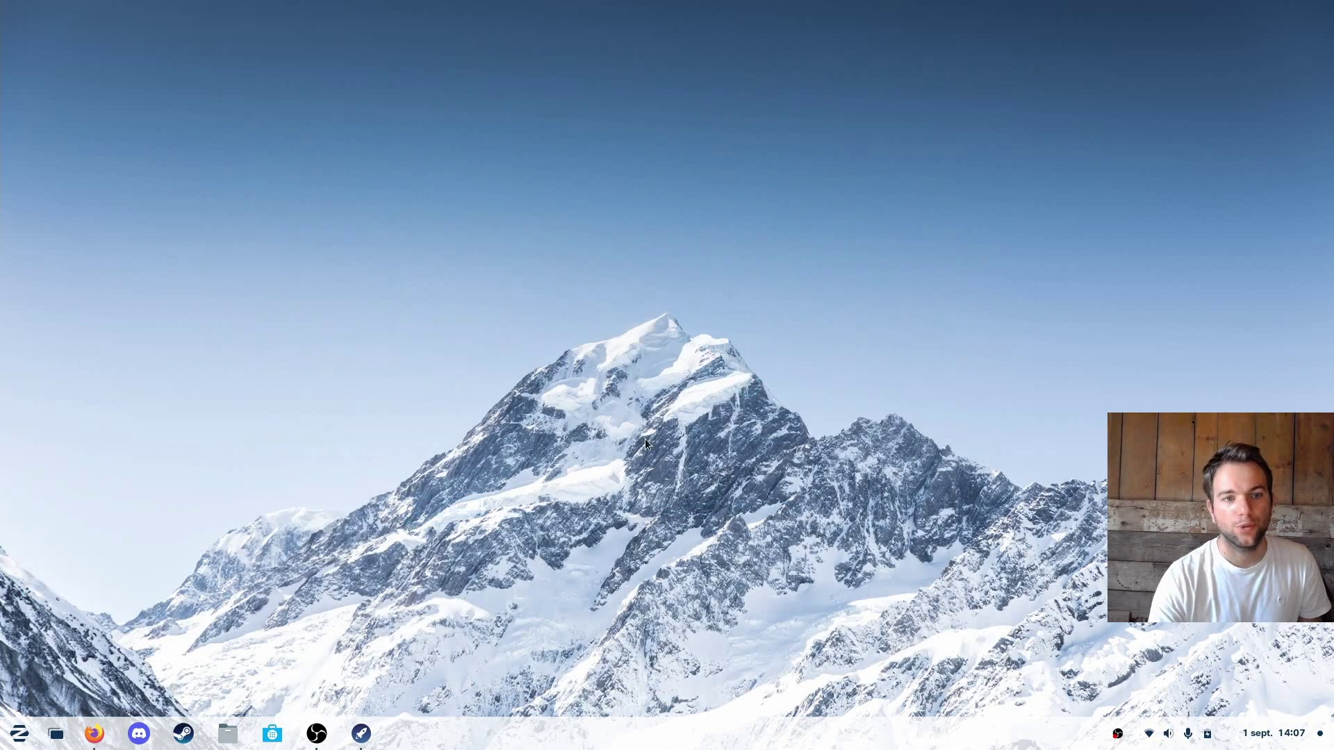
Open the software store, examine Discord's page and its available Snap sources, and return to the store's overview
click(271, 734)
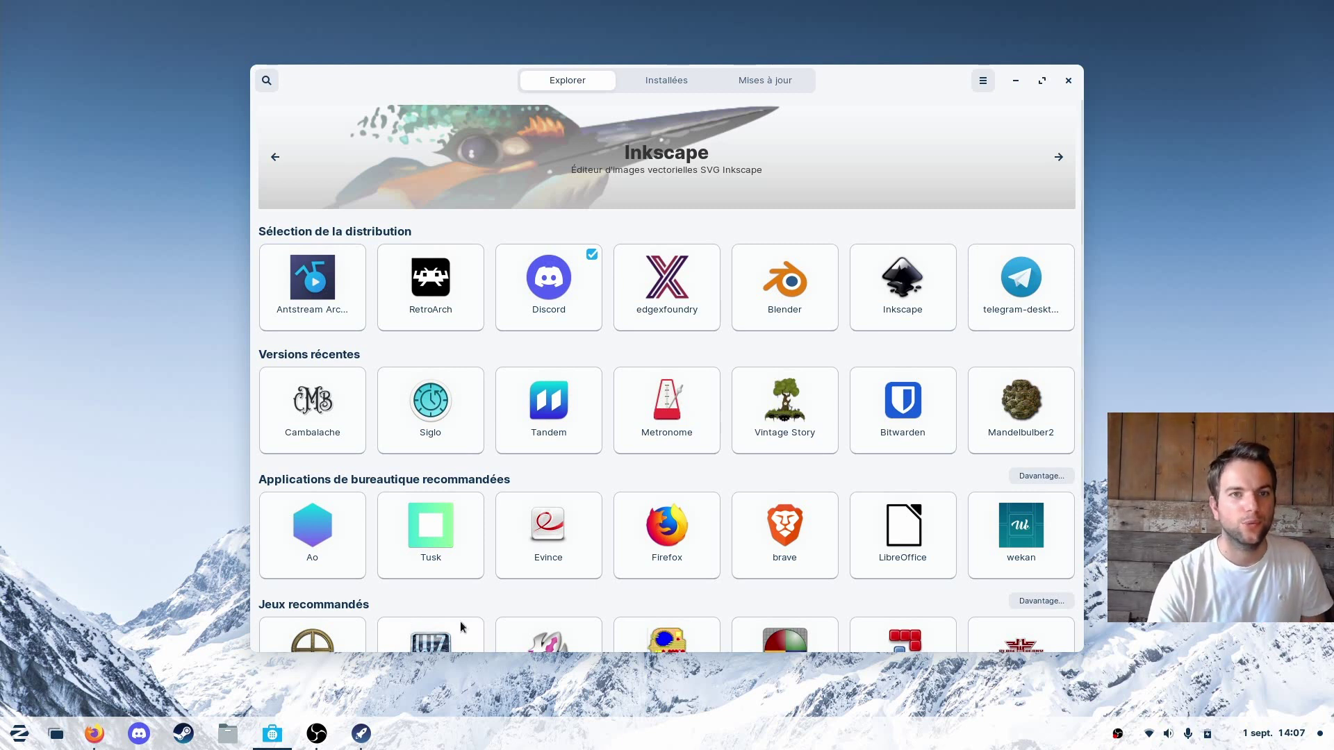
click(542, 294)
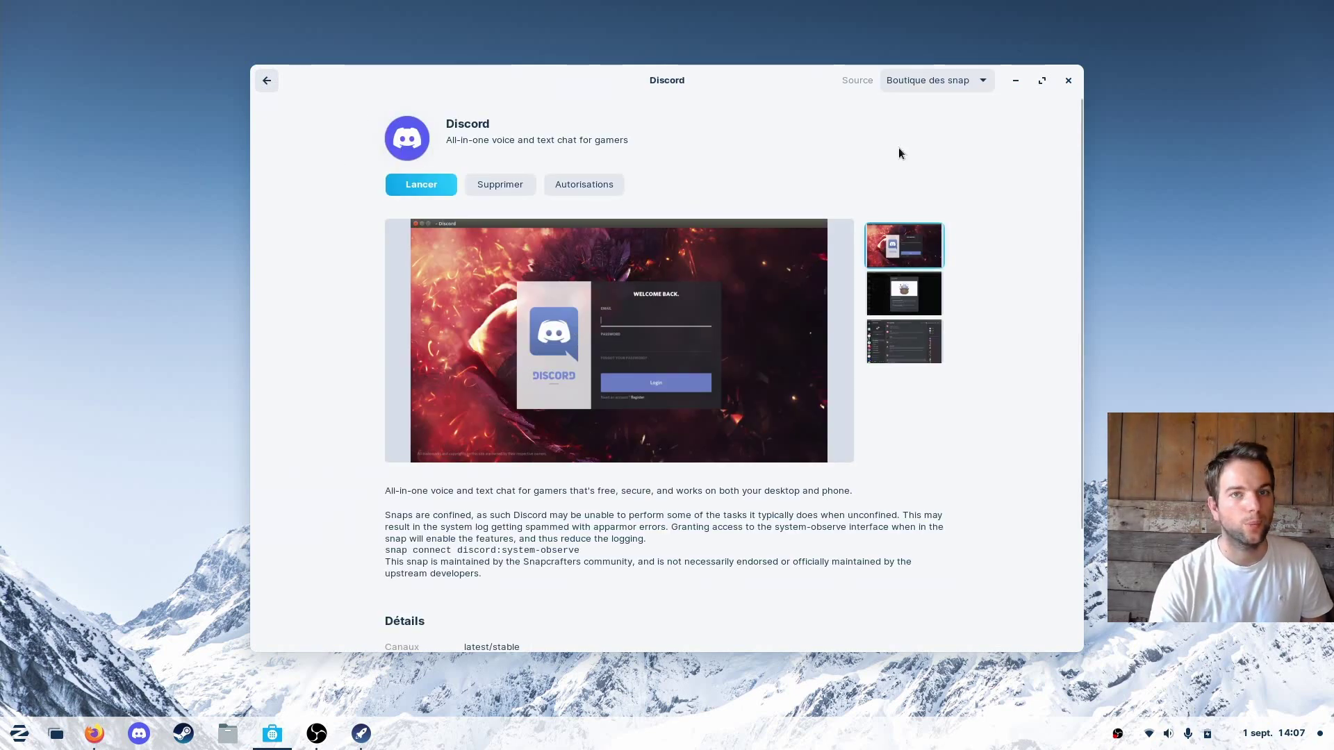
click(936, 80)
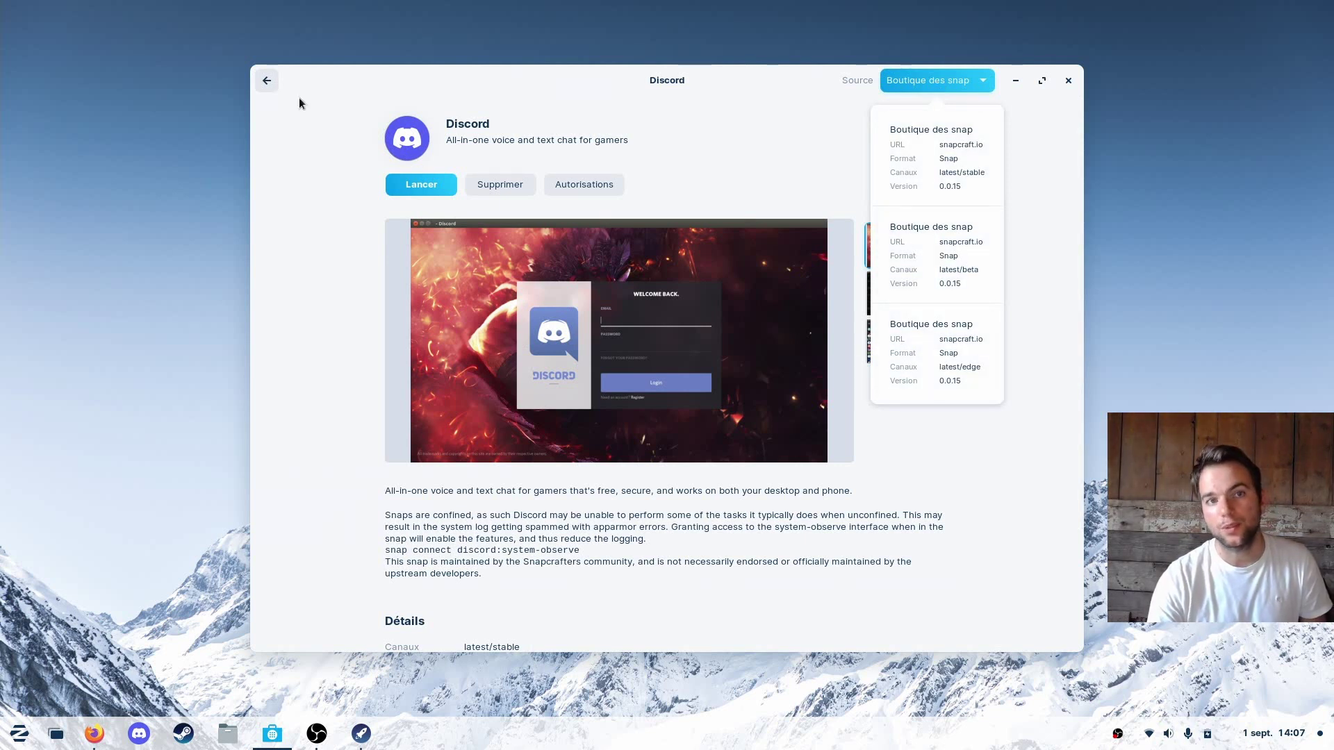
click(266, 80)
click(266, 80)
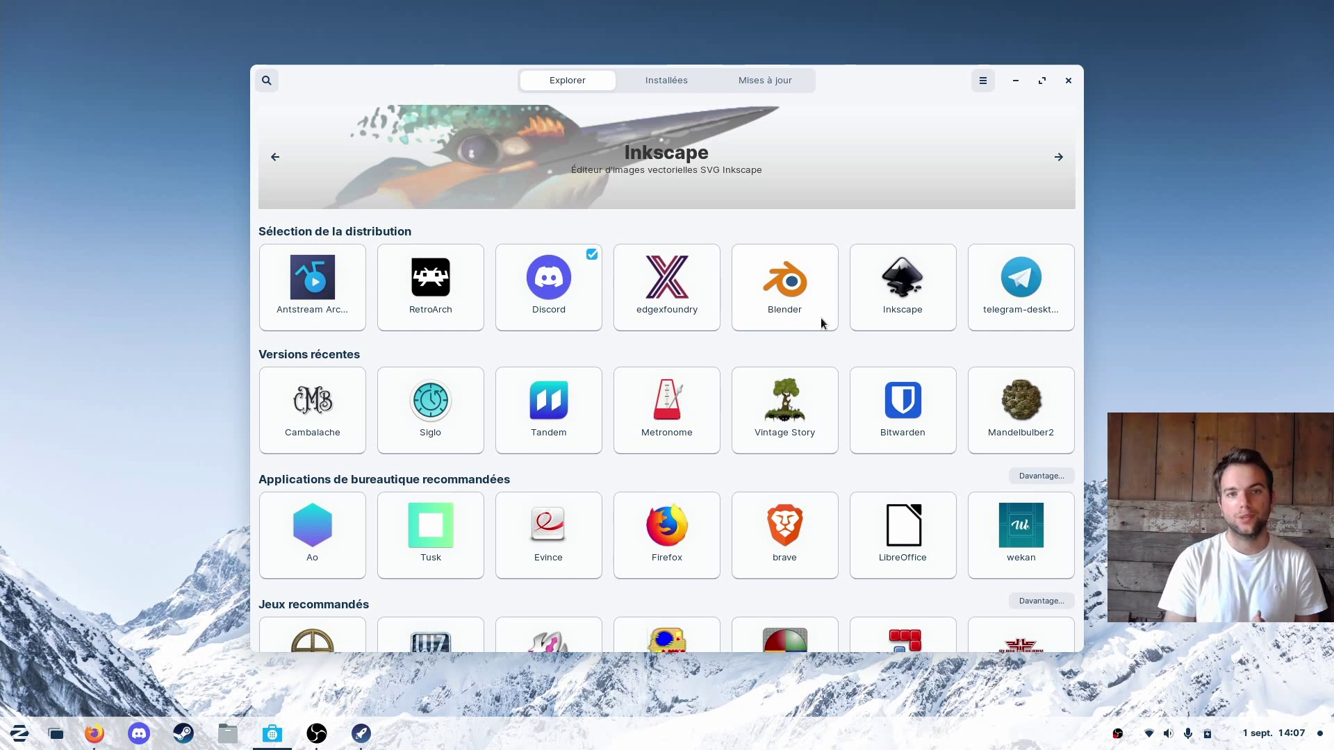
Examine the Brave browser's store page and its available sources, and return to the store's overview
scroll(825, 379, down, 3)
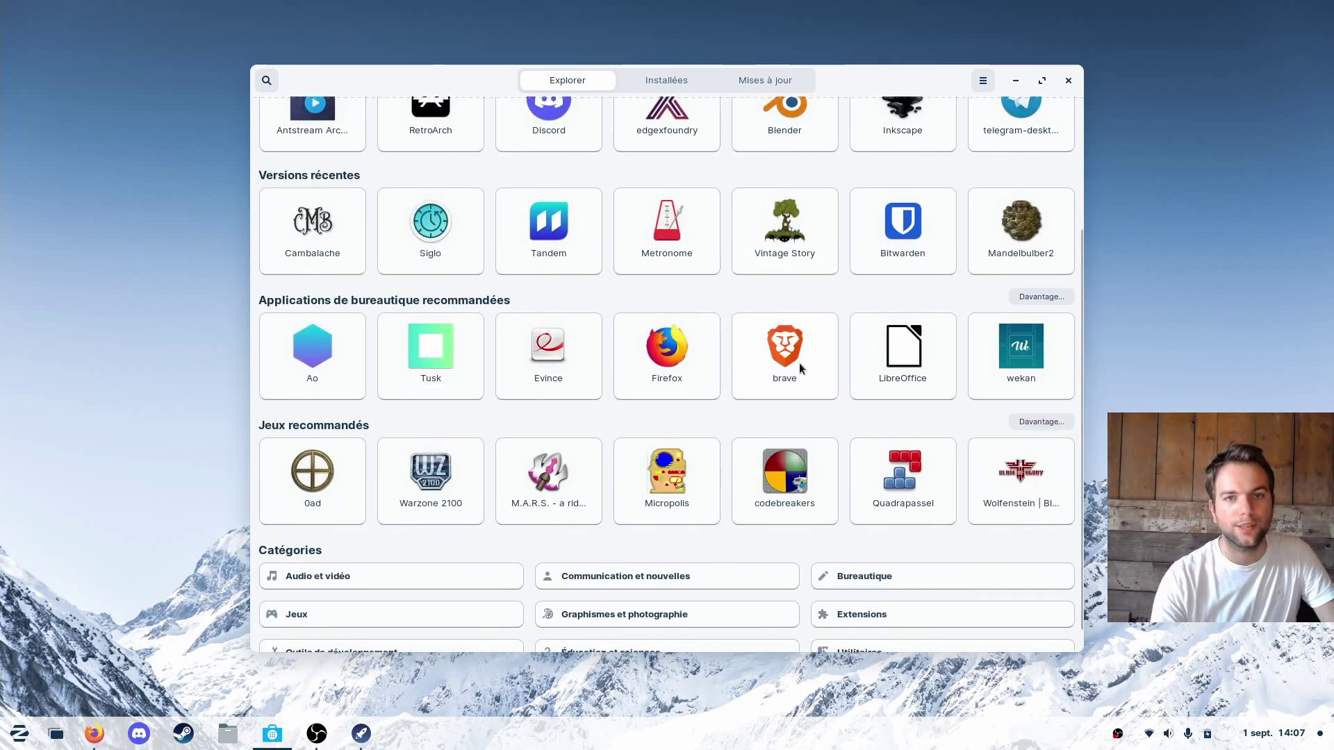
click(798, 365)
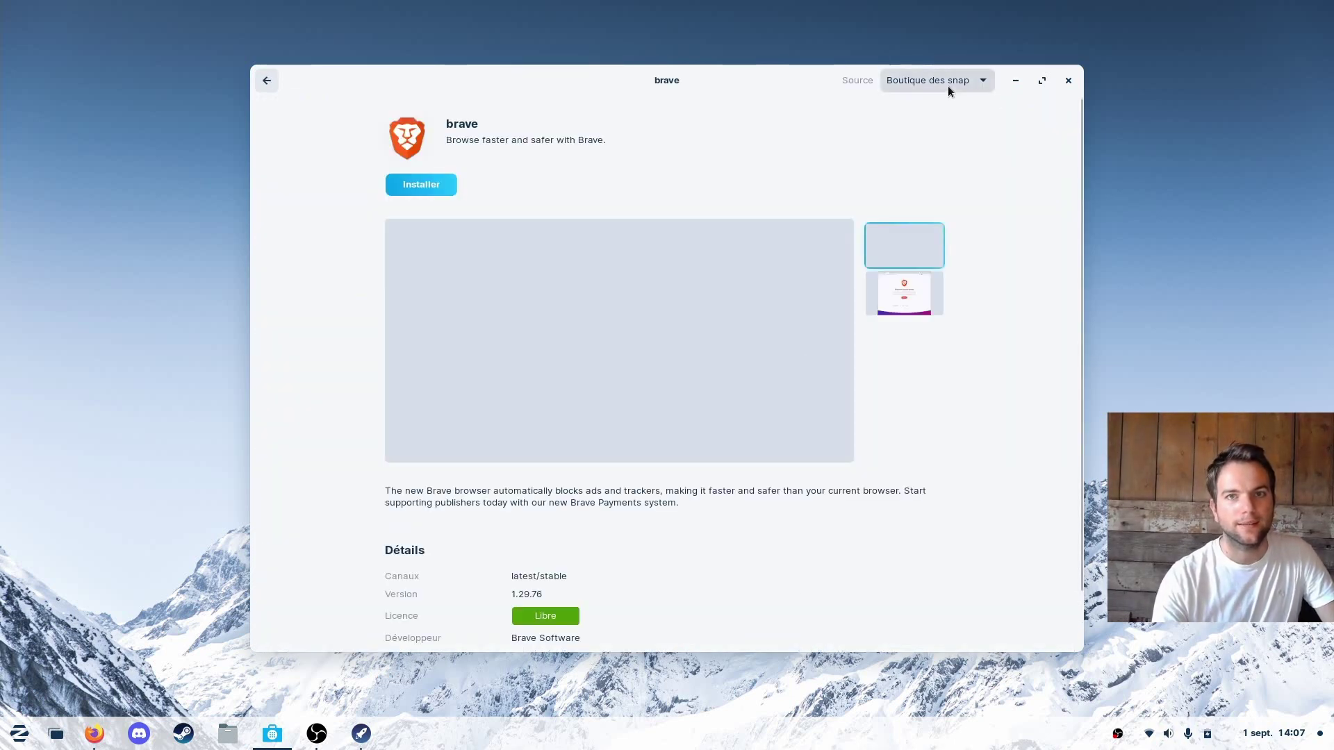
click(948, 82)
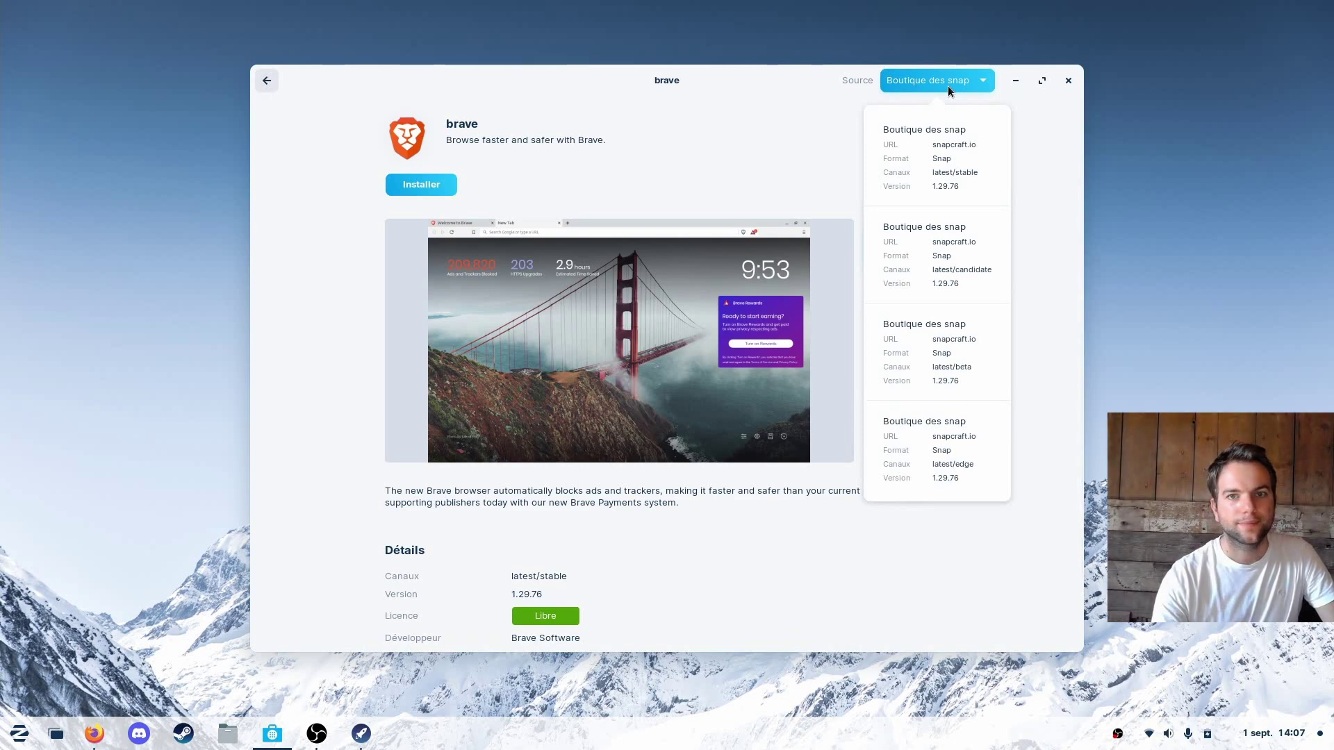
click(261, 84)
click(261, 82)
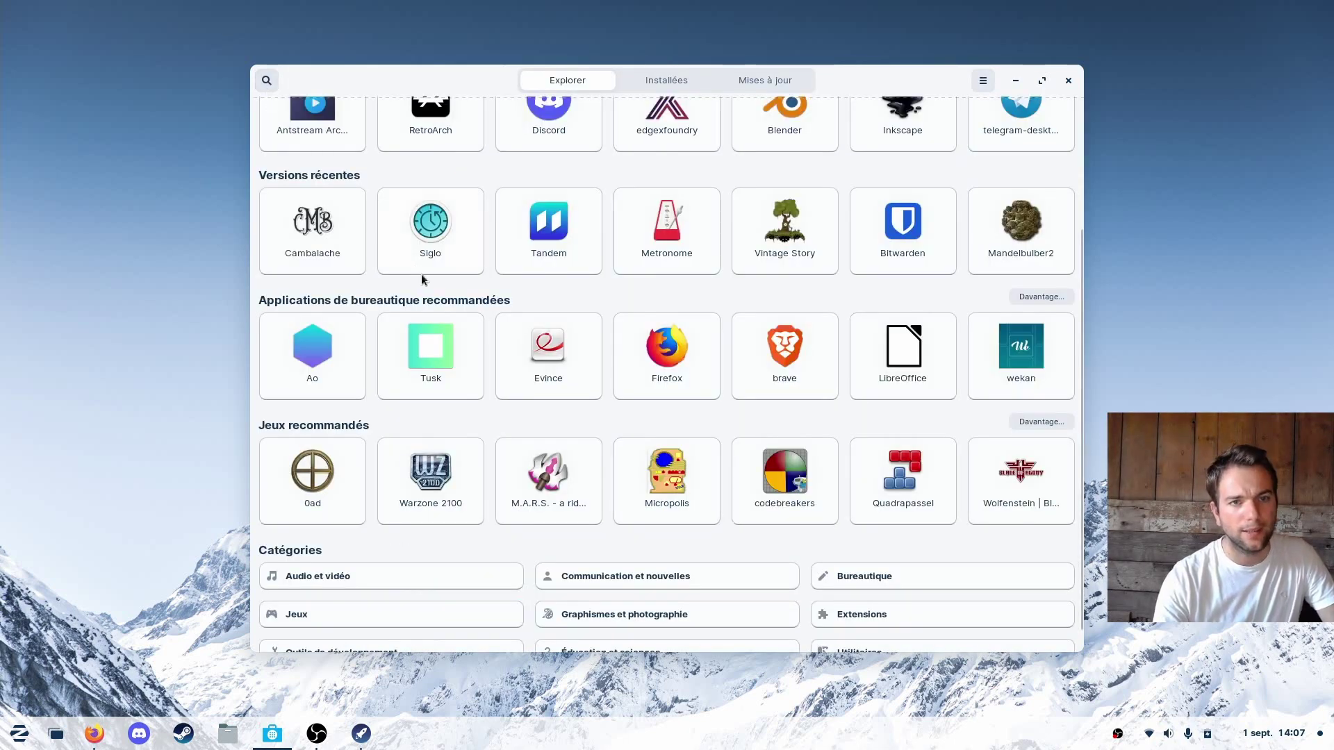
Browse the rest of the store's overview, check the available software updates, and close the store
scroll(448, 323, down, 3)
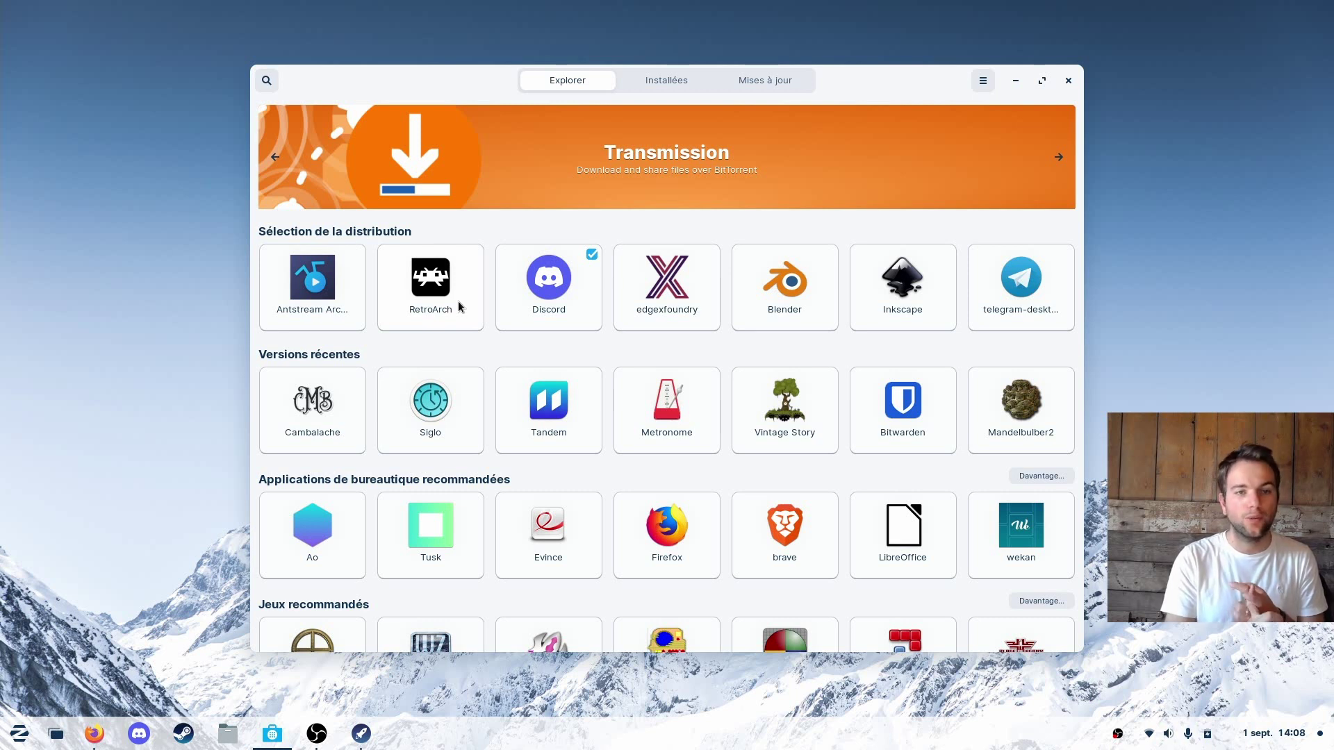
click(725, 81)
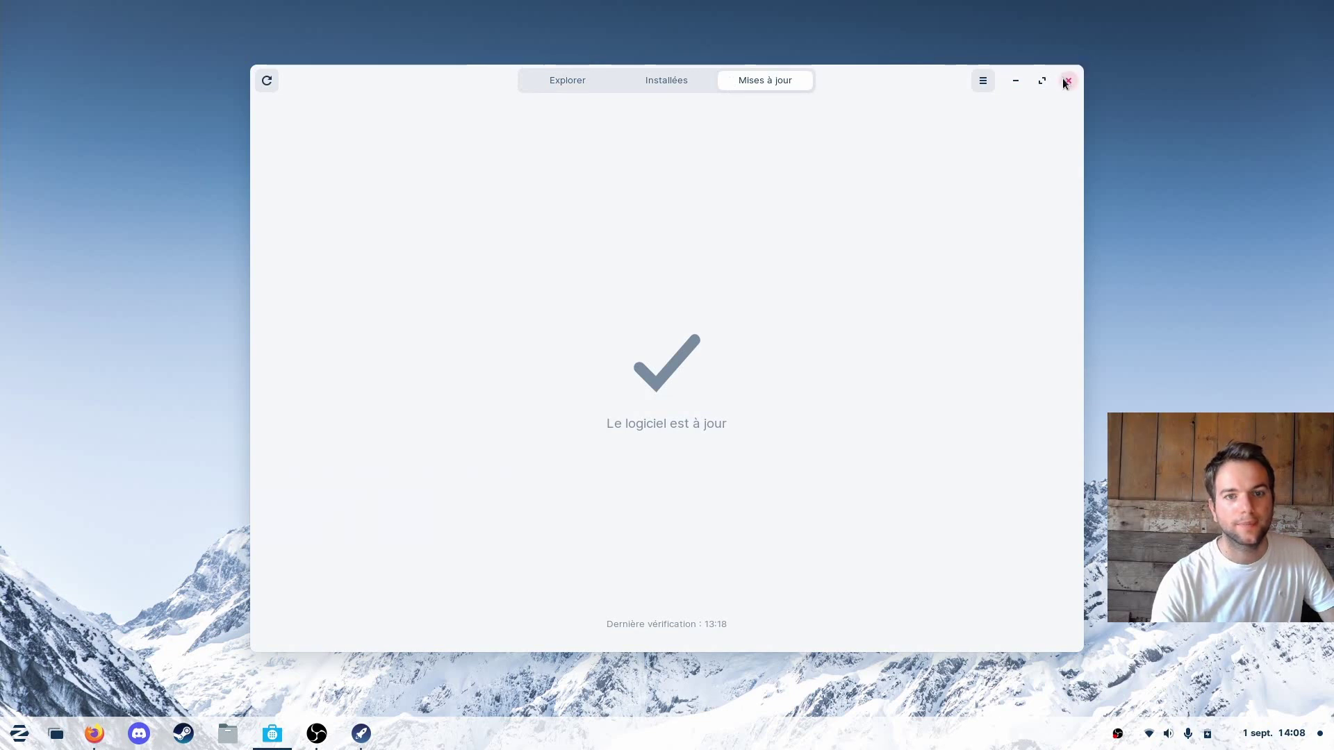
click(1066, 80)
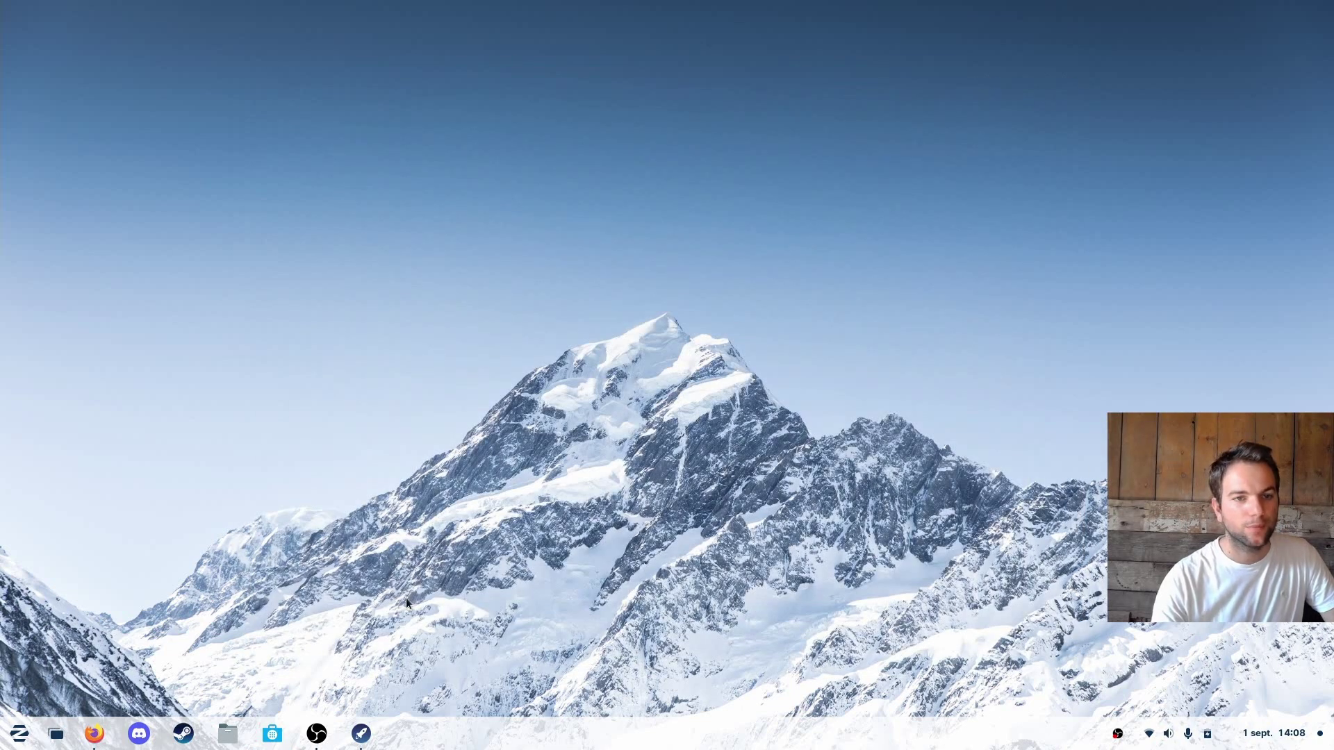
Bring up the Tour window and move it toward the middle of the desktop
mouse_move(361, 737)
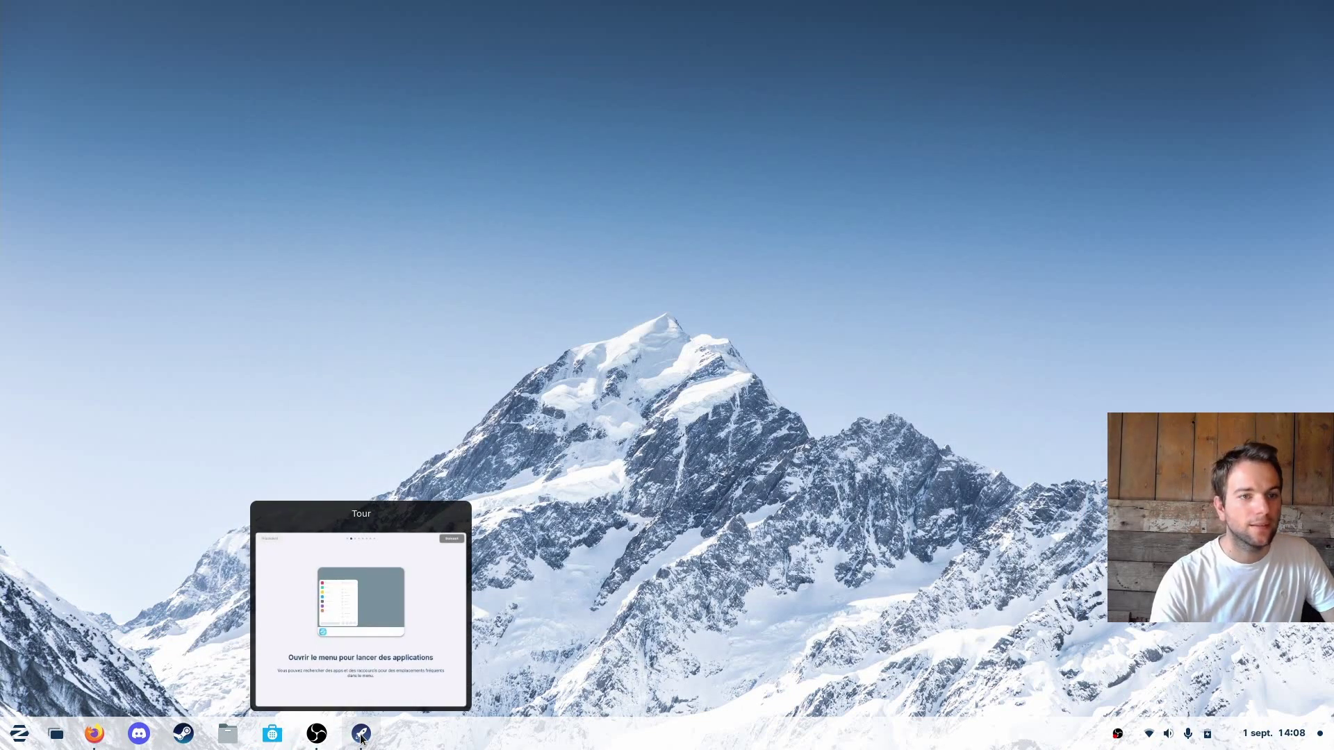
click(361, 738)
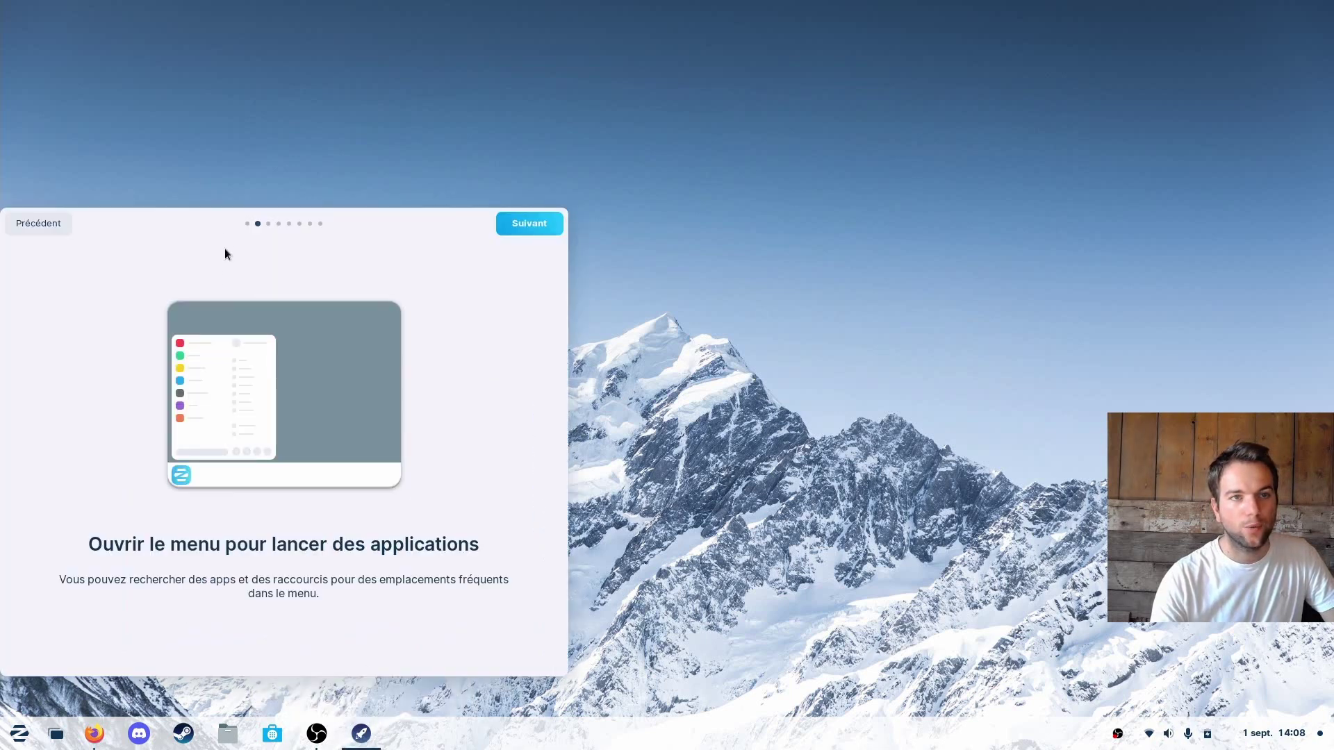
drag(216, 234, 552, 185)
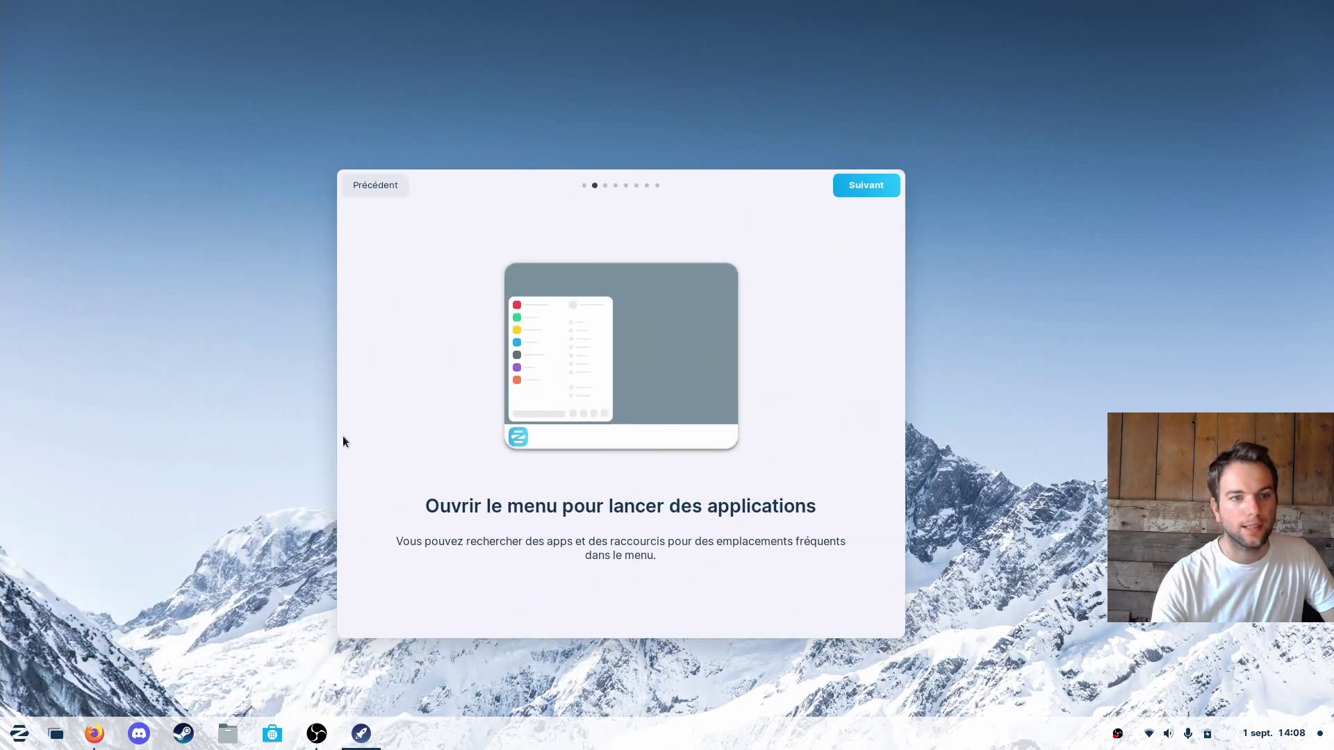
Launch Steam, dismiss its news and friends windows, and view Splitgate's library page before minimizing Steam
click(189, 737)
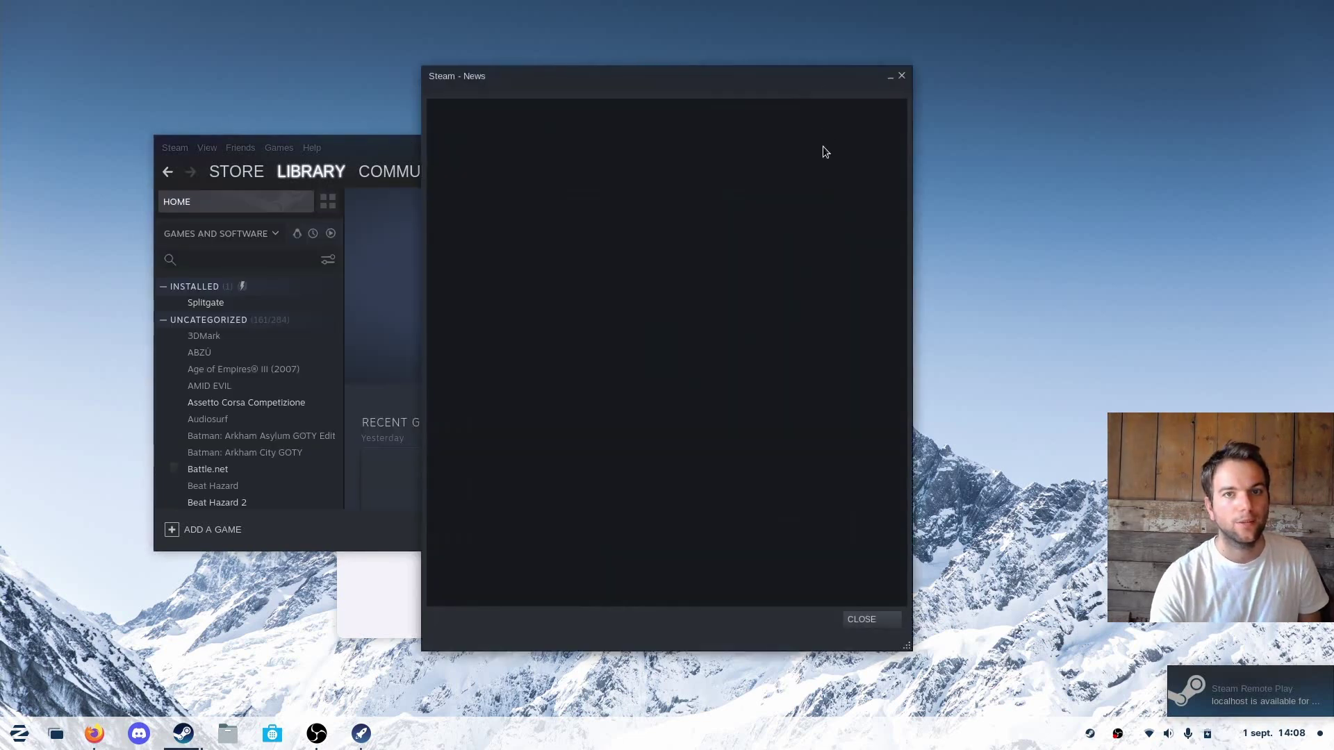
click(901, 76)
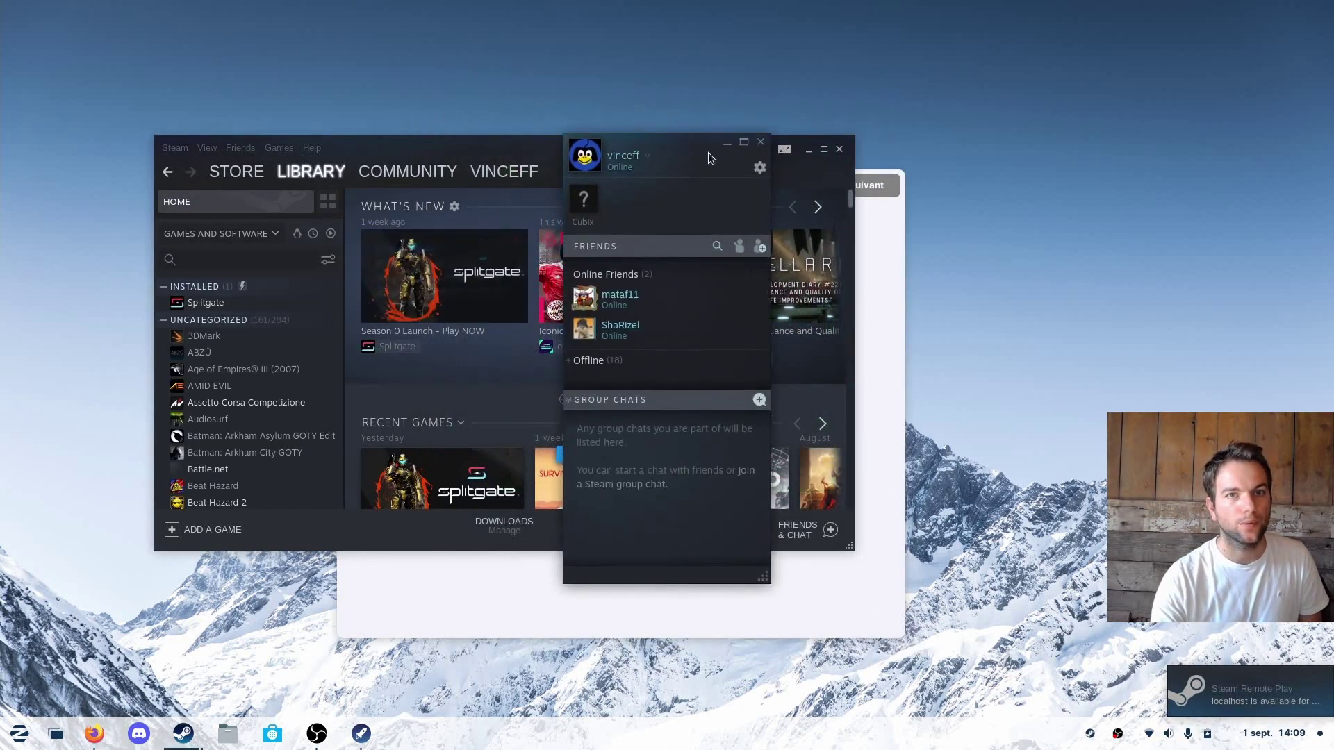
click(758, 143)
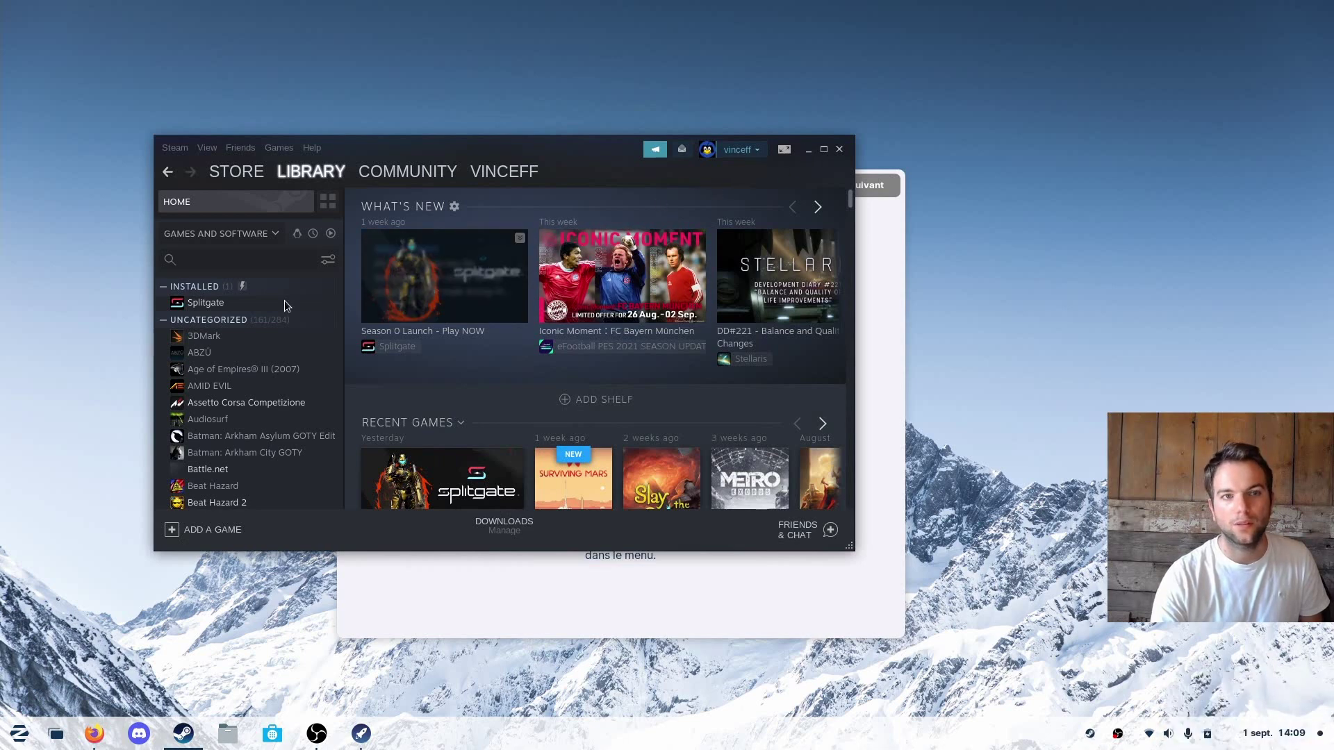
click(251, 306)
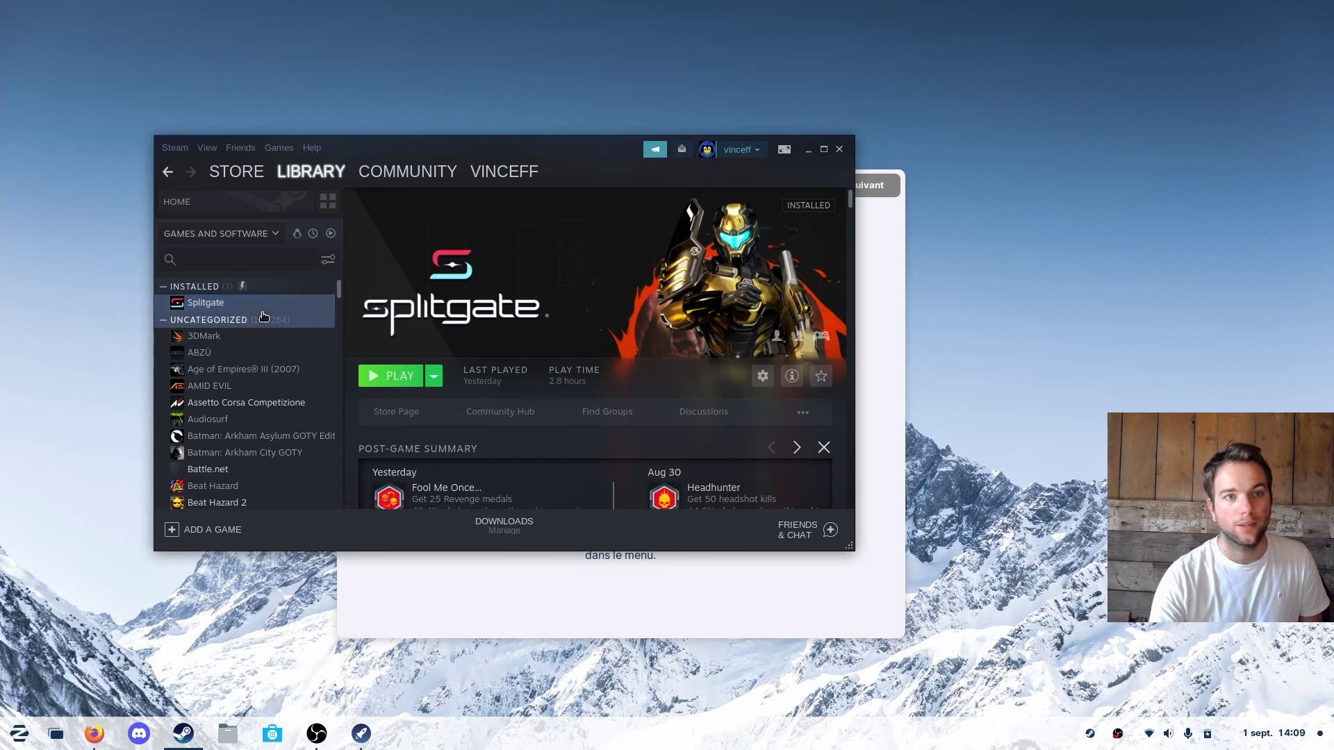
click(808, 150)
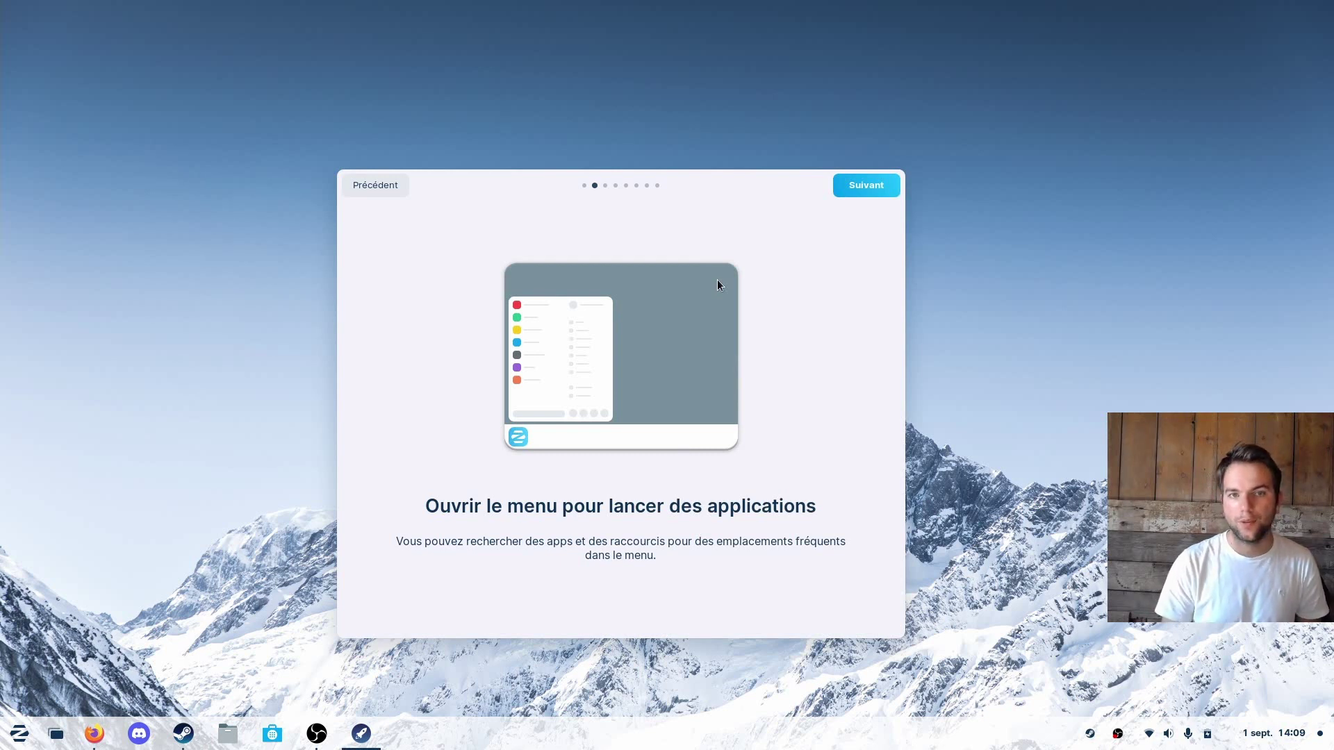
Advance the tour to the desktop appearance page, move its window aside, and launch Zorin Appearance
click(842, 193)
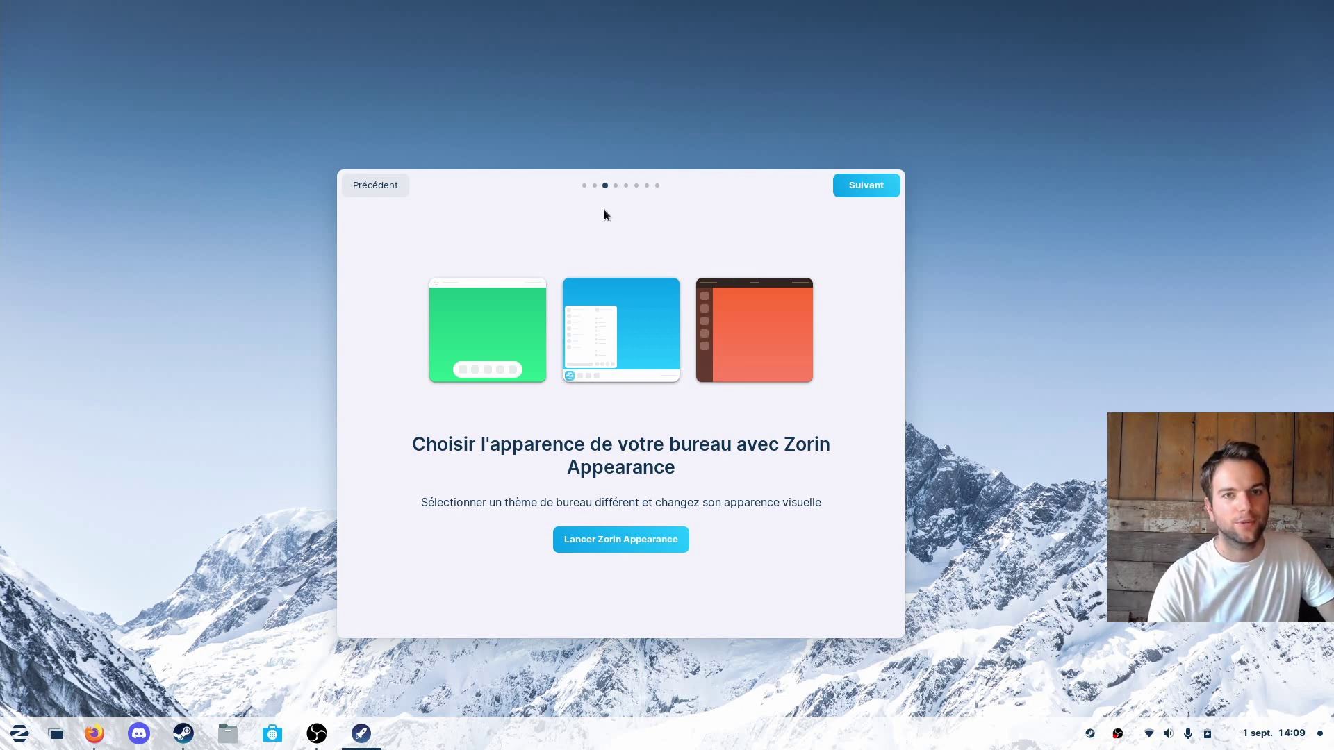
drag(472, 187, 845, 164)
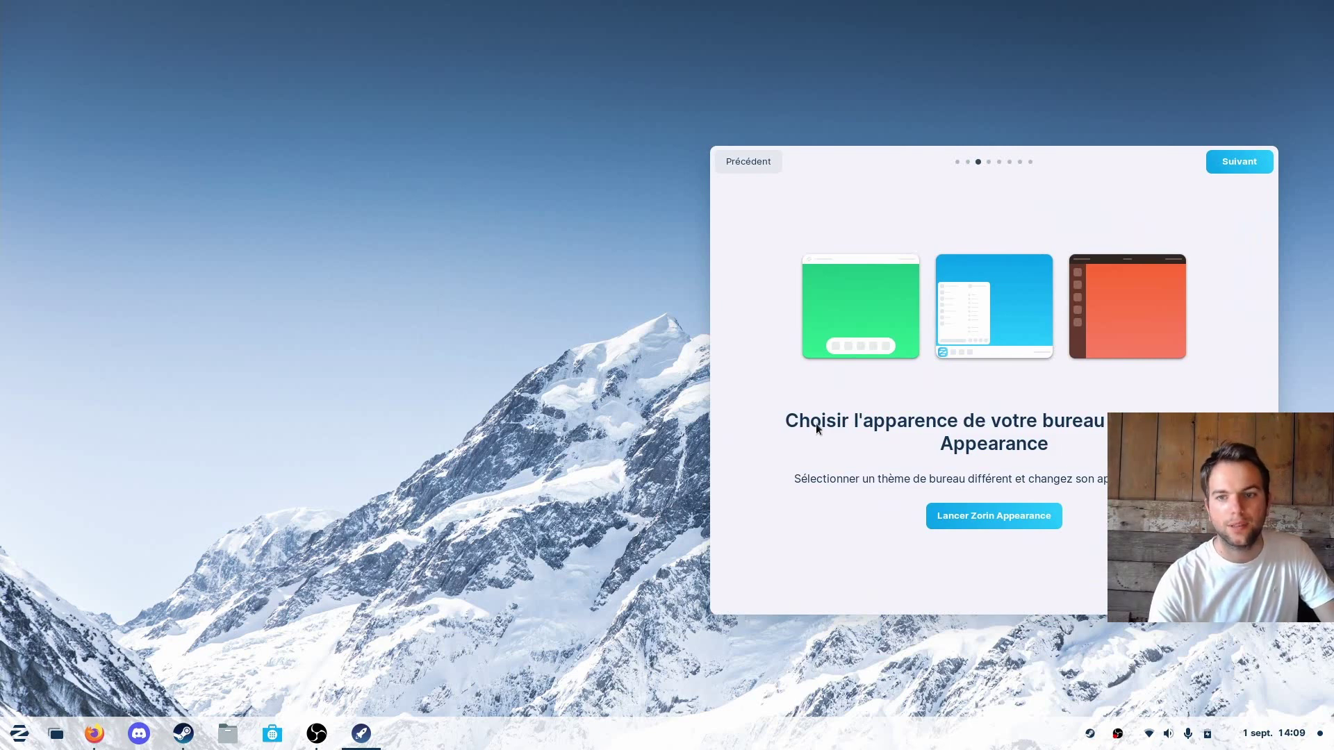
click(970, 516)
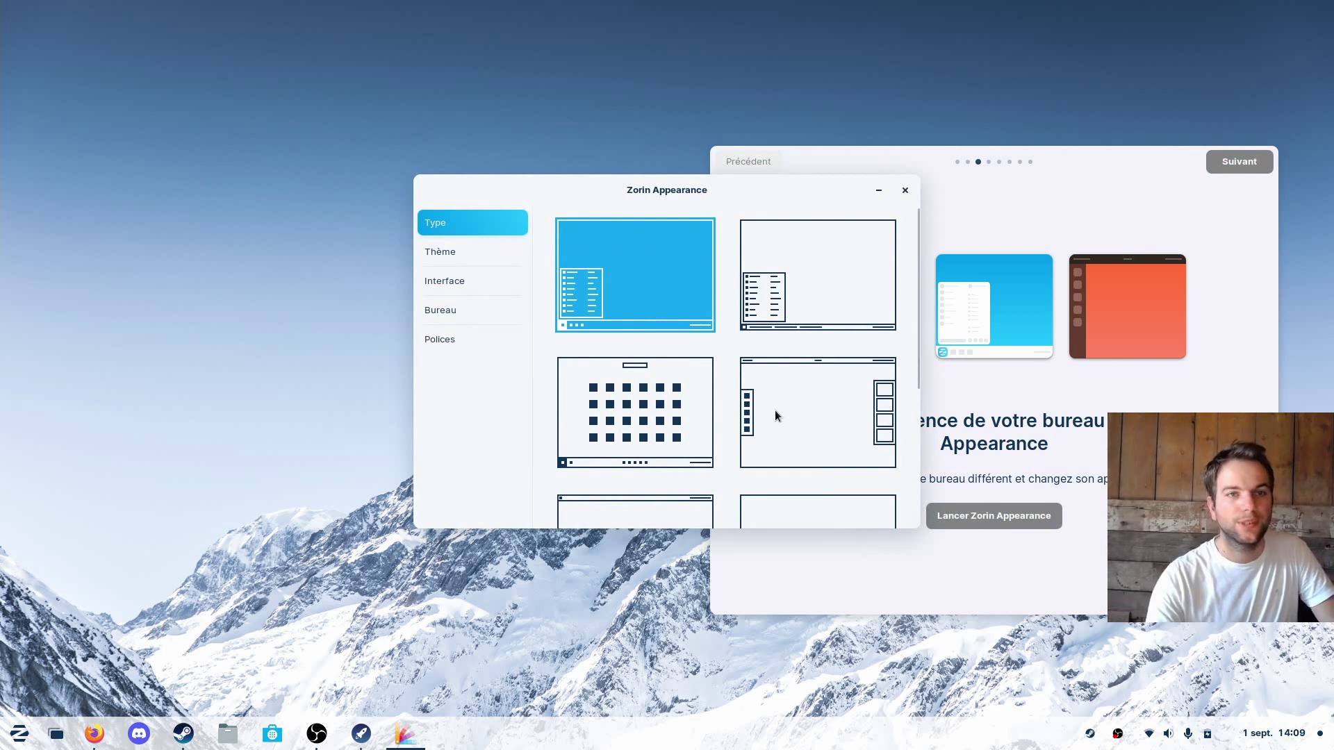
Look through the desktop layouts and apply the one with a centred taskbar and a grid application menu
scroll(776, 415, down, 2)
scroll(776, 414, down, 2)
scroll(776, 415, up, 4)
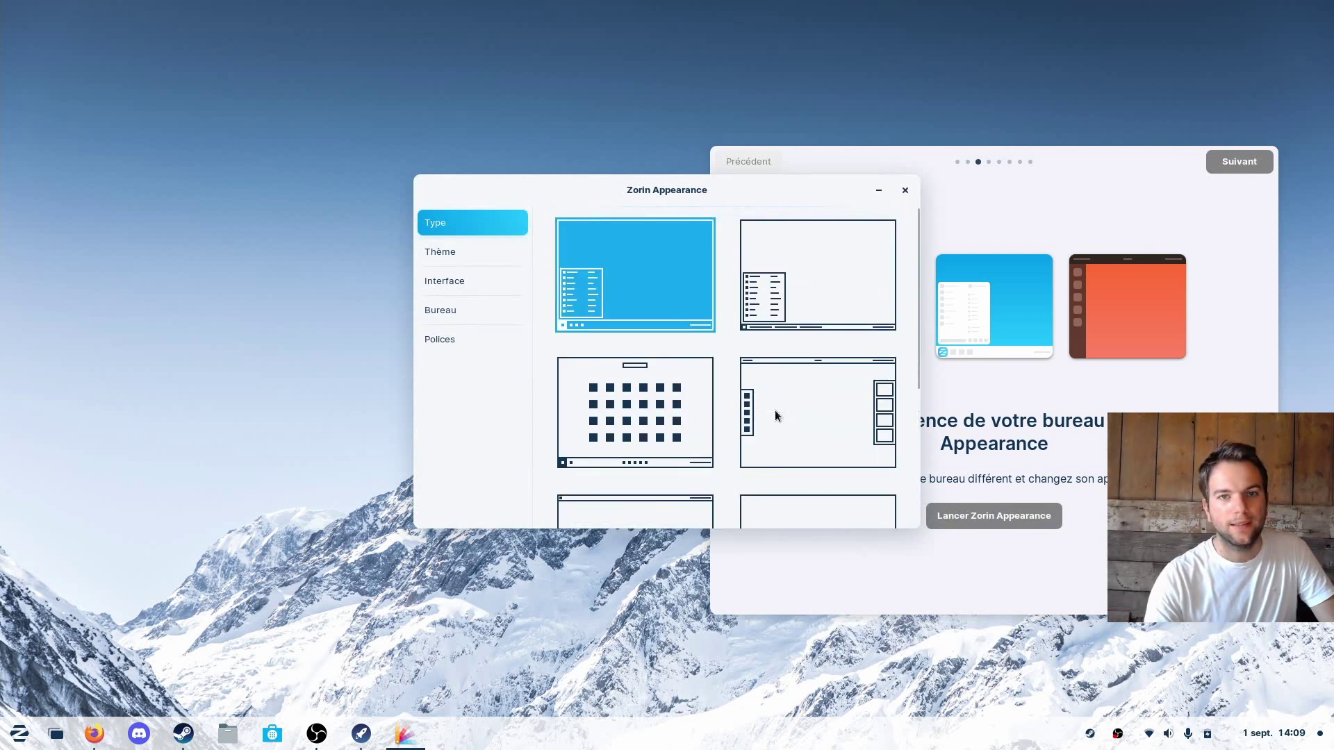
scroll(776, 415, down, 5)
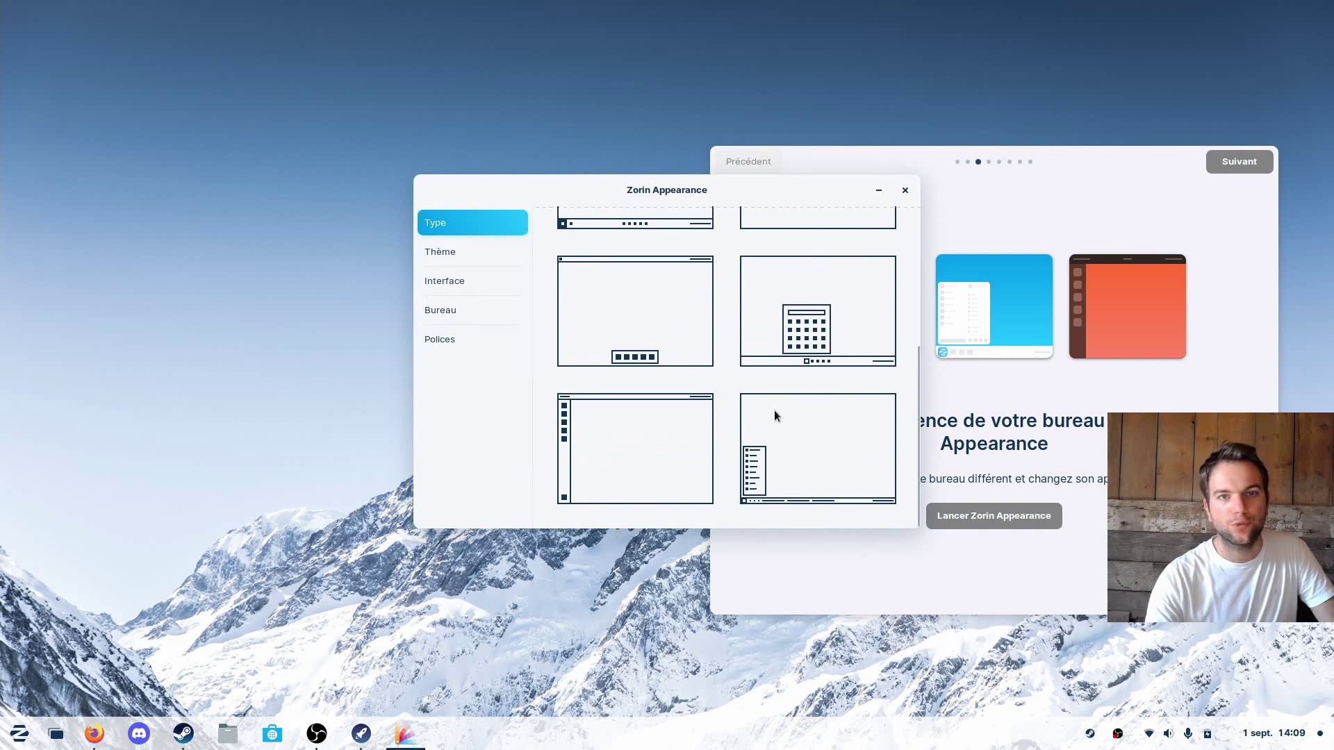
click(794, 357)
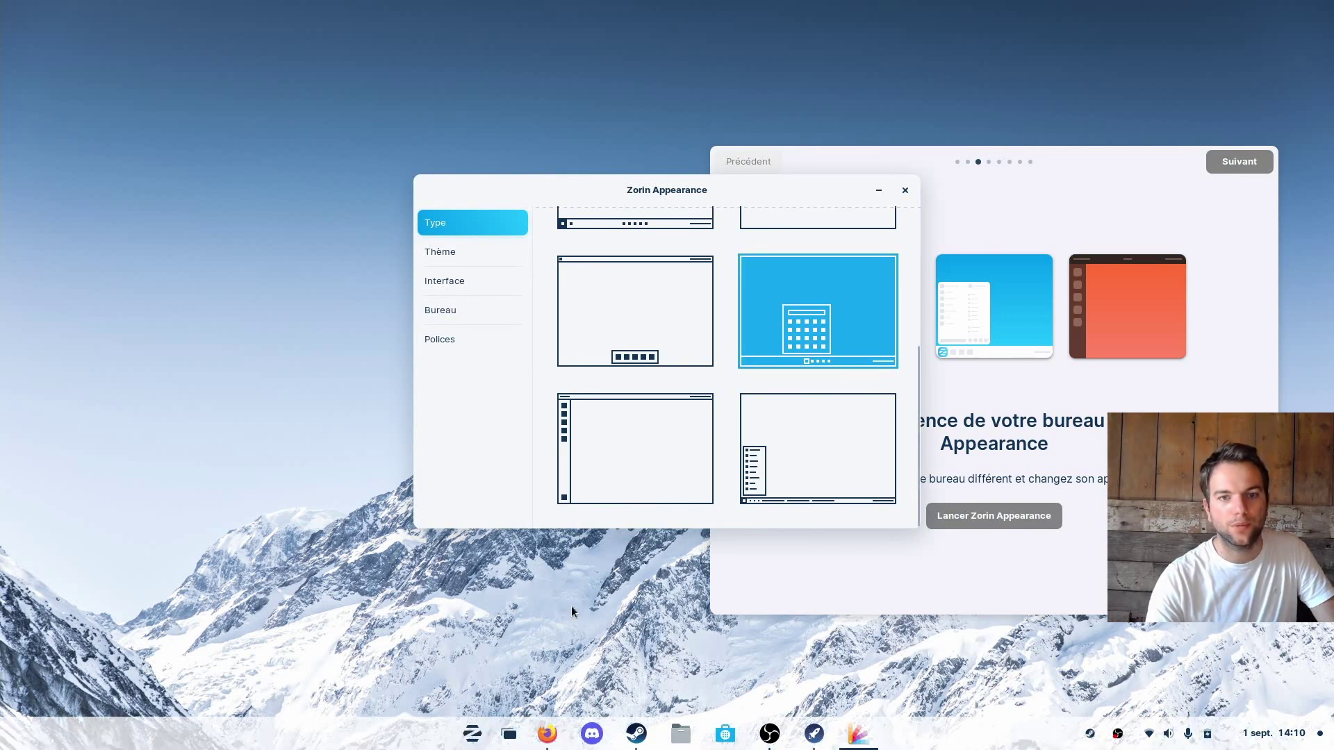
Examine the applications in the new grid-style Zorin menu from start to end, and close the menu
click(472, 738)
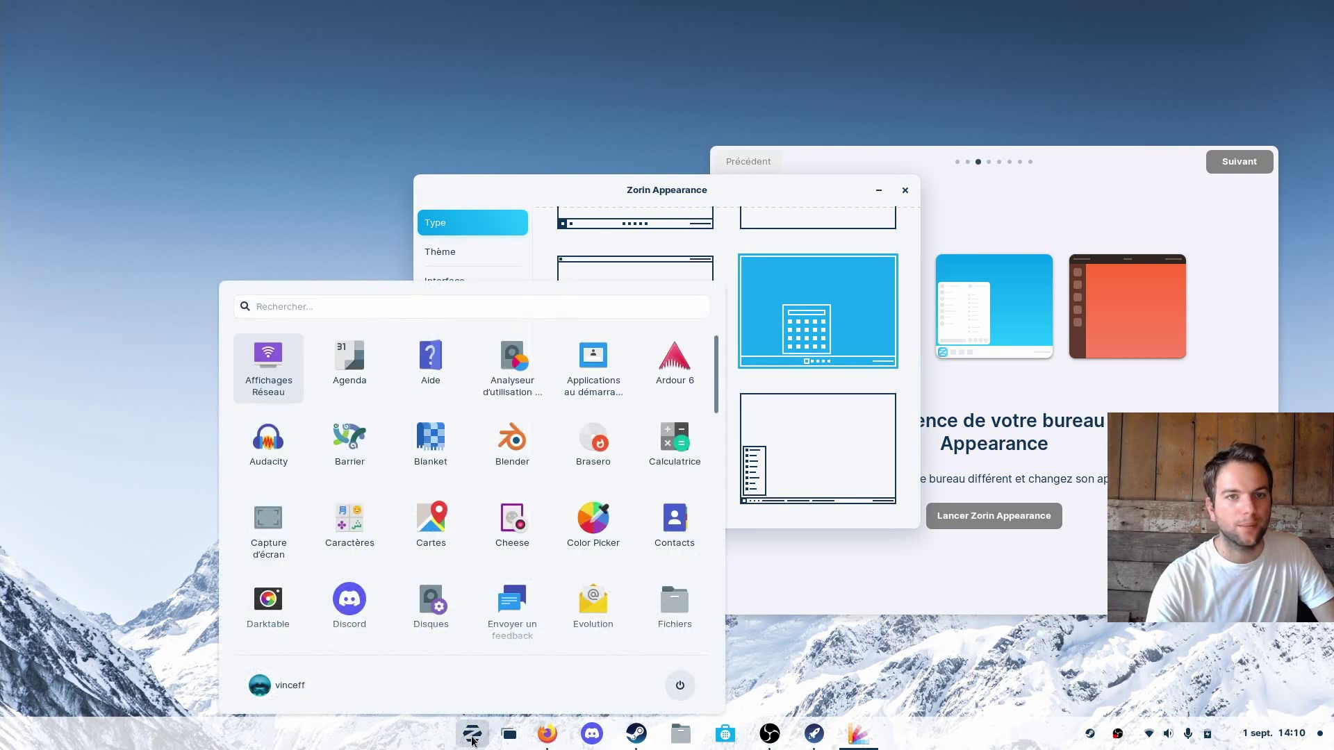
click(472, 739)
click(472, 739)
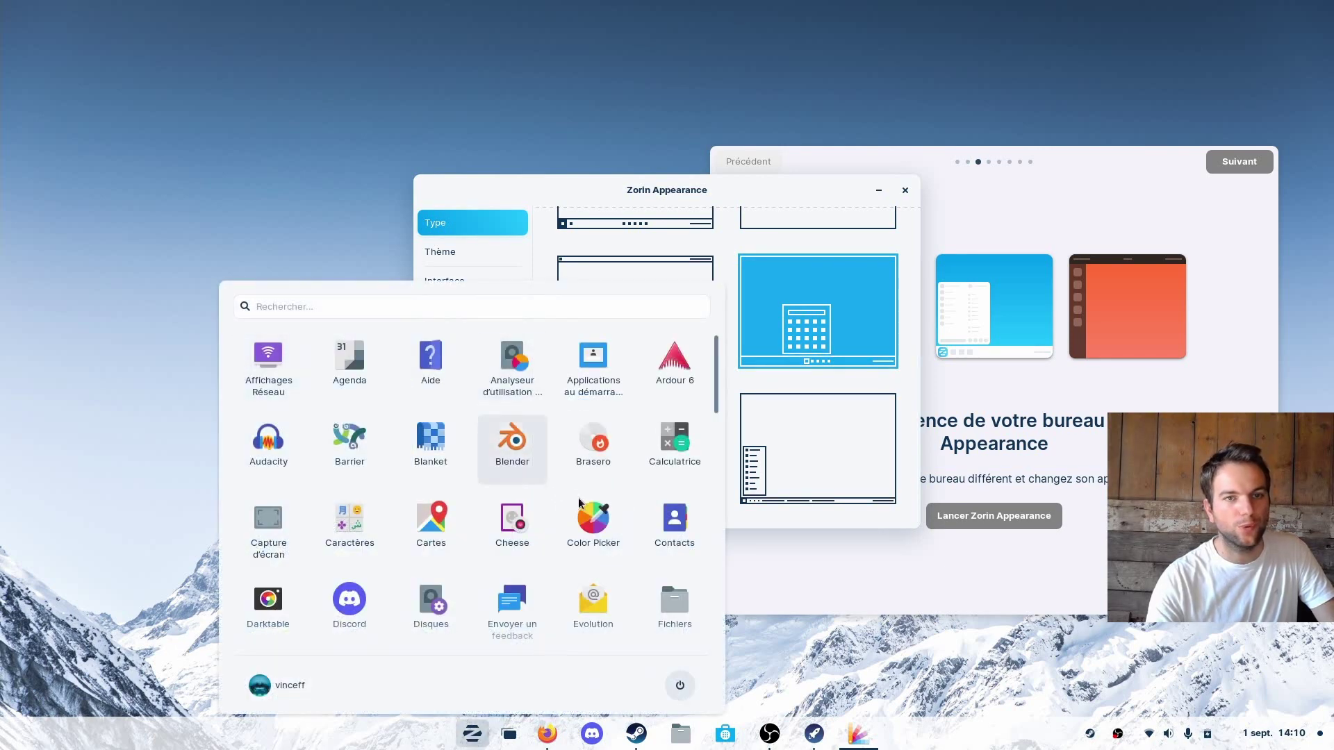
scroll(584, 503, down, 5)
scroll(590, 507, up, 5)
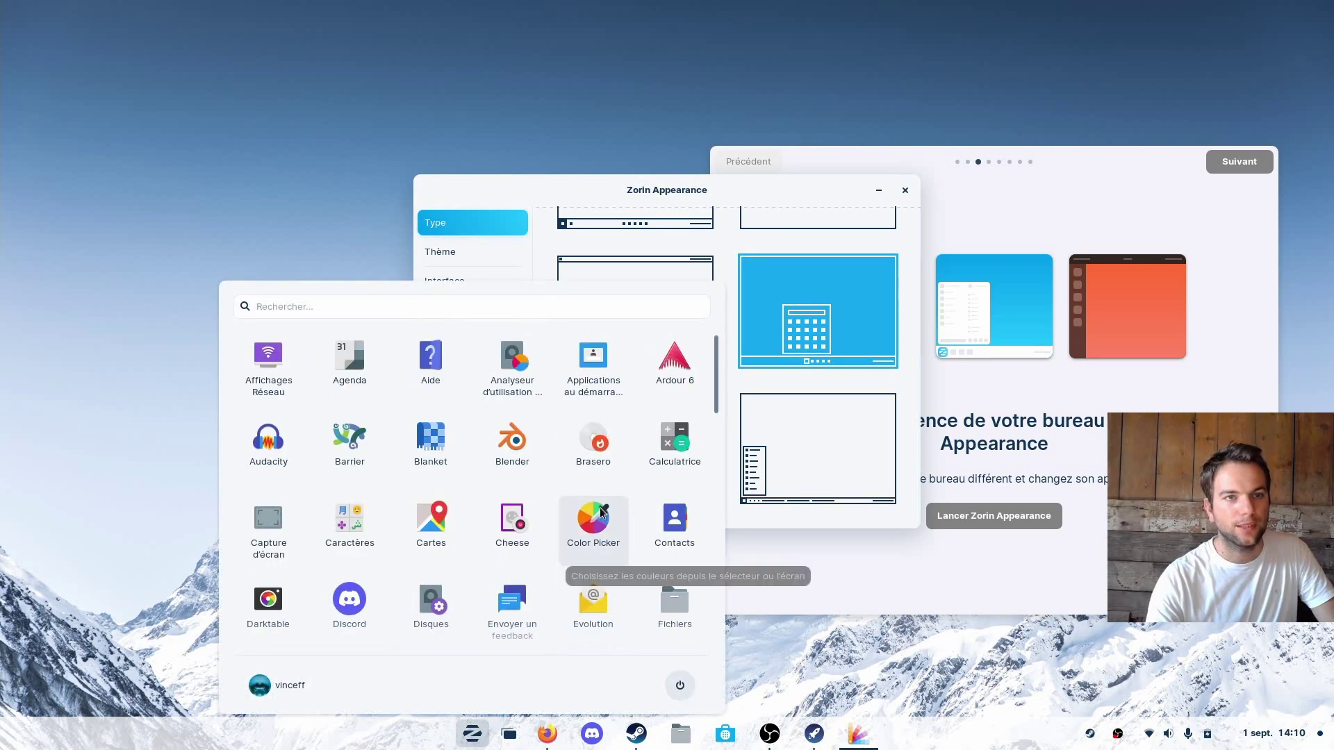
scroll(599, 507, down, 10)
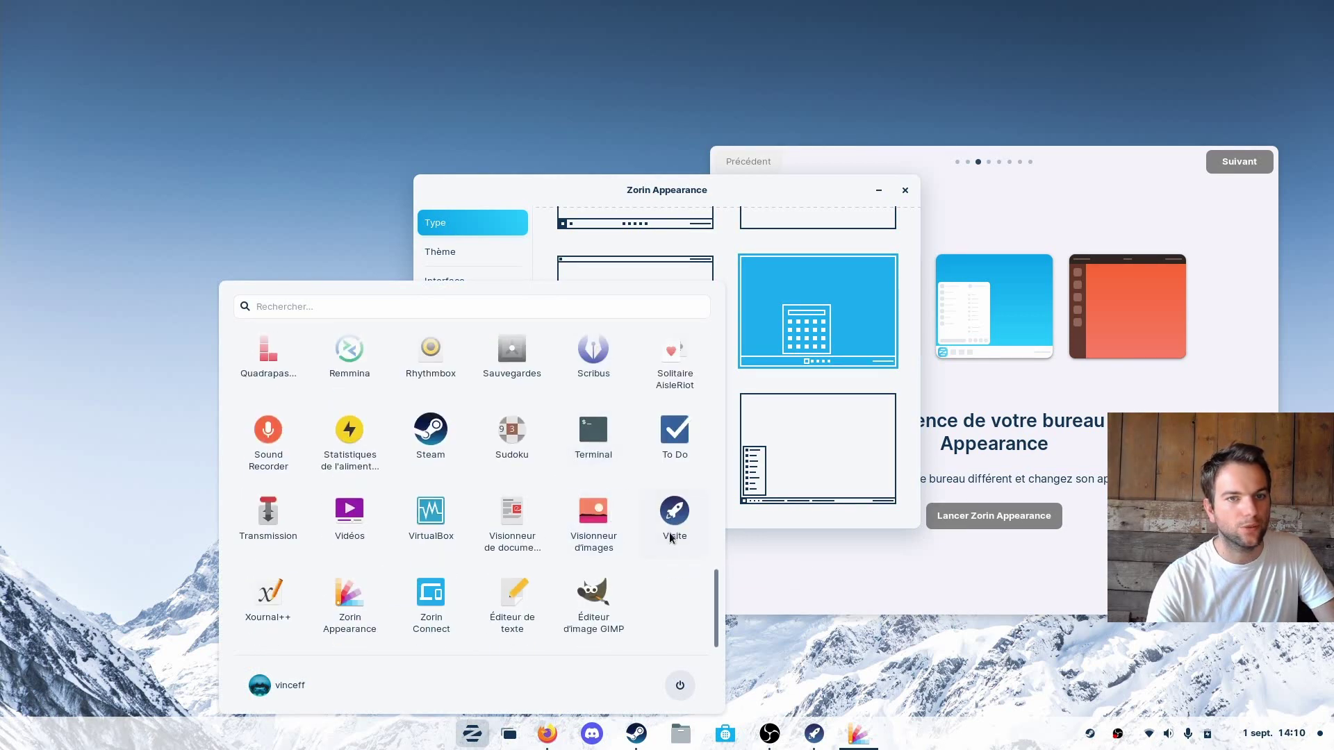
click(793, 640)
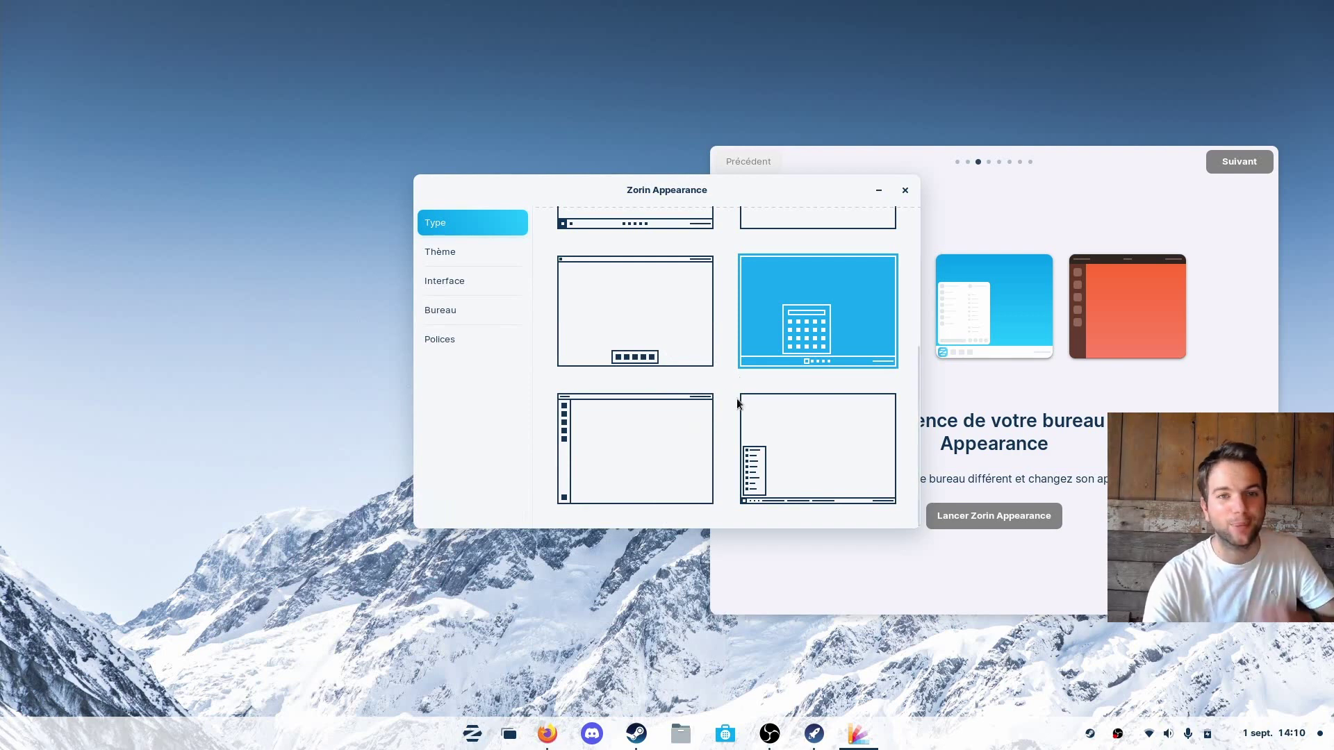
Apply the desktop layout with a thin top bar and a floating dock of application icons
scroll(737, 401, up, 1)
click(678, 393)
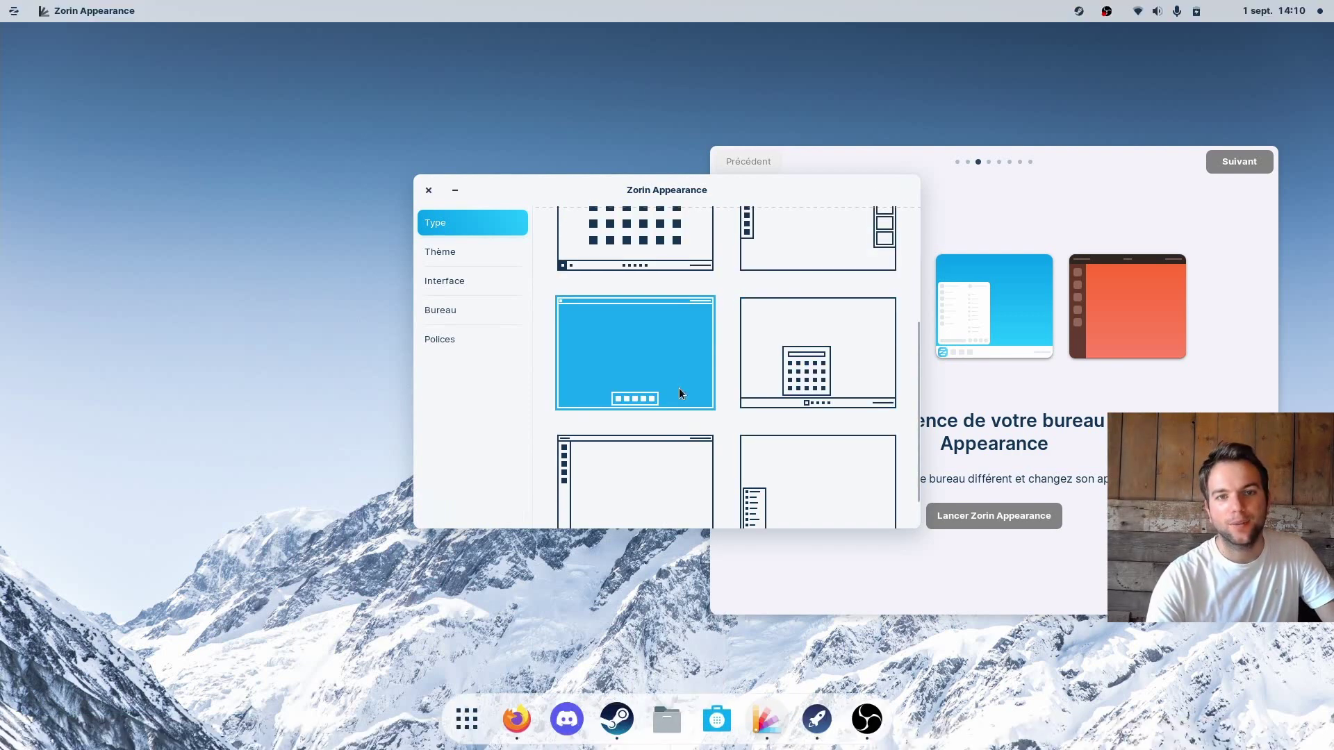
scroll(679, 388, down, 1)
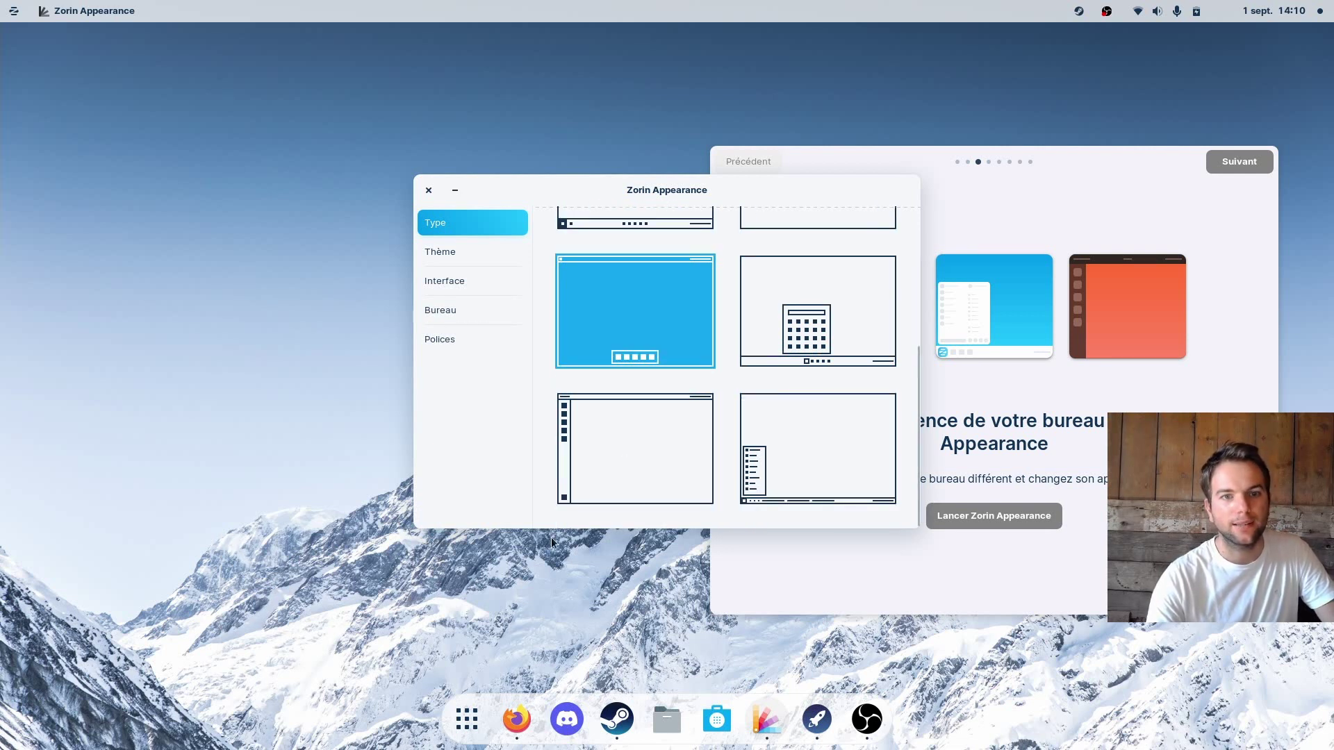
Try the layout with a vertical icon launcher, and replace it with the classic one with labelled taskbar windows and a compact list menu
click(644, 465)
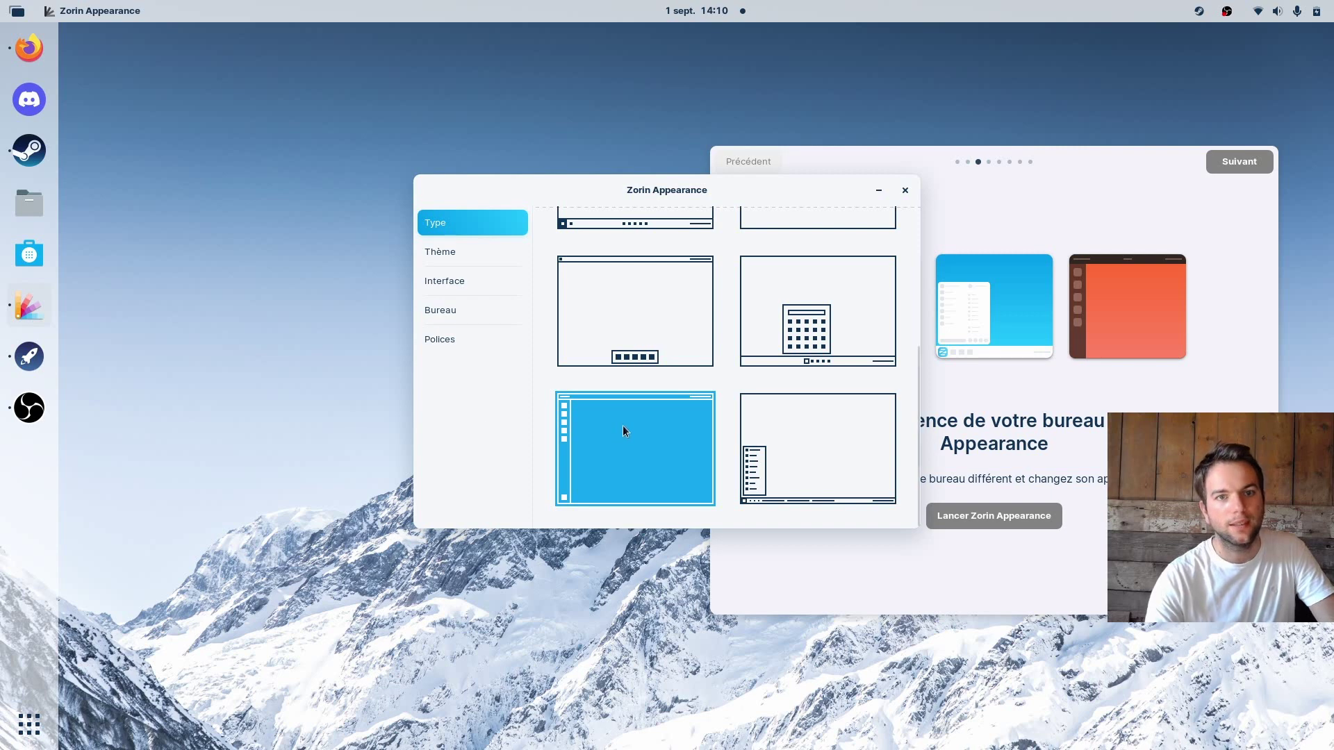
click(843, 457)
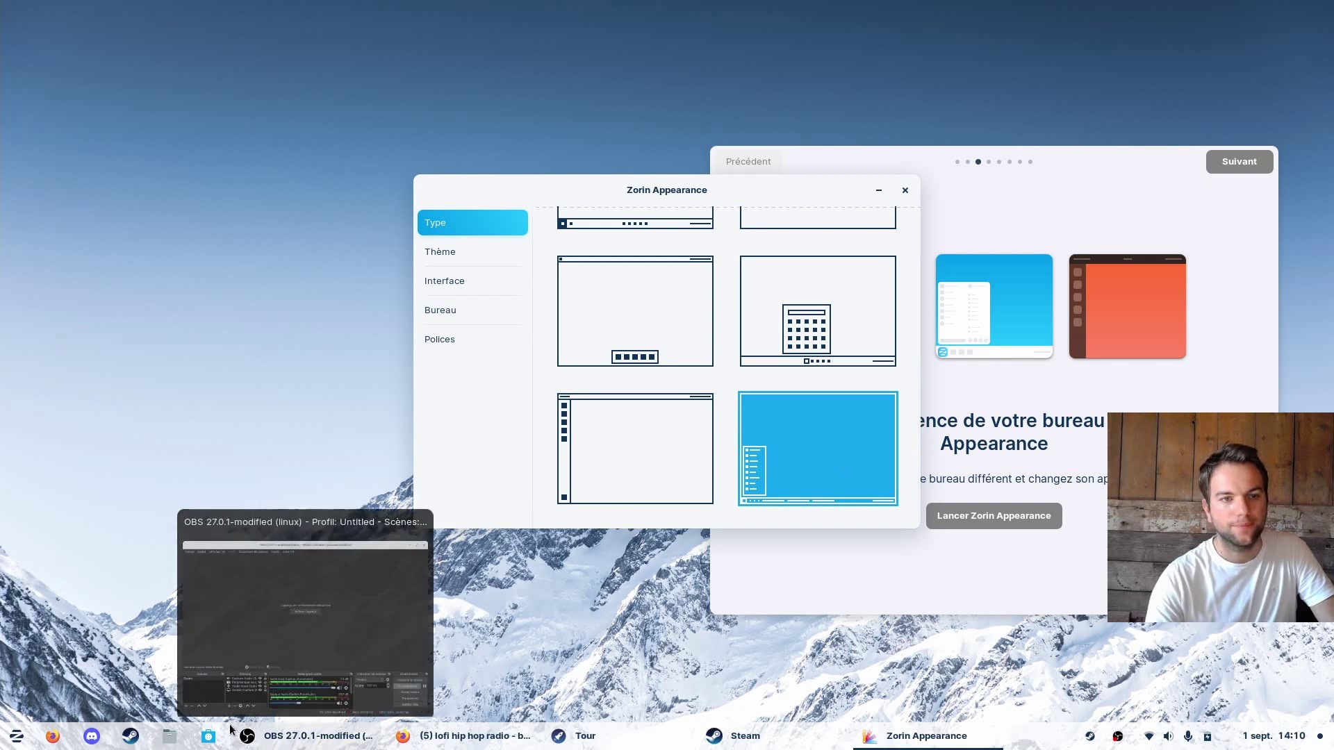
scroll(744, 473, up, 5)
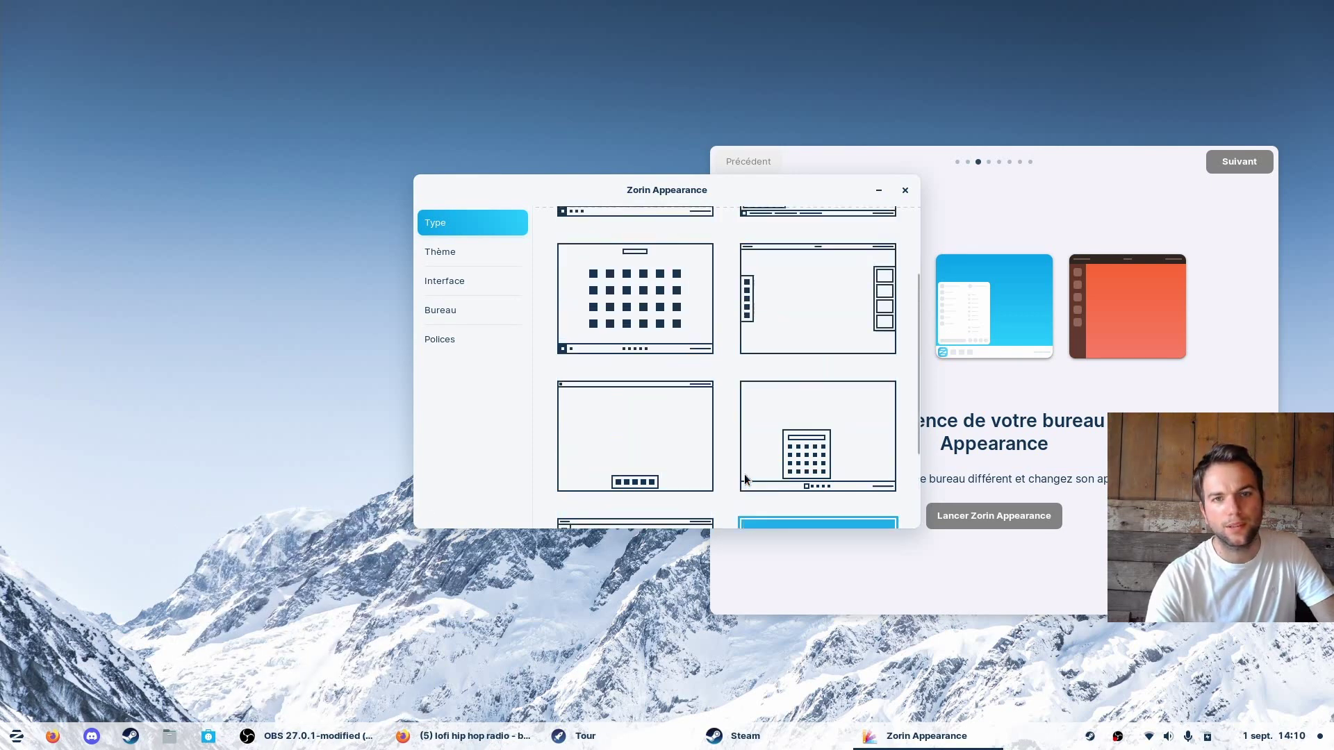
Try the full-screen application grid layout and the default layout with a left-aligned taskbar, opening the application menu
click(673, 457)
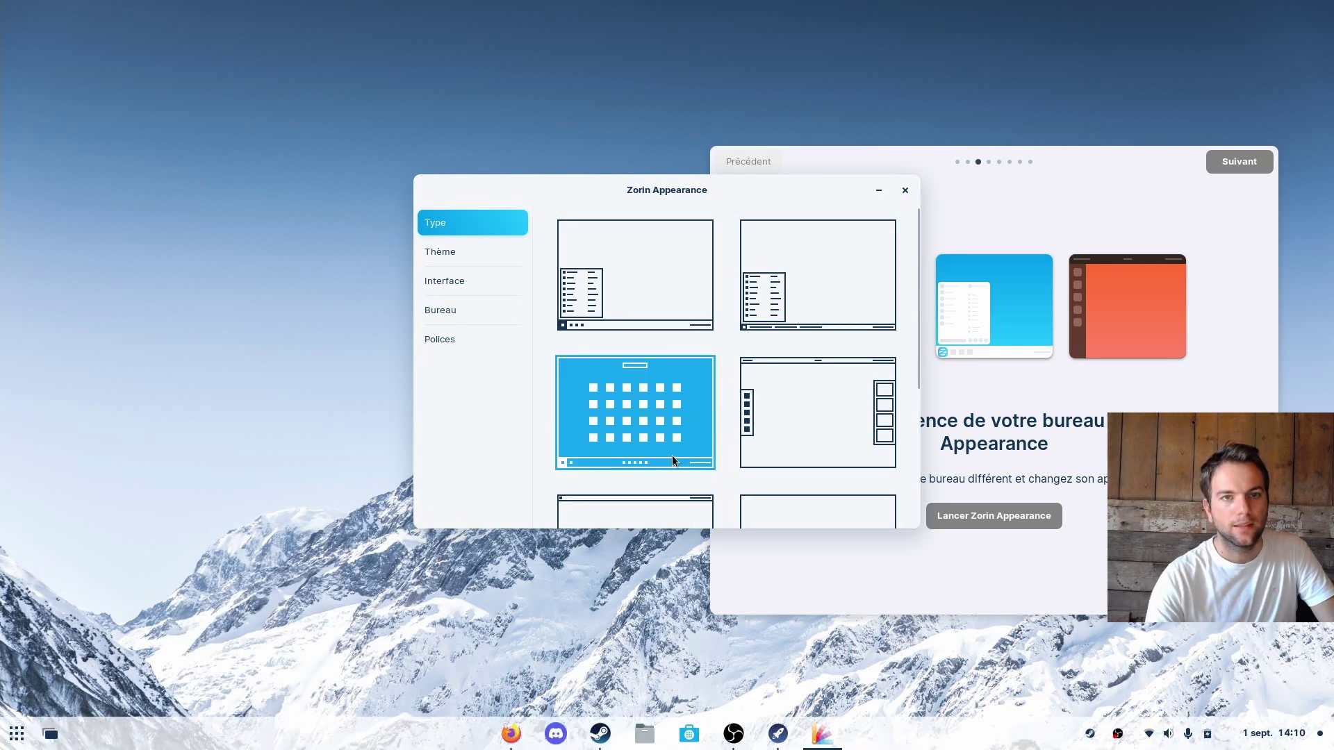
click(10, 741)
click(10, 741)
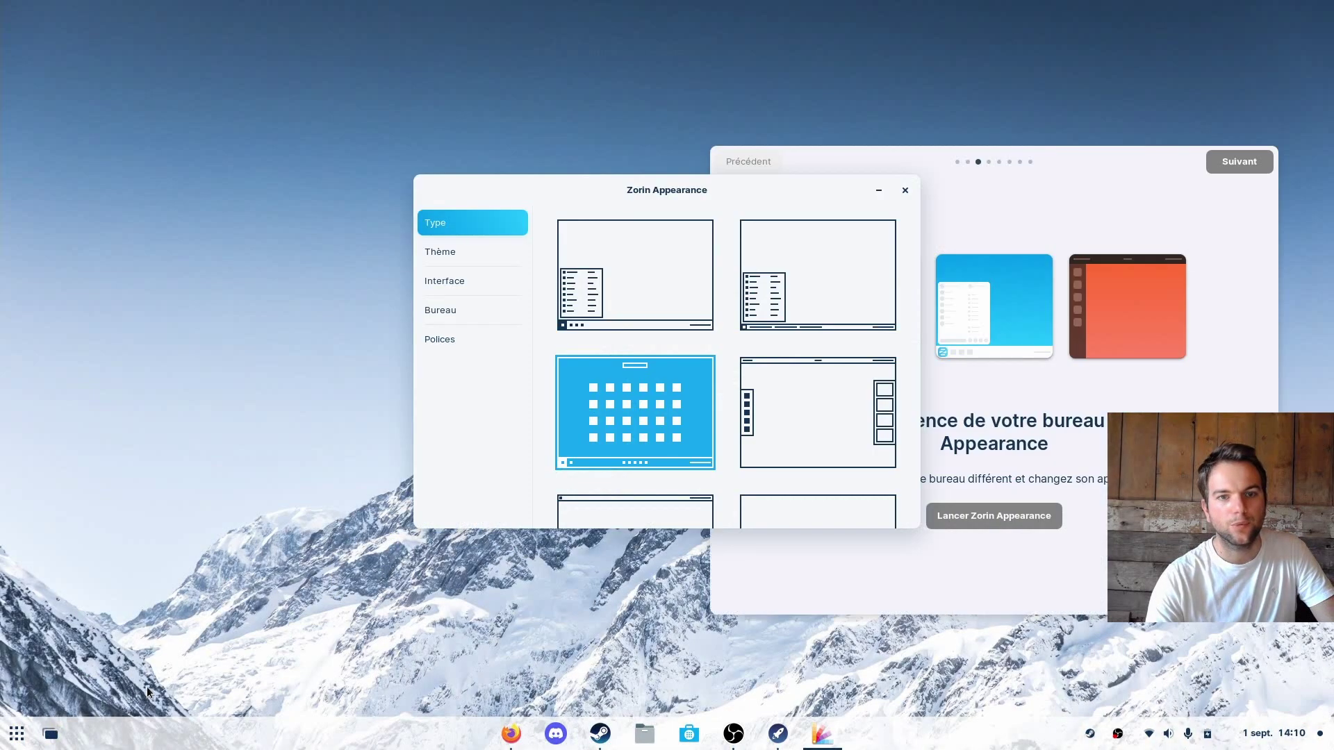
click(629, 311)
click(10, 741)
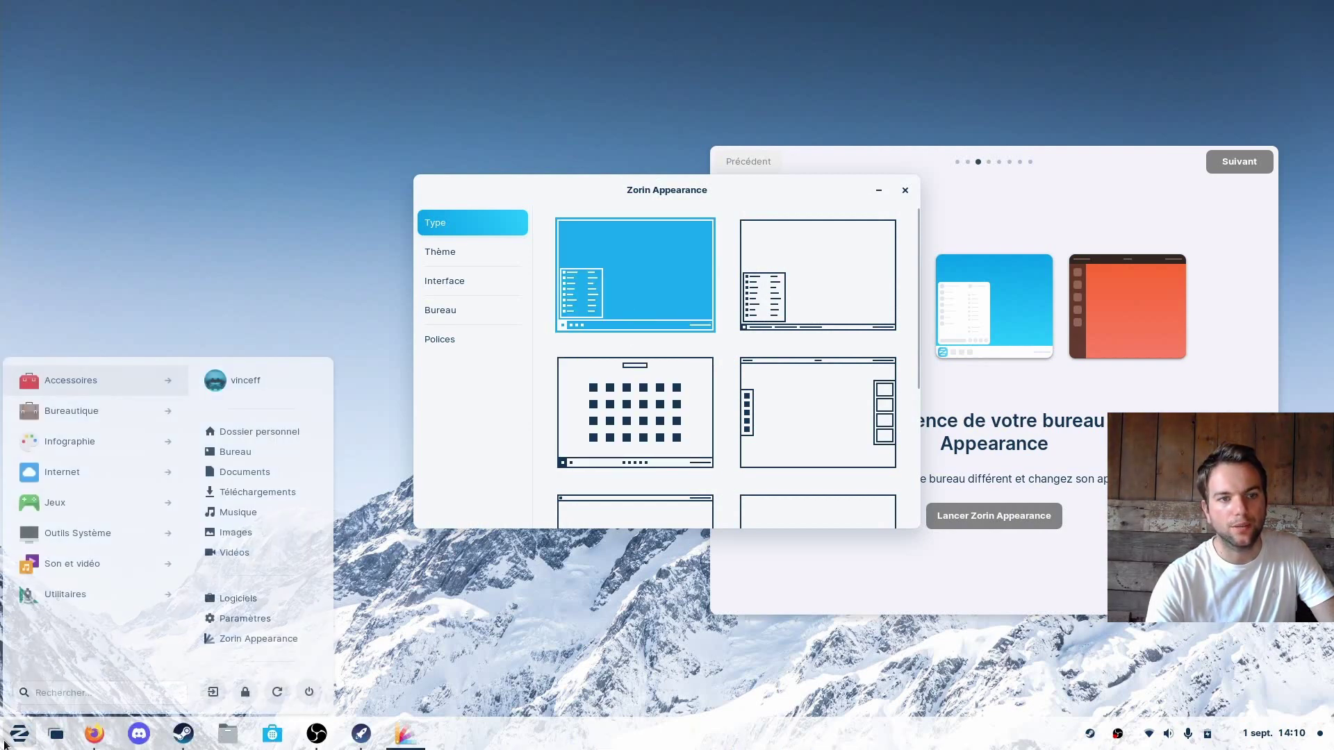
Close the application menu and apply the desktop layout with a centred taskbar and a compact grid menu
click(548, 457)
scroll(600, 416, down, 5)
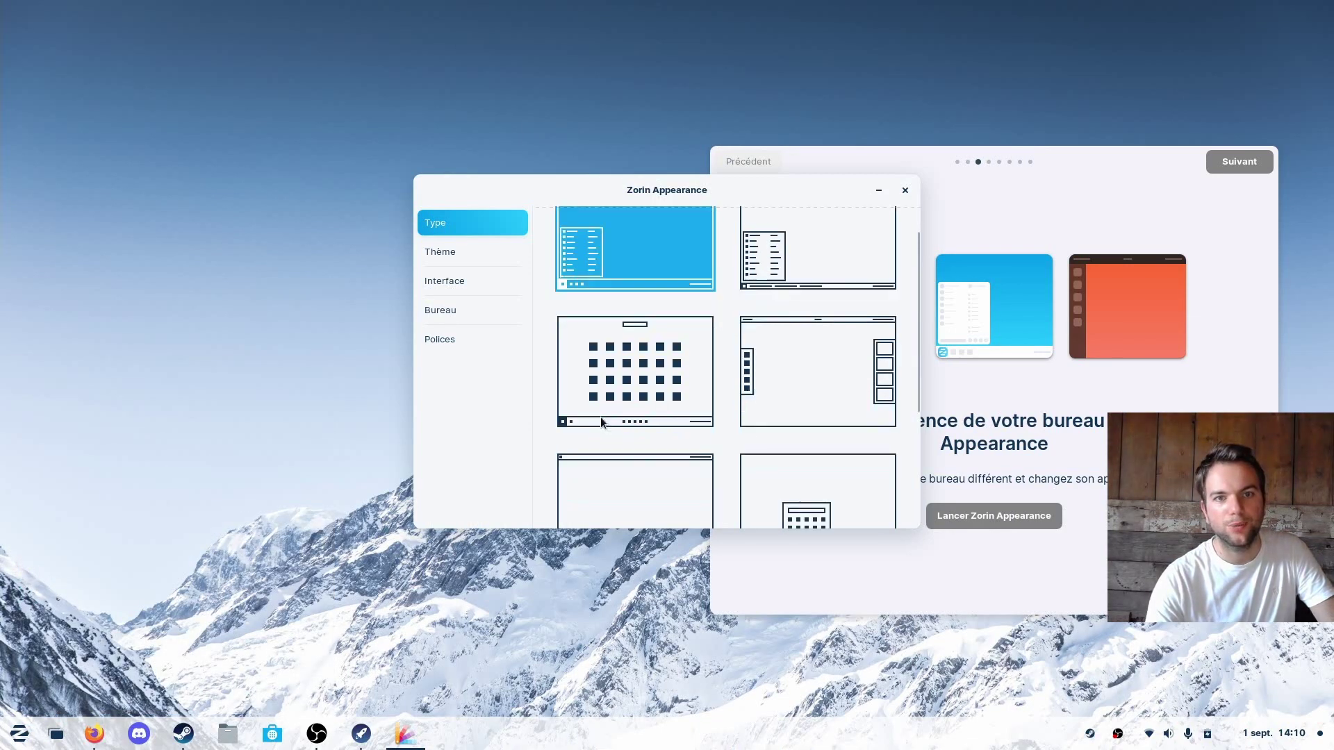
click(878, 317)
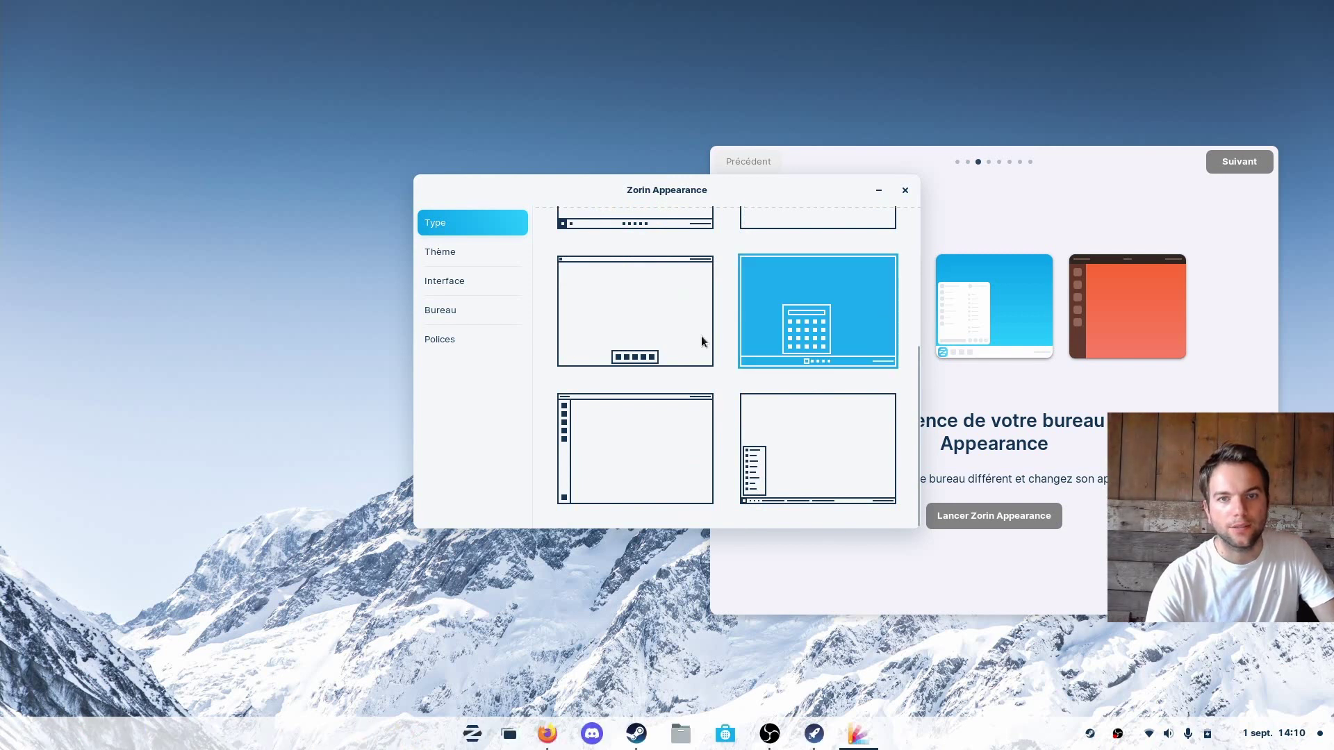
Set the theme background to the automatic light/dark option, and try the green accent before restoring the blue one
click(469, 254)
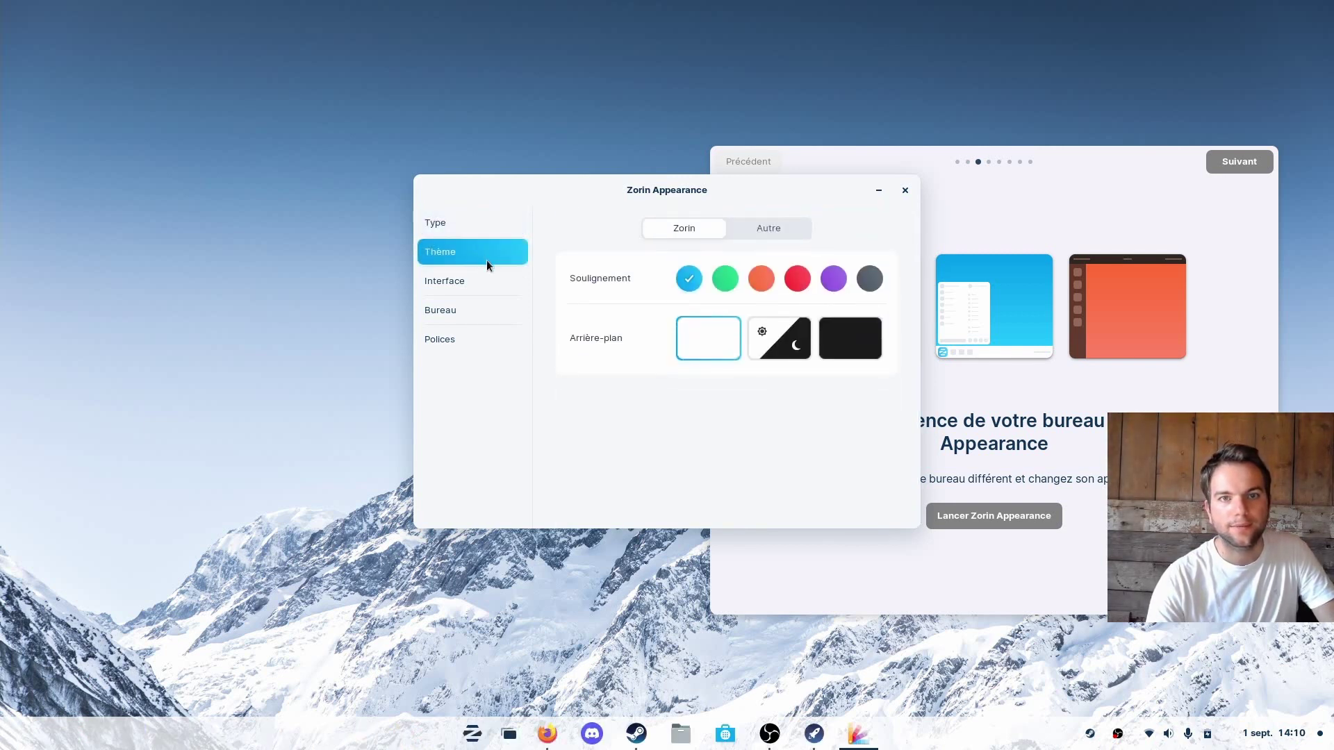
click(771, 350)
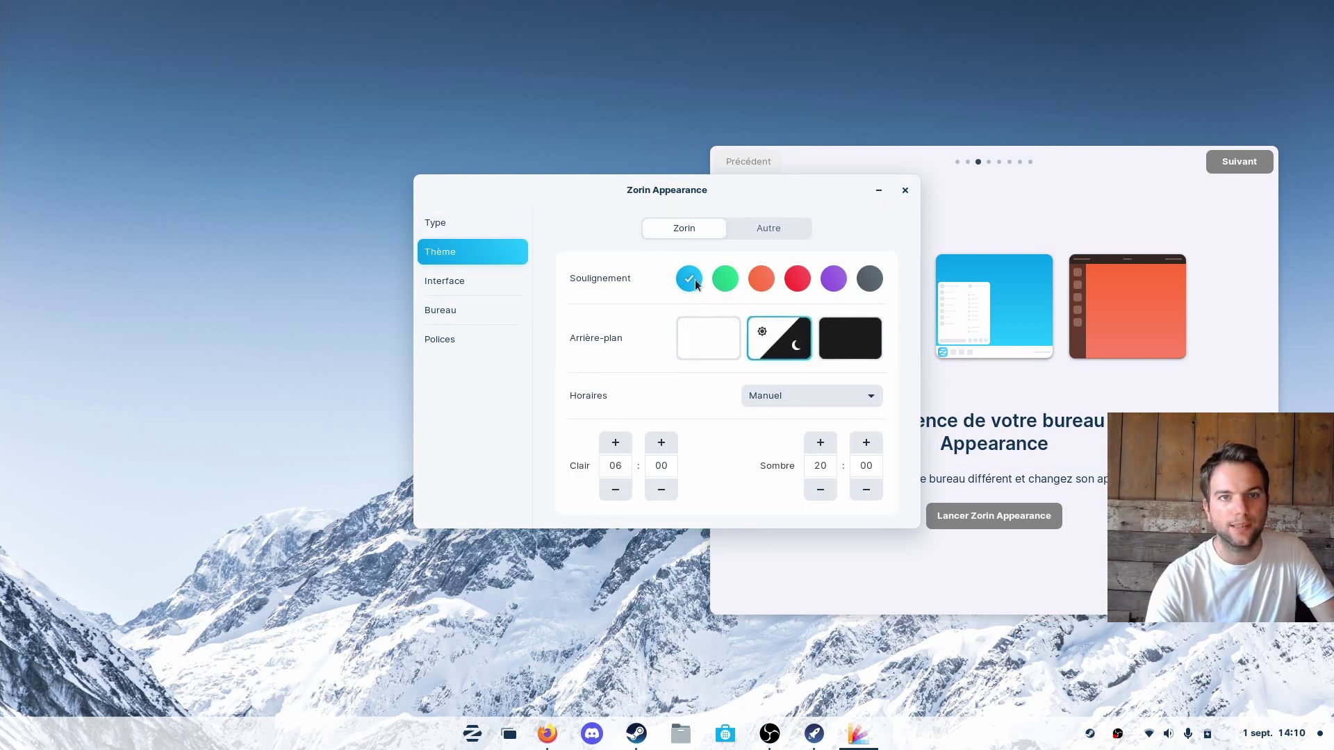
click(725, 279)
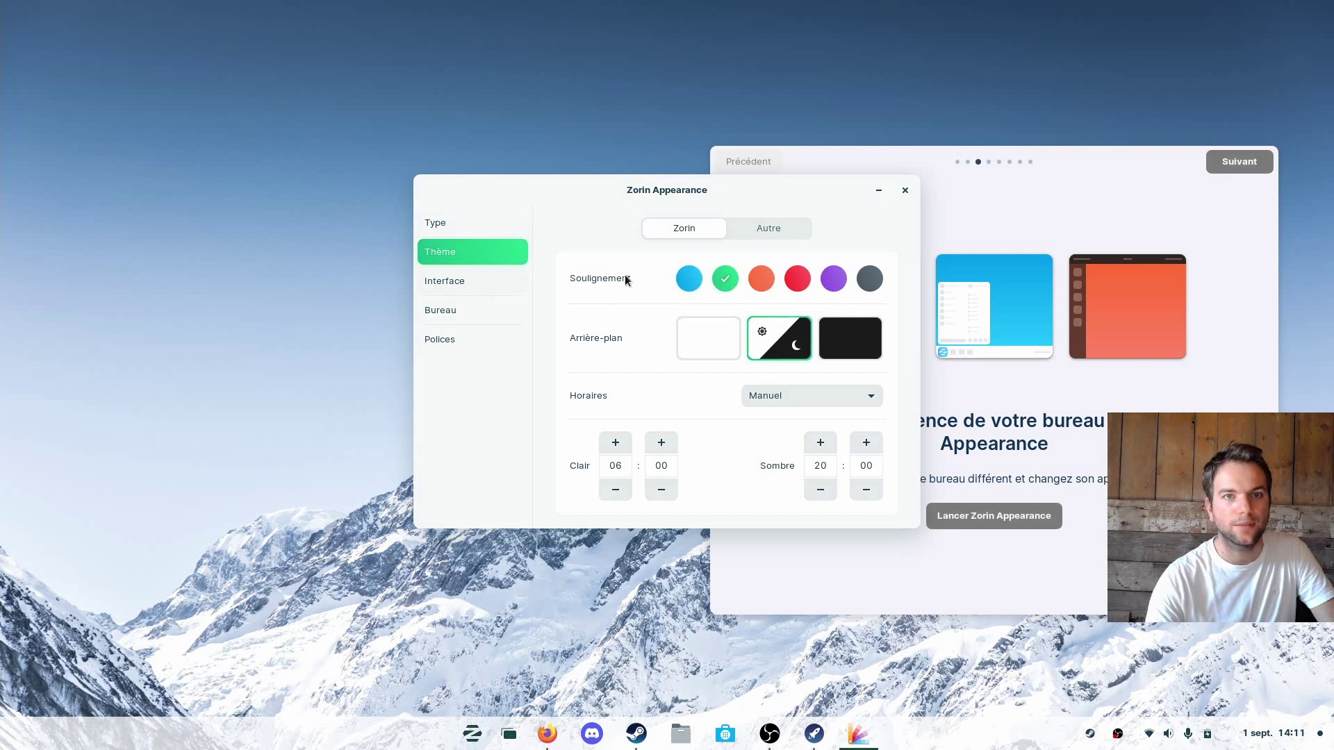
click(689, 279)
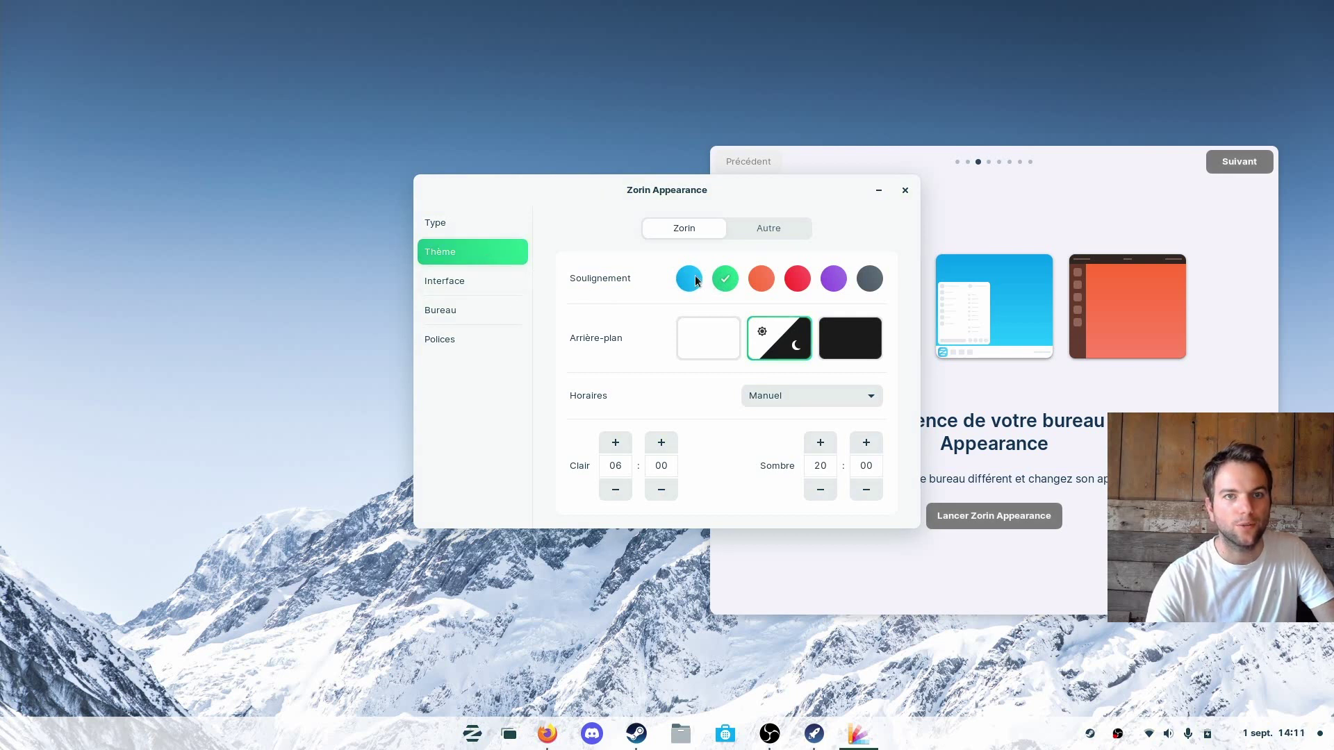
Check the alternative application themes without changing the current one, and return to the Zorin theme settings
click(779, 229)
click(850, 277)
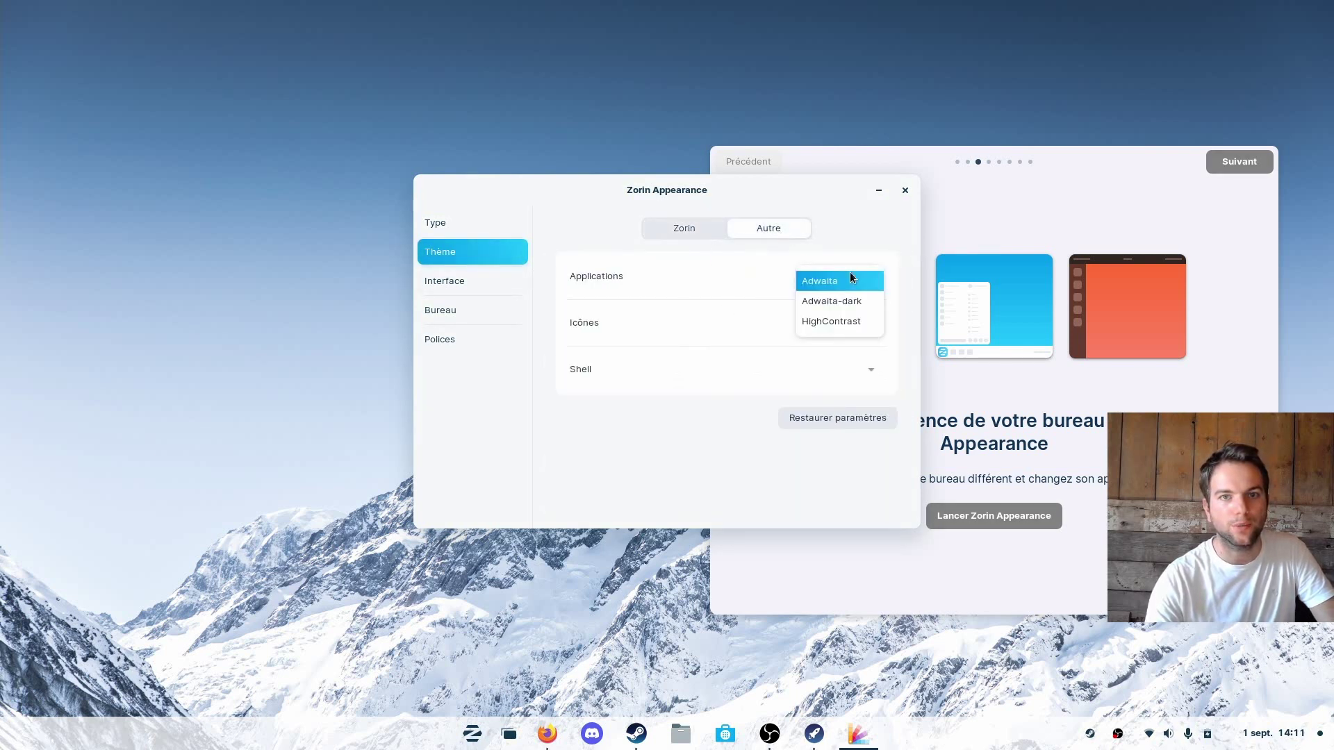
click(727, 314)
click(668, 233)
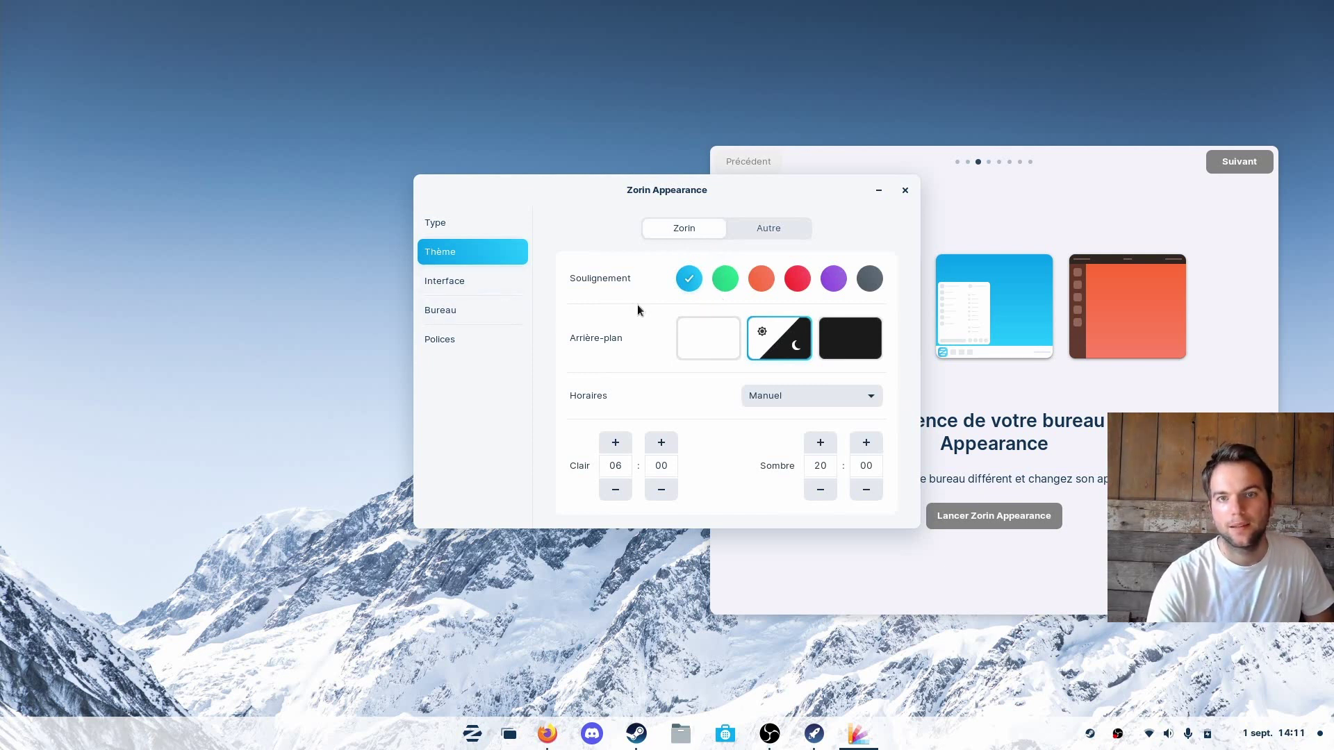
Review the interface options down to the taskbar settings, moving the Zorin Appearance window off the tour window
click(480, 287)
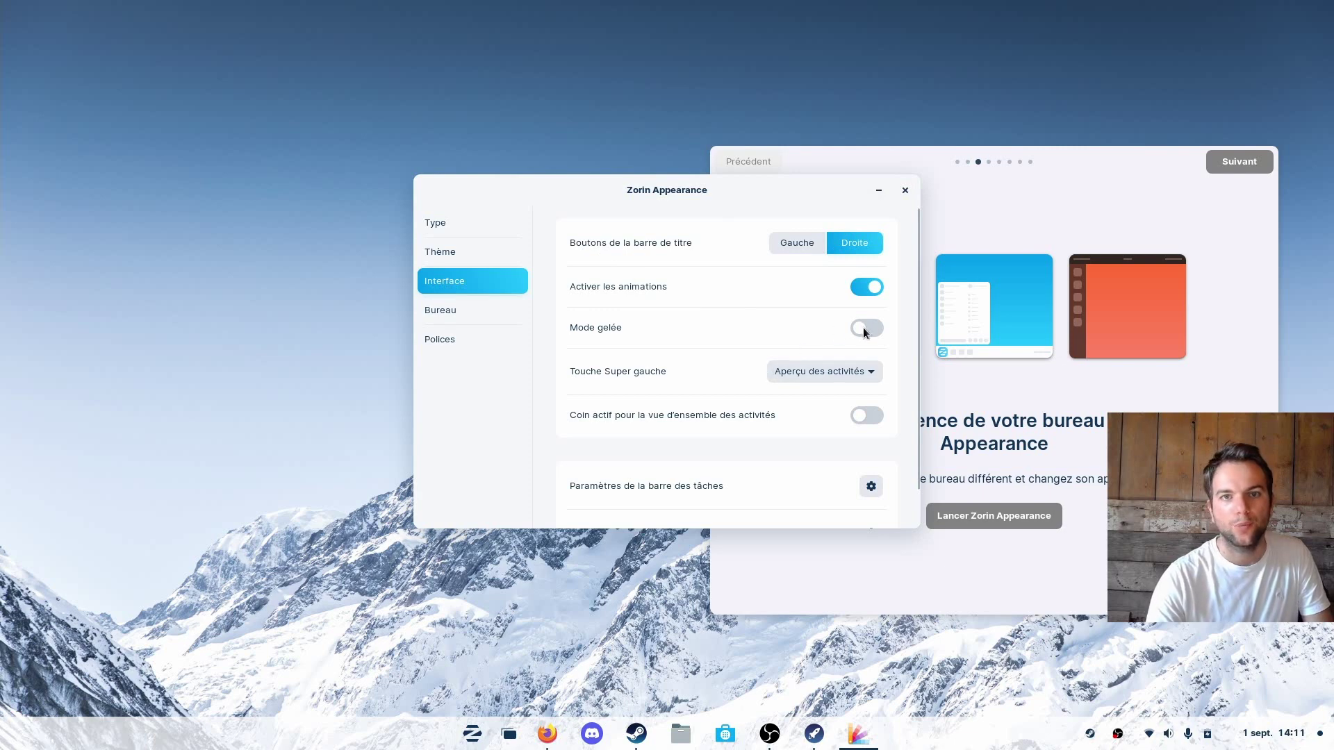
drag(607, 199, 462, 255)
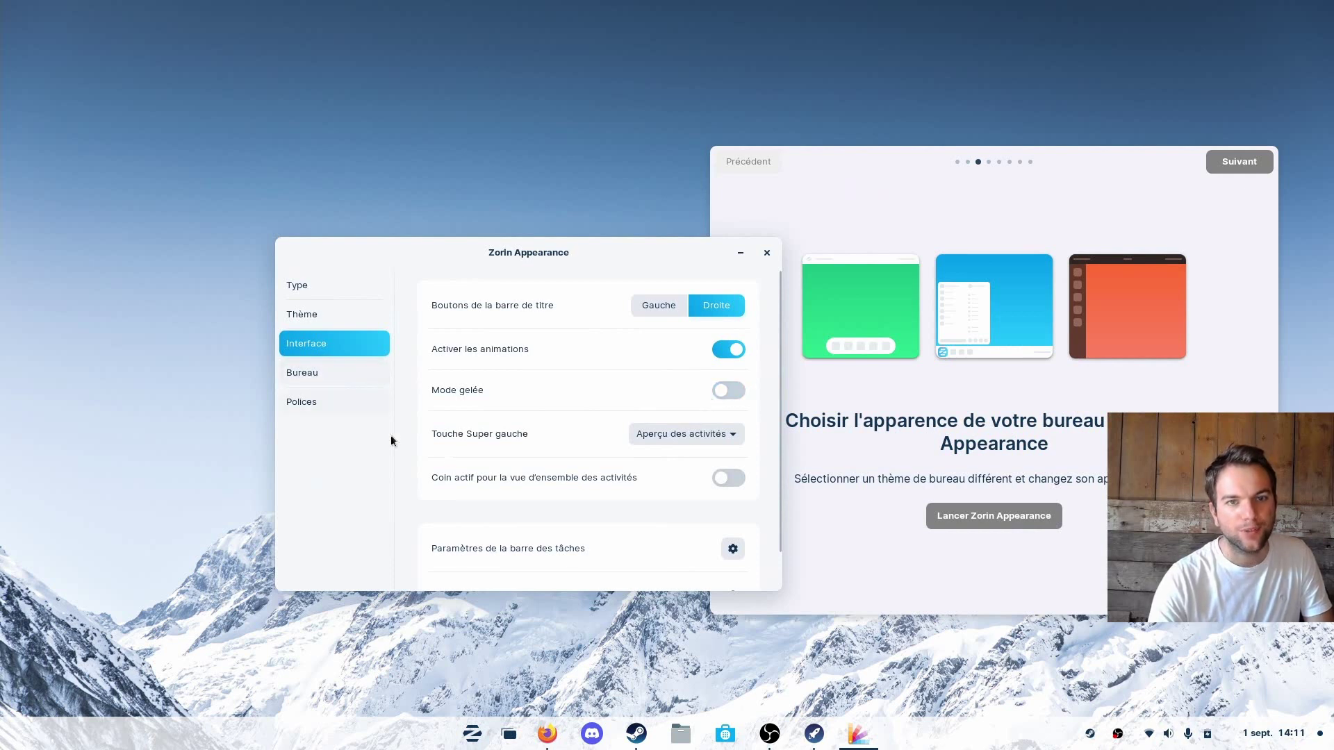
scroll(498, 460, down, 1)
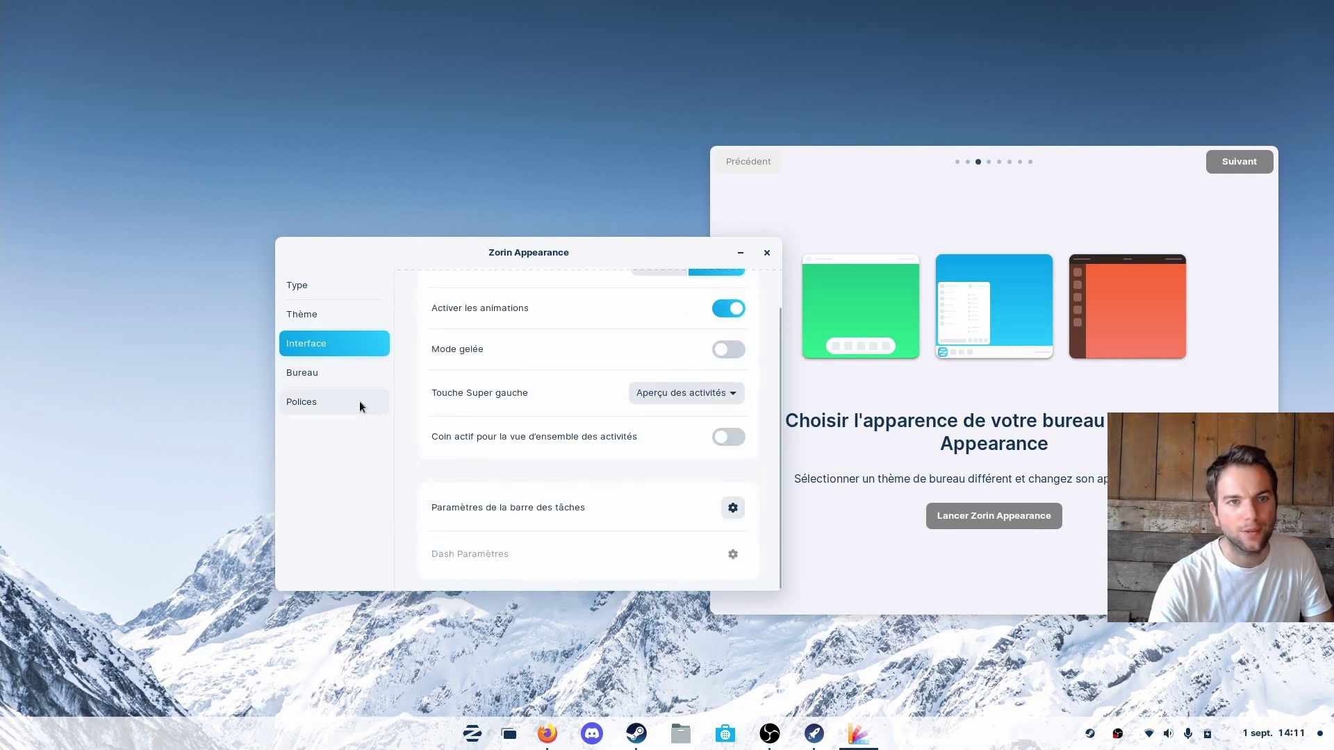
Show the Dossier personnel icon on the desktop through the desktop icon settings
click(331, 382)
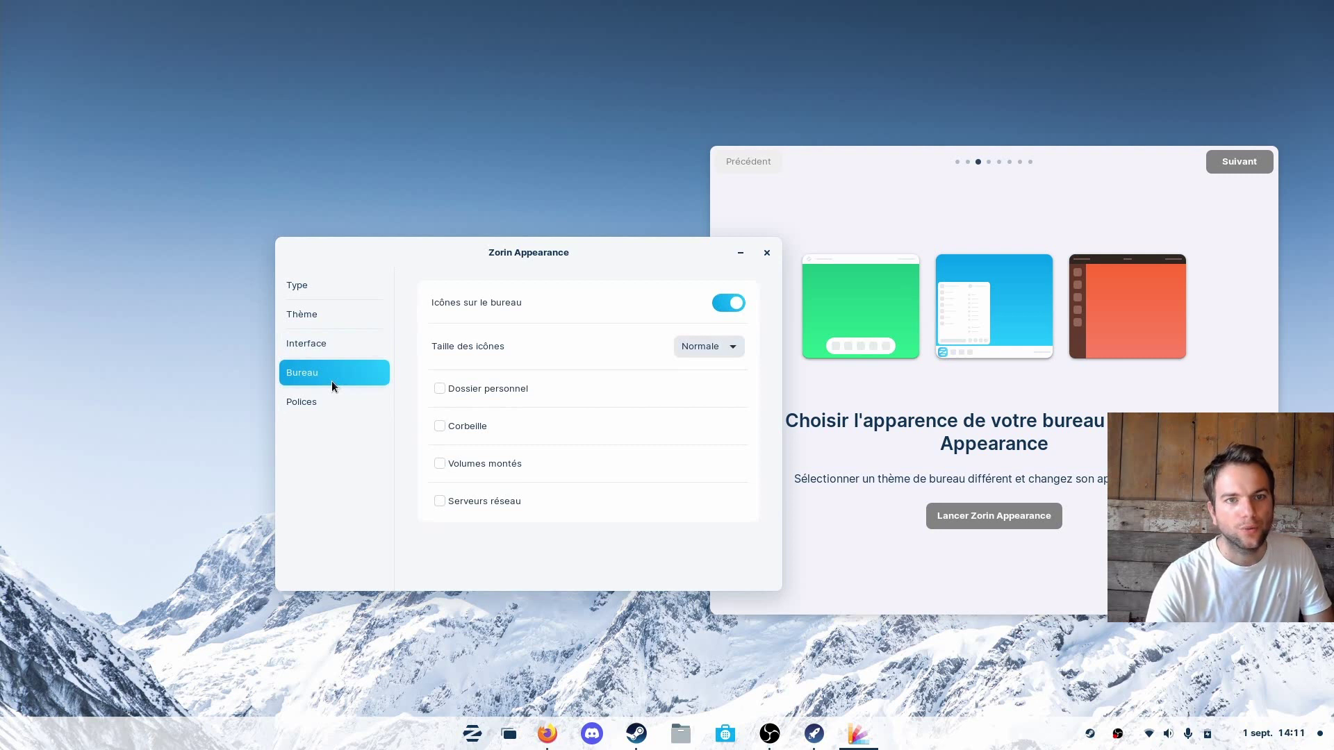
click(458, 393)
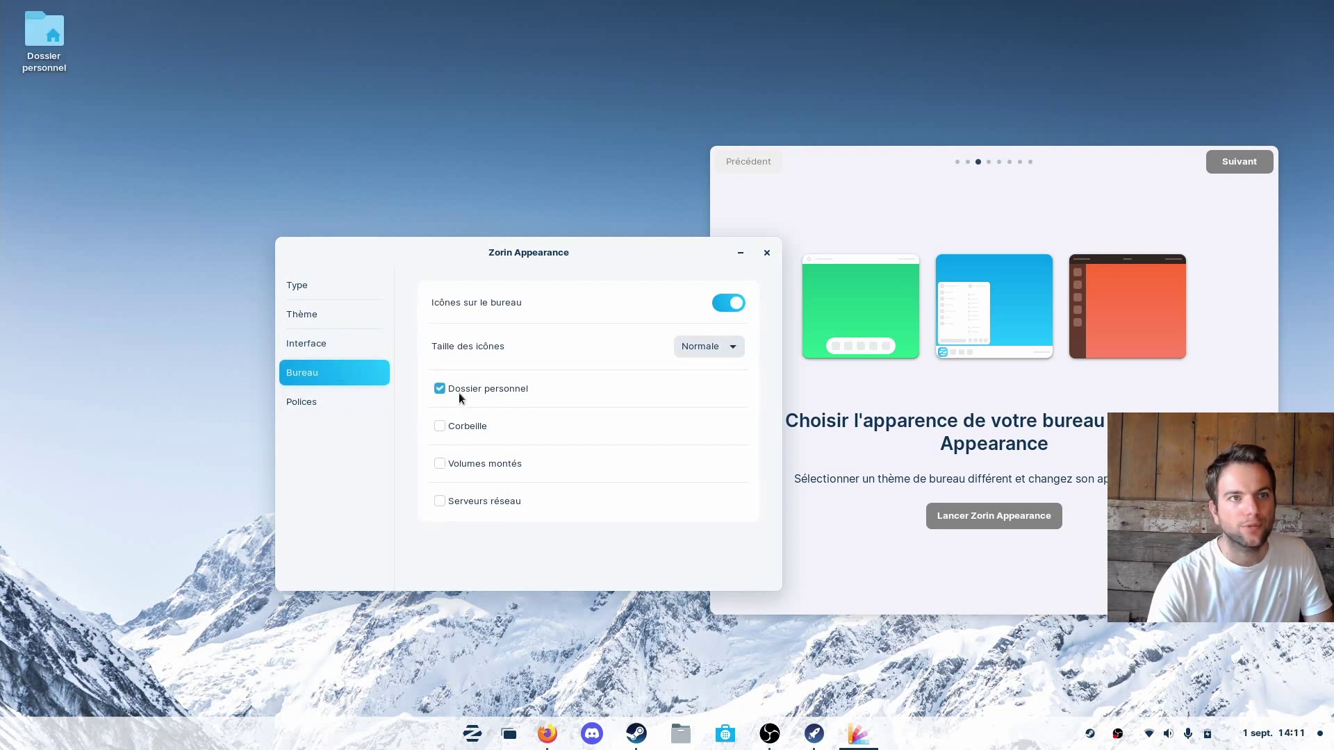
click(458, 393)
click(459, 393)
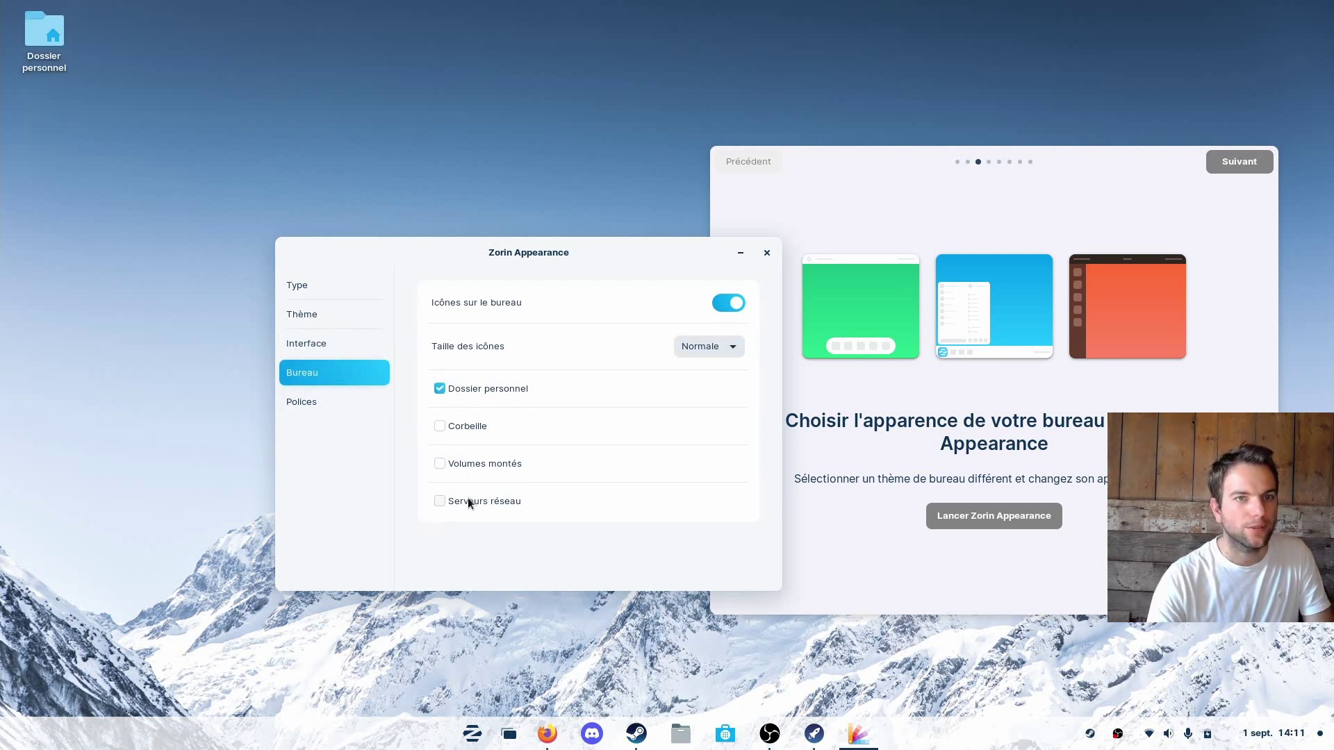
View the font settings and close Zorin Appearance
click(332, 402)
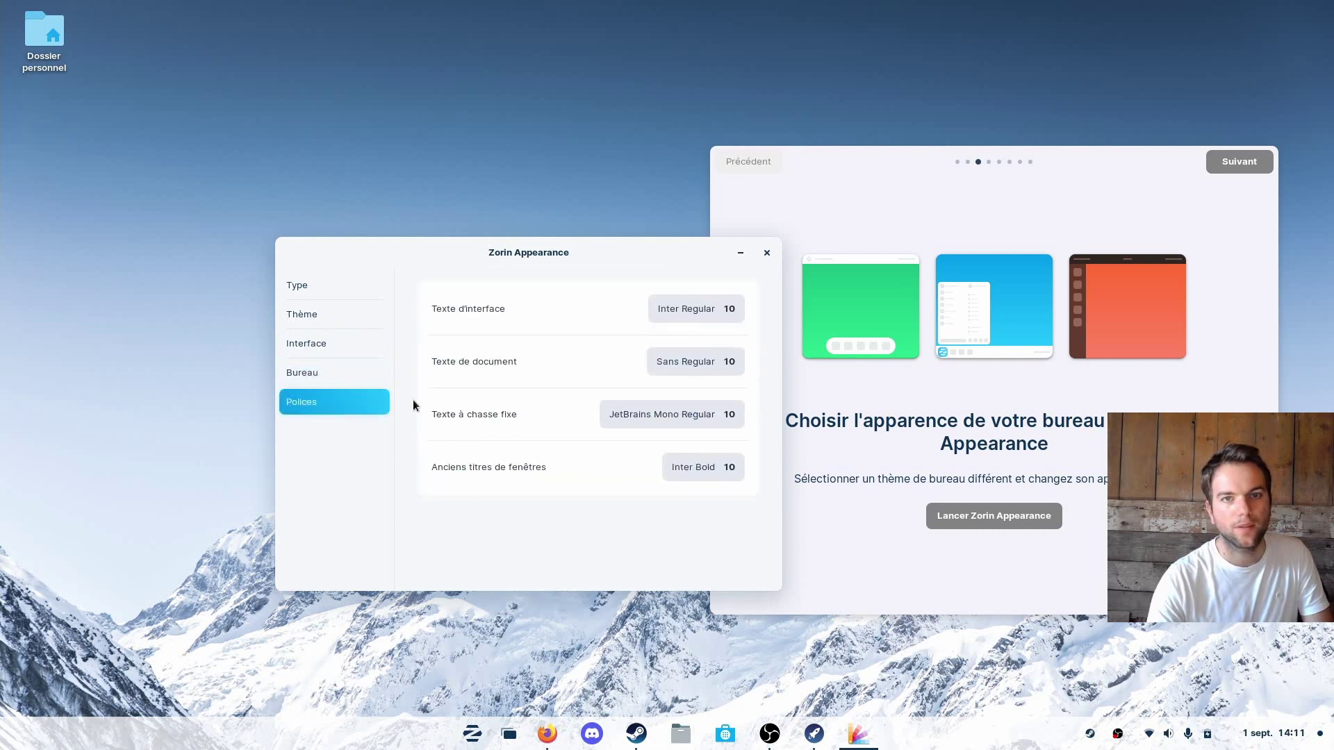
click(766, 253)
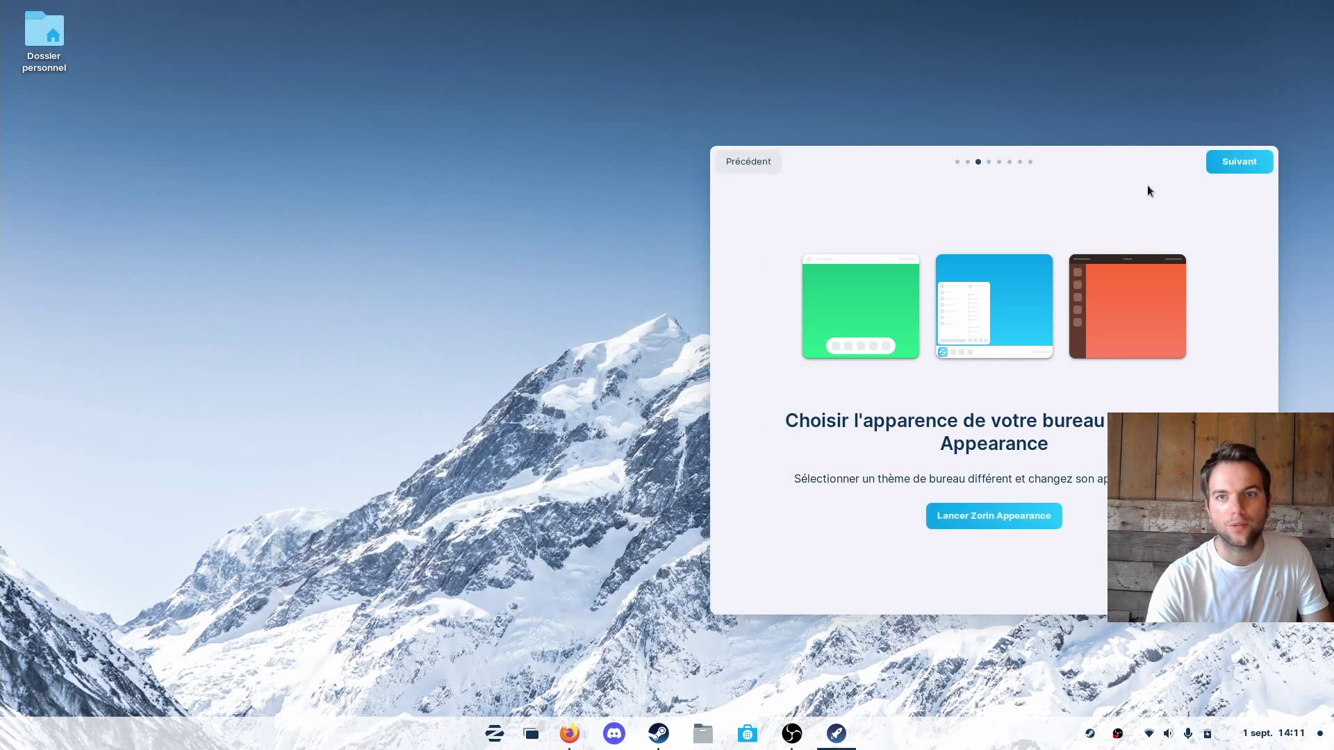
Go through the remaining pages of the Zorin OS tour, from online accounts to the final page, and close it
click(1221, 169)
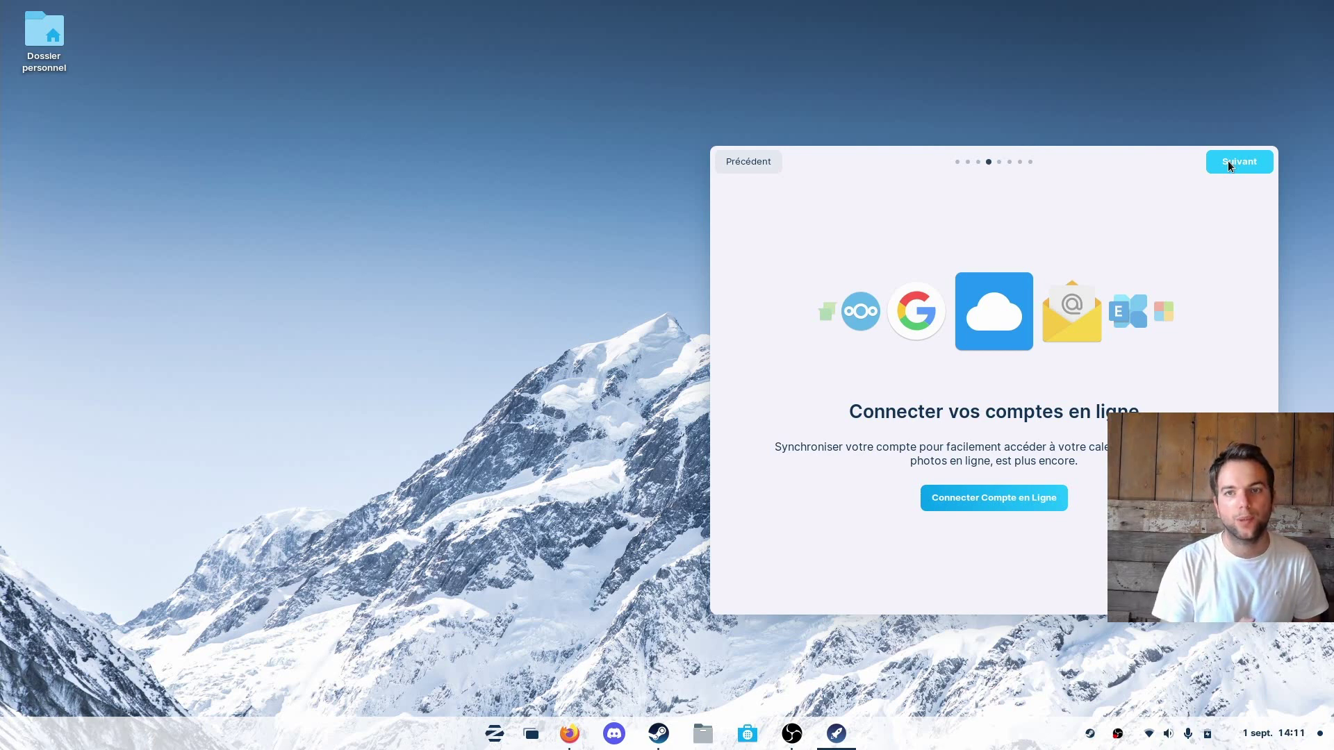
click(1247, 161)
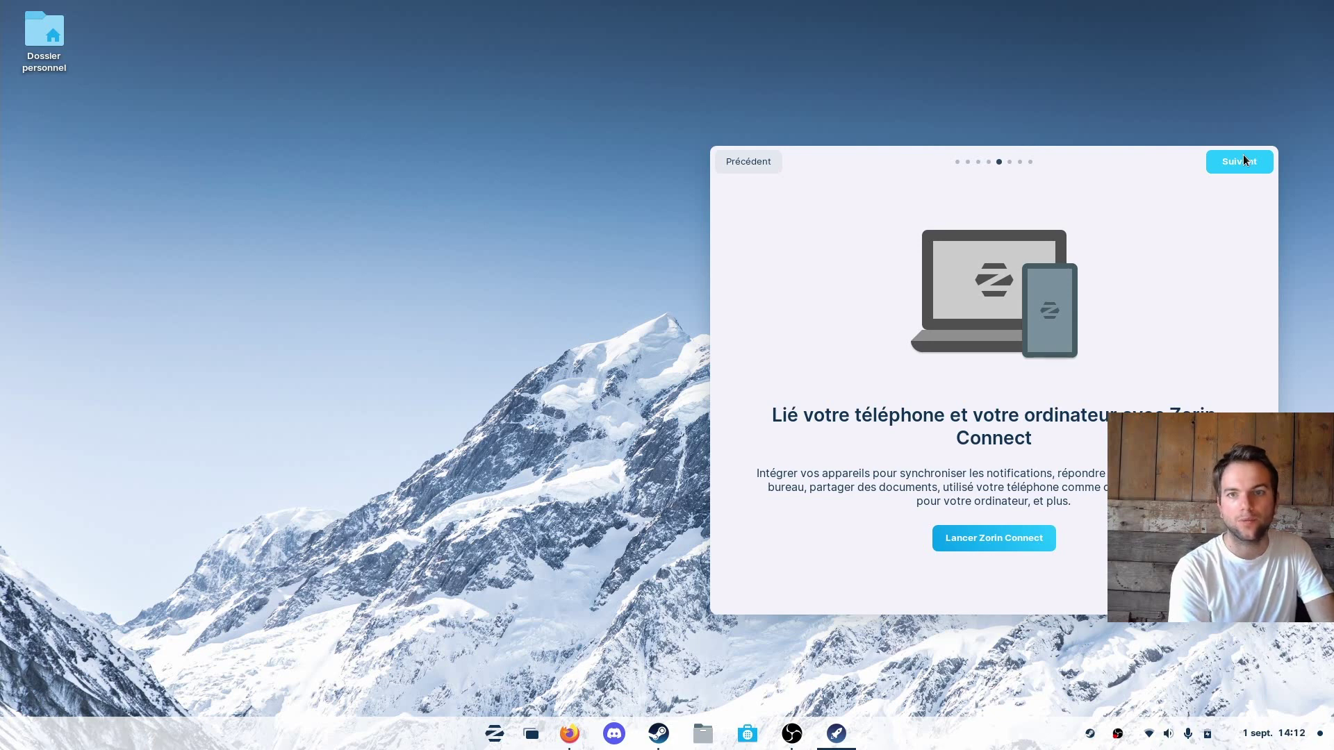
click(1255, 162)
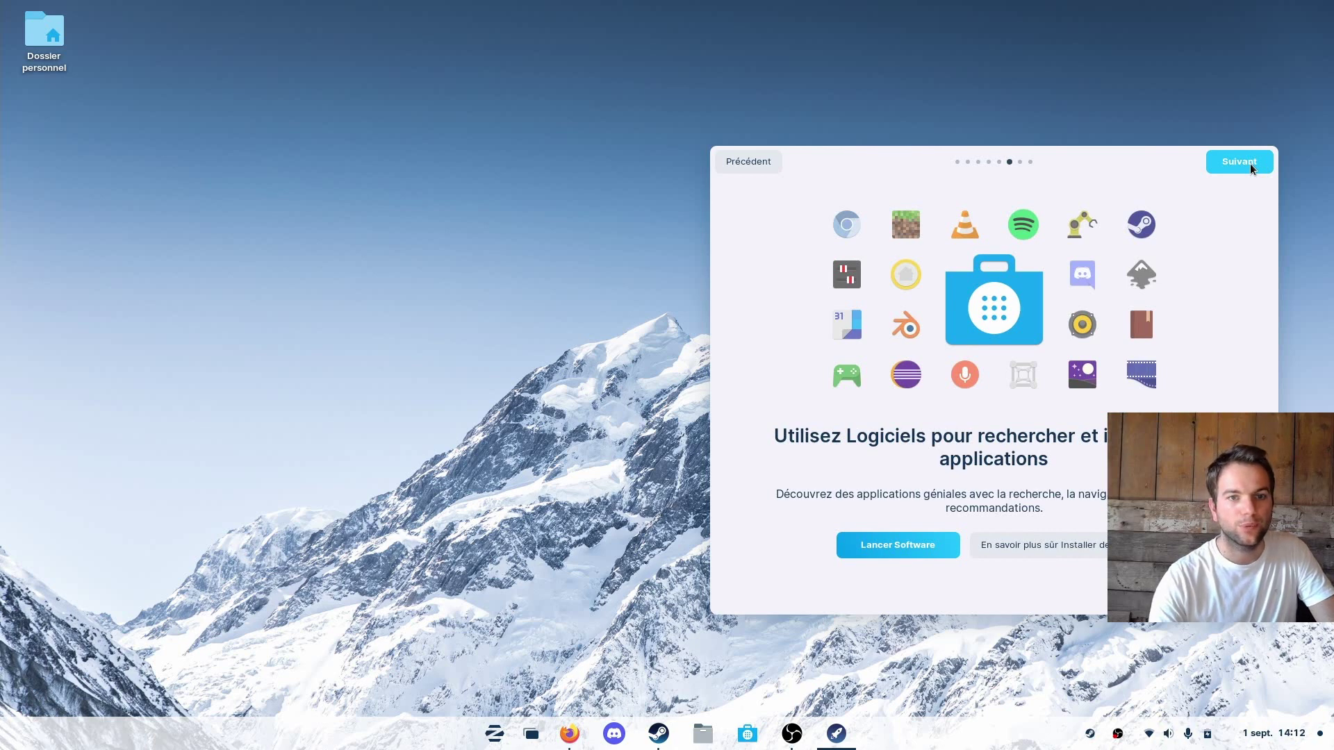
click(1249, 164)
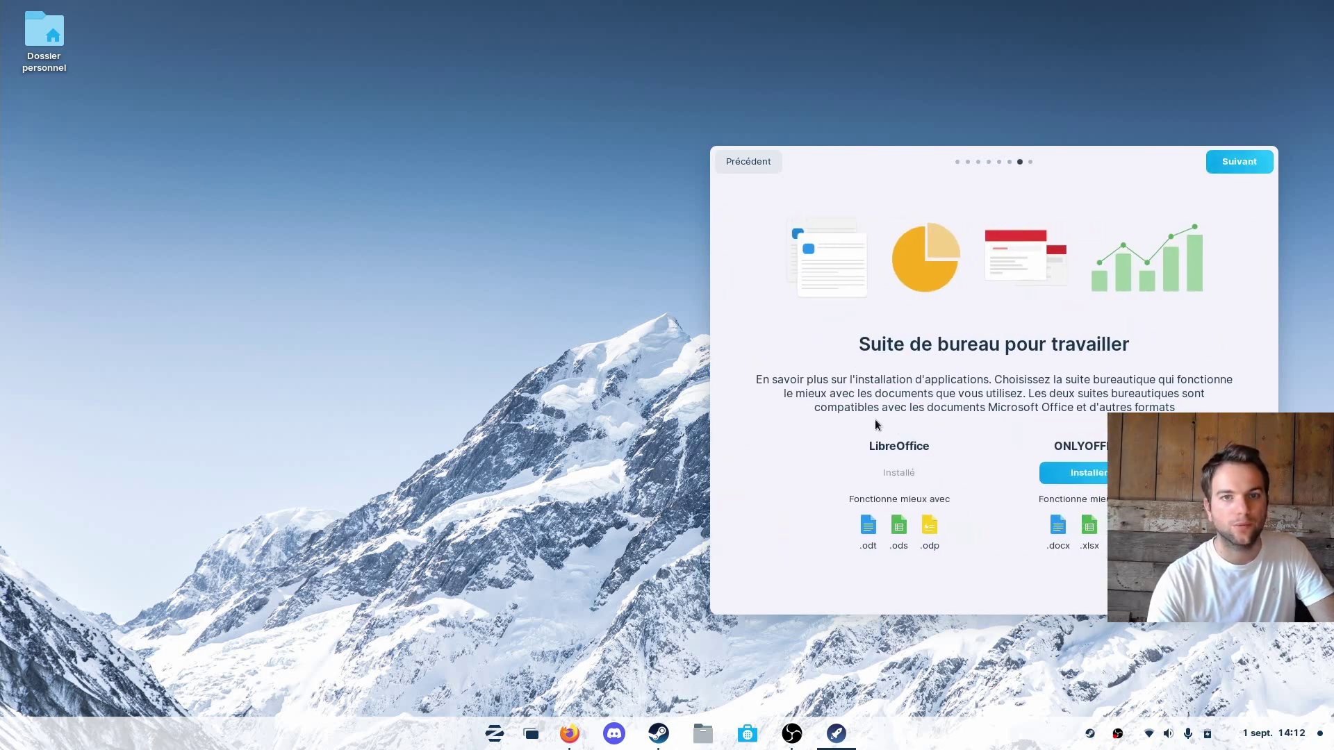
click(1233, 161)
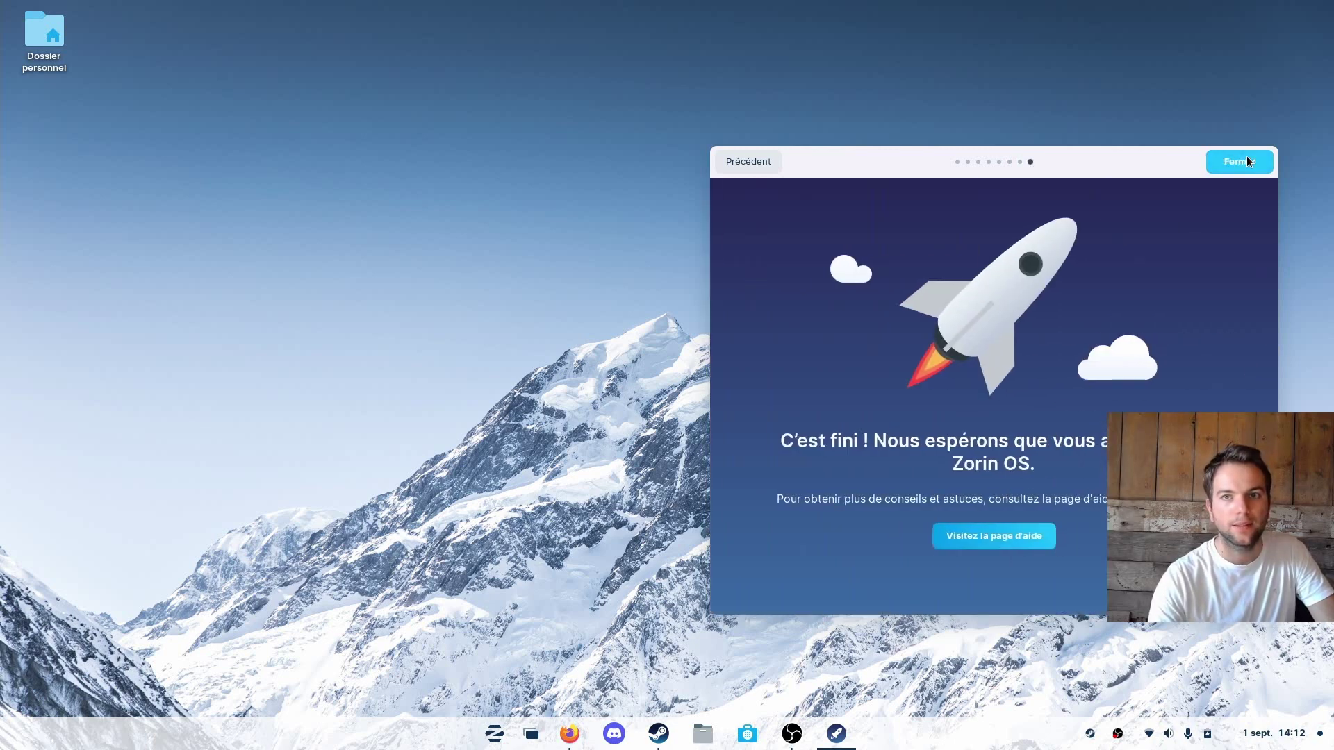
click(1244, 159)
Open the desktop background settings, and try the time-based mountain wallpaper and the one with orange, turquoise and purple waves
right_click(938, 297)
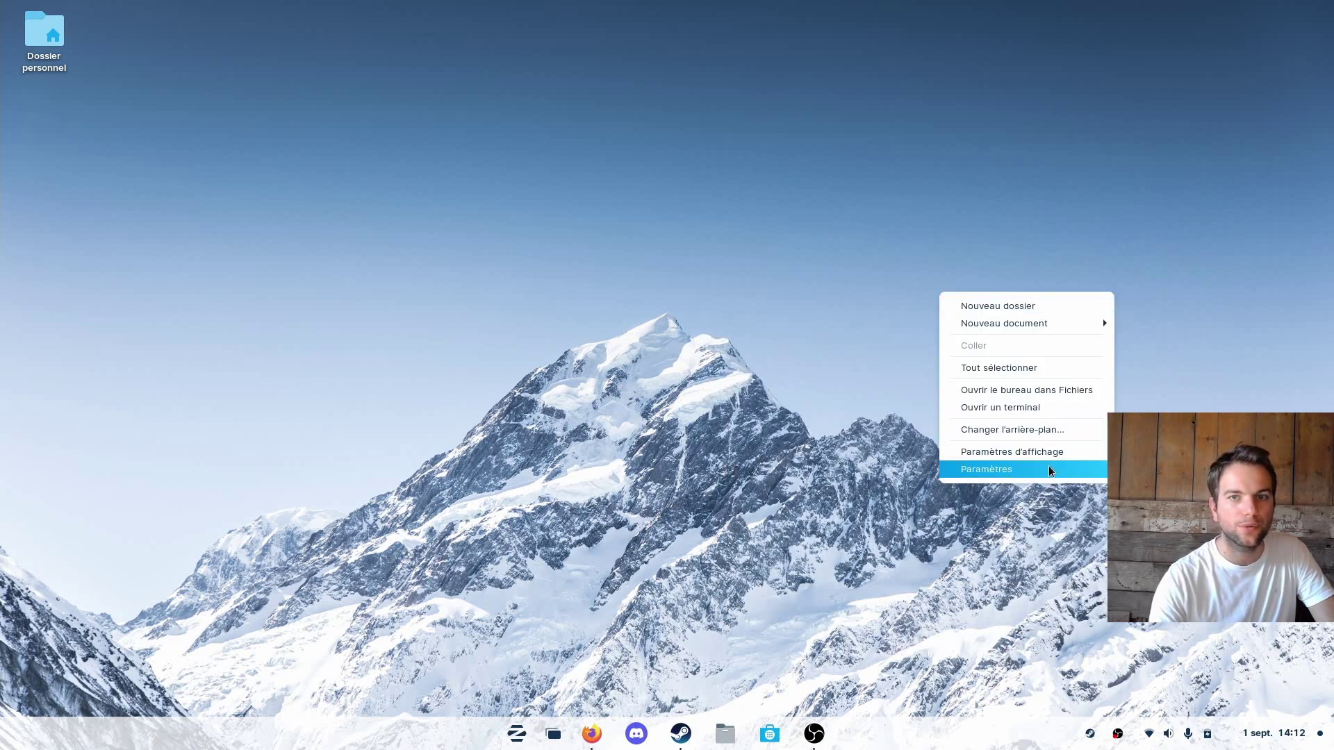
click(1007, 433)
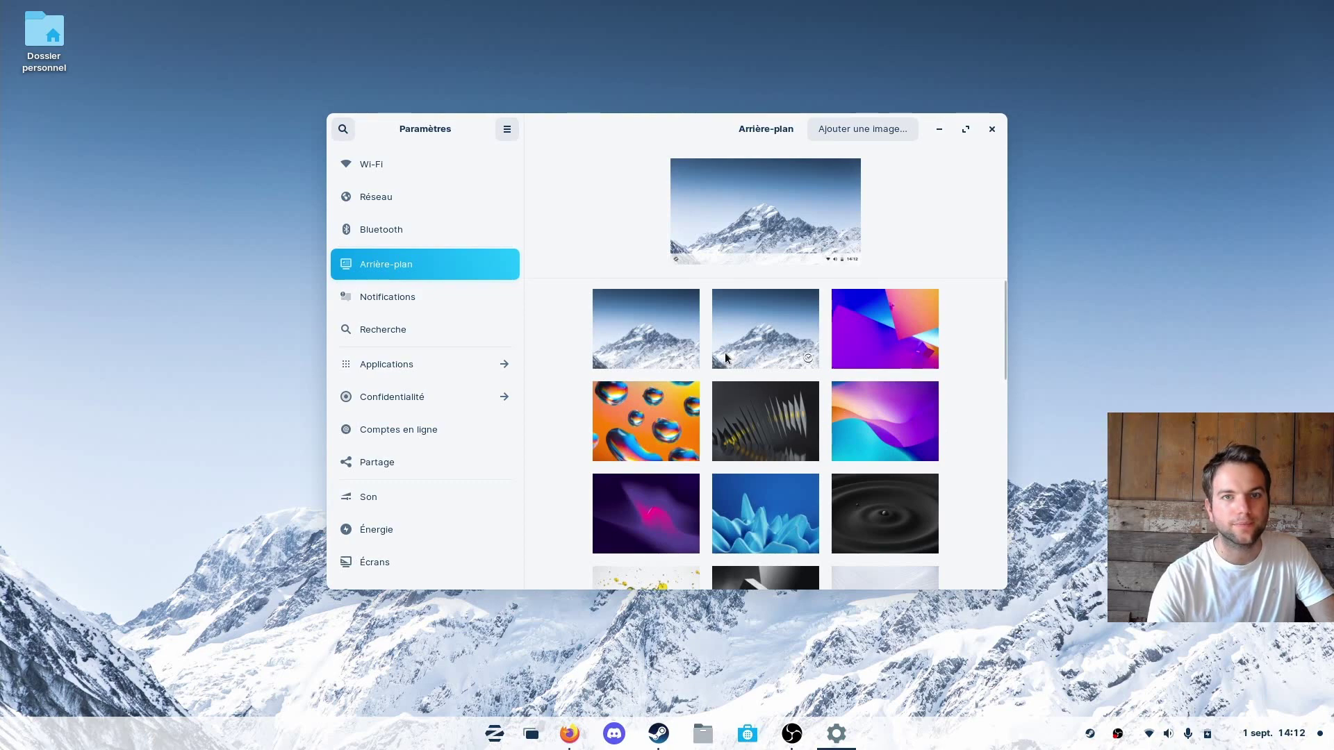
click(723, 352)
scroll(771, 368, down, 1)
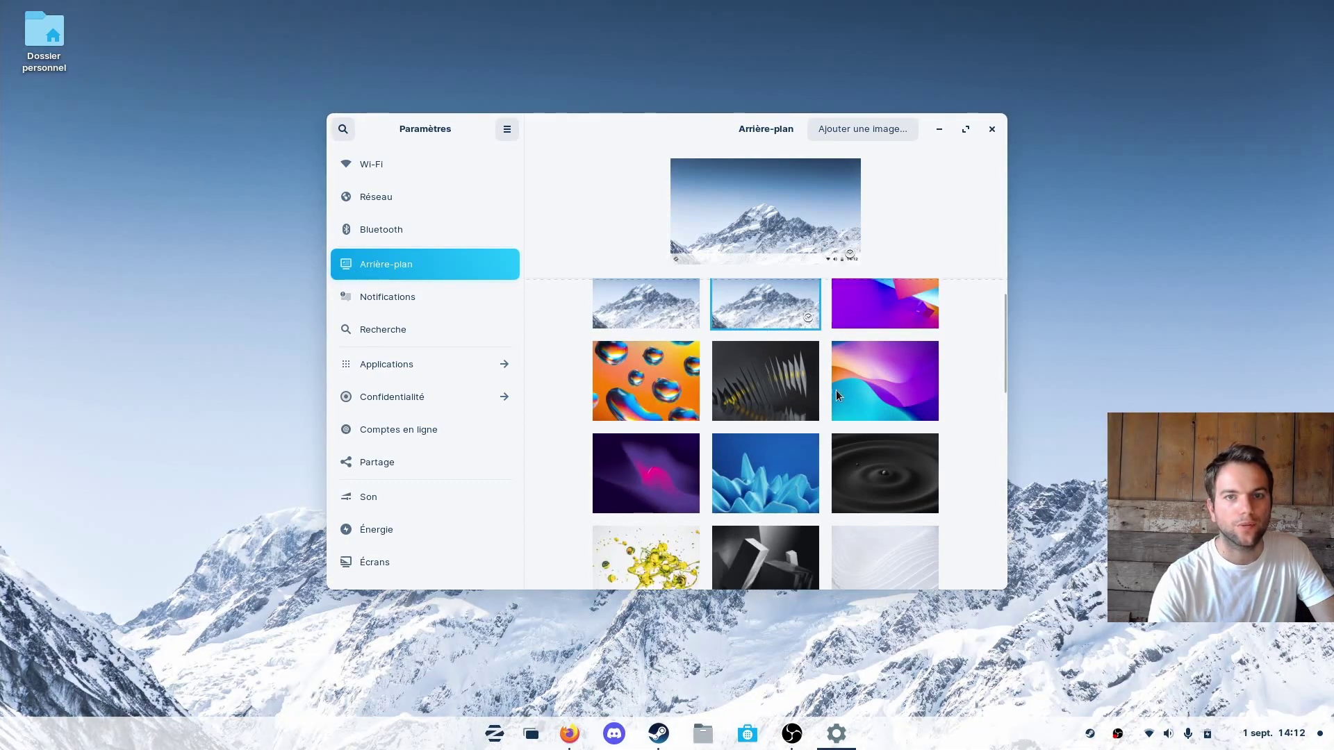
click(853, 401)
scroll(852, 402, down, 5)
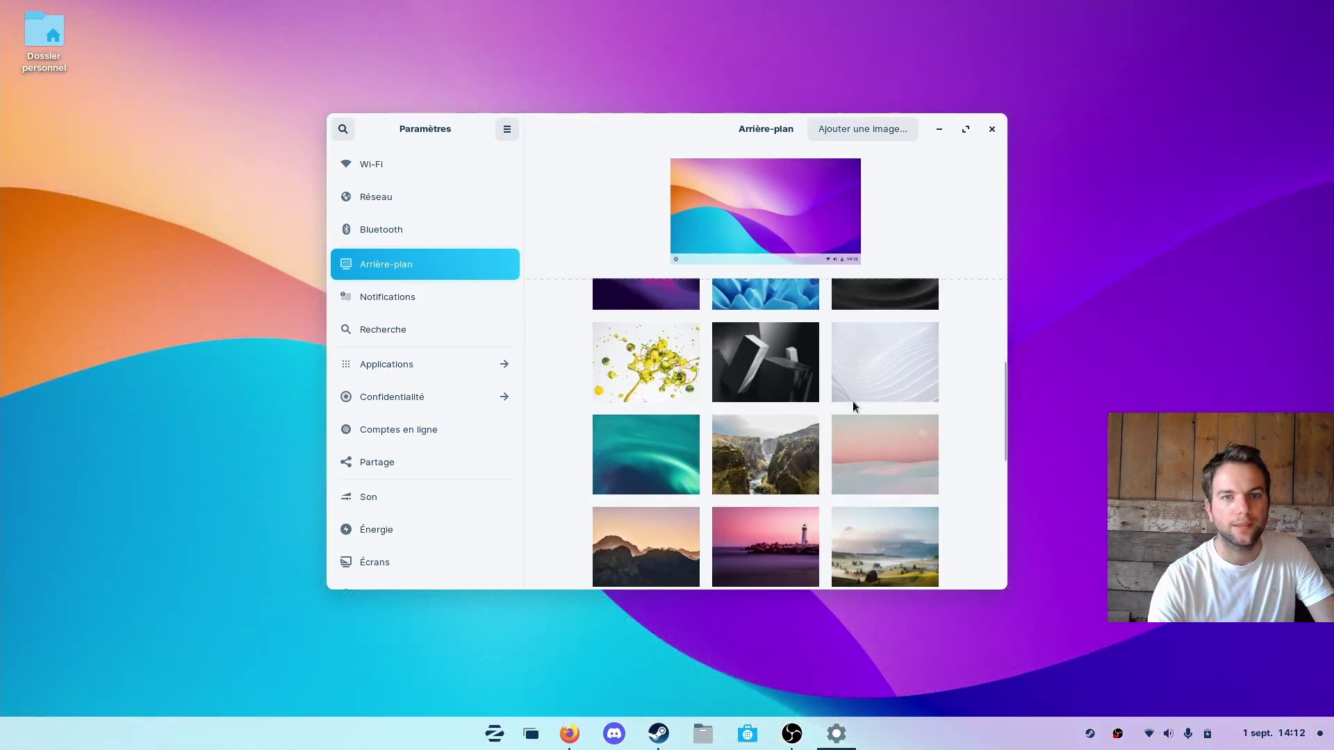
Try the white line pattern, pink dunes and misty green valley wallpapers on the desktop
click(864, 386)
click(855, 450)
scroll(857, 451, down, 1)
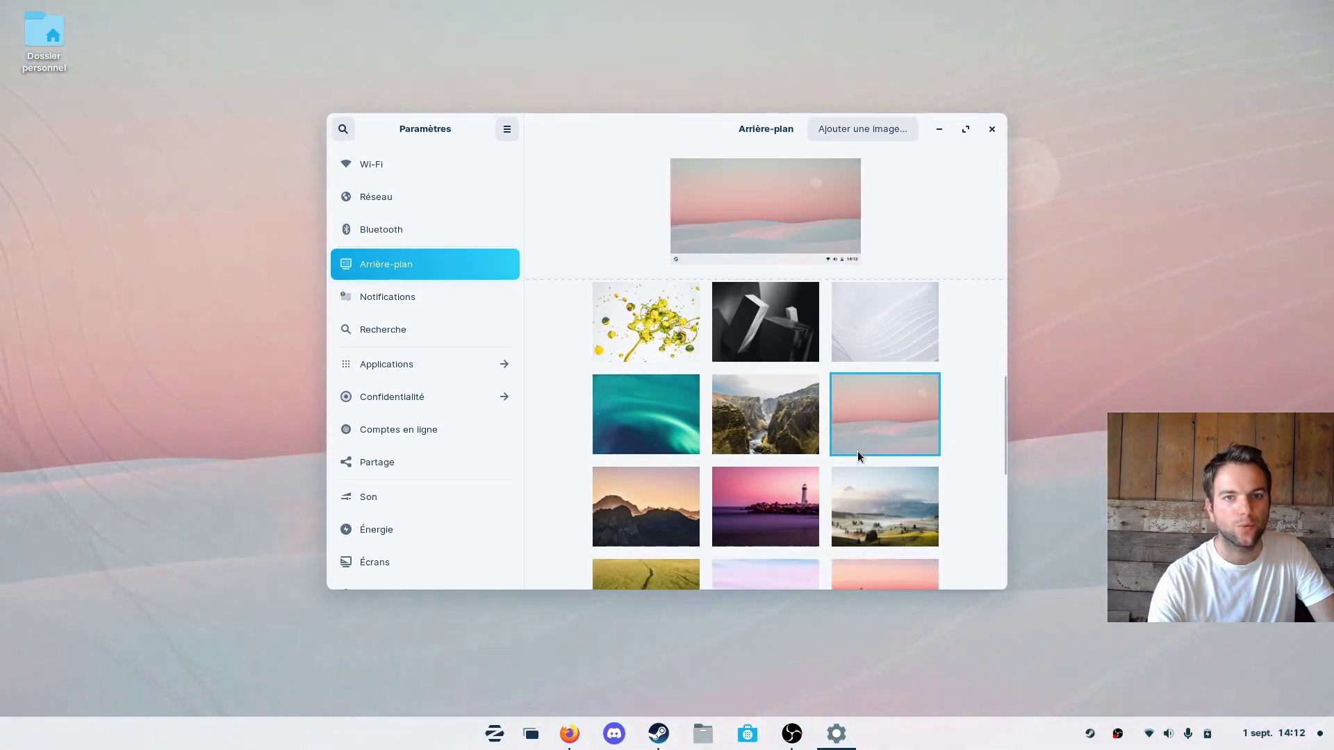
scroll(857, 451, down, 1)
click(857, 451)
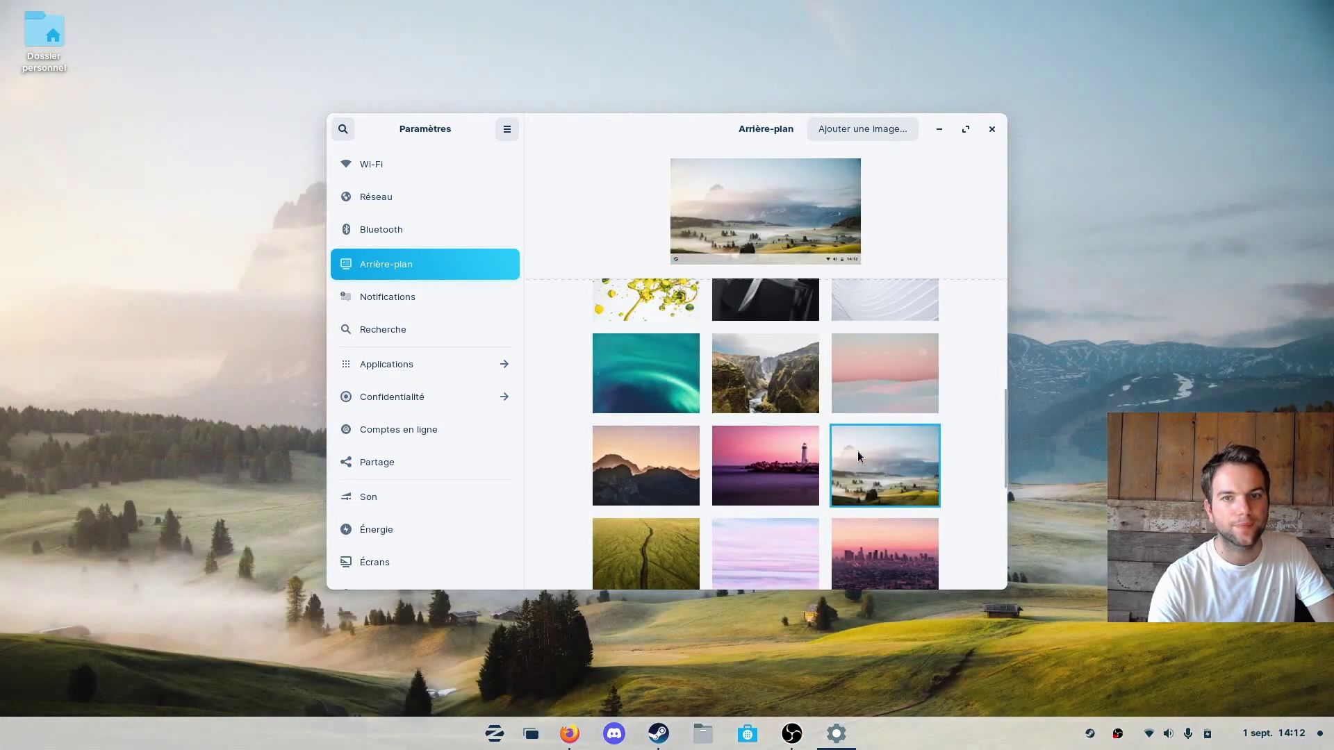
Look through the wallpapers to the end of the collection, and try the pastel streaks and the pink lighthouse scene
scroll(857, 452, down, 7)
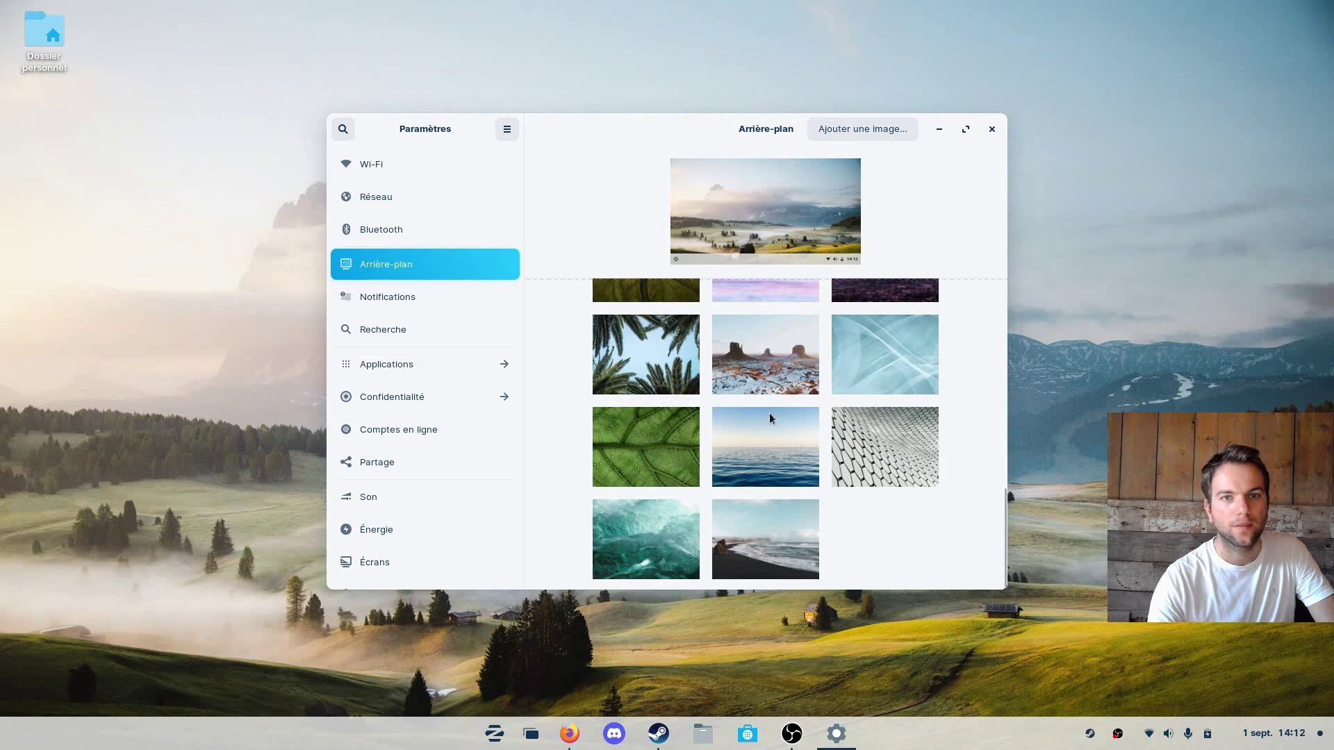
scroll(765, 376, up, 1)
click(783, 329)
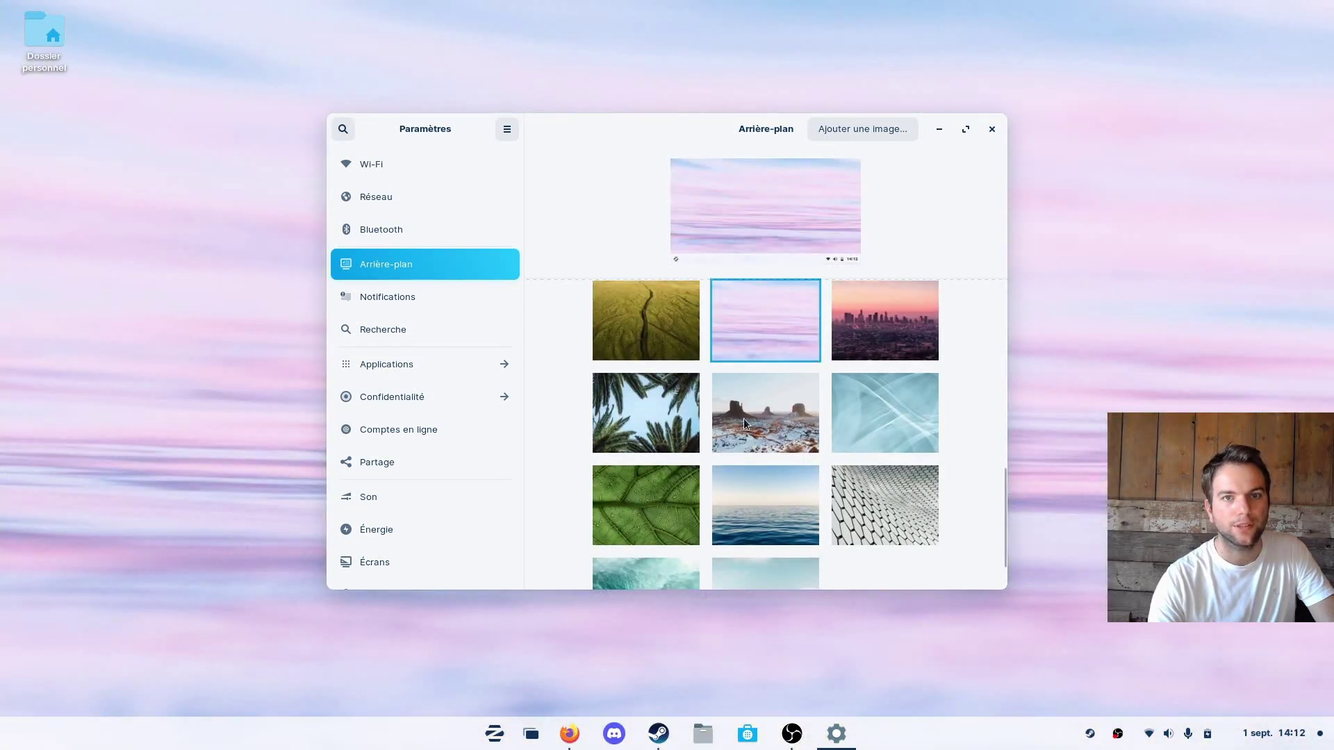
scroll(744, 418, up, 2)
click(791, 375)
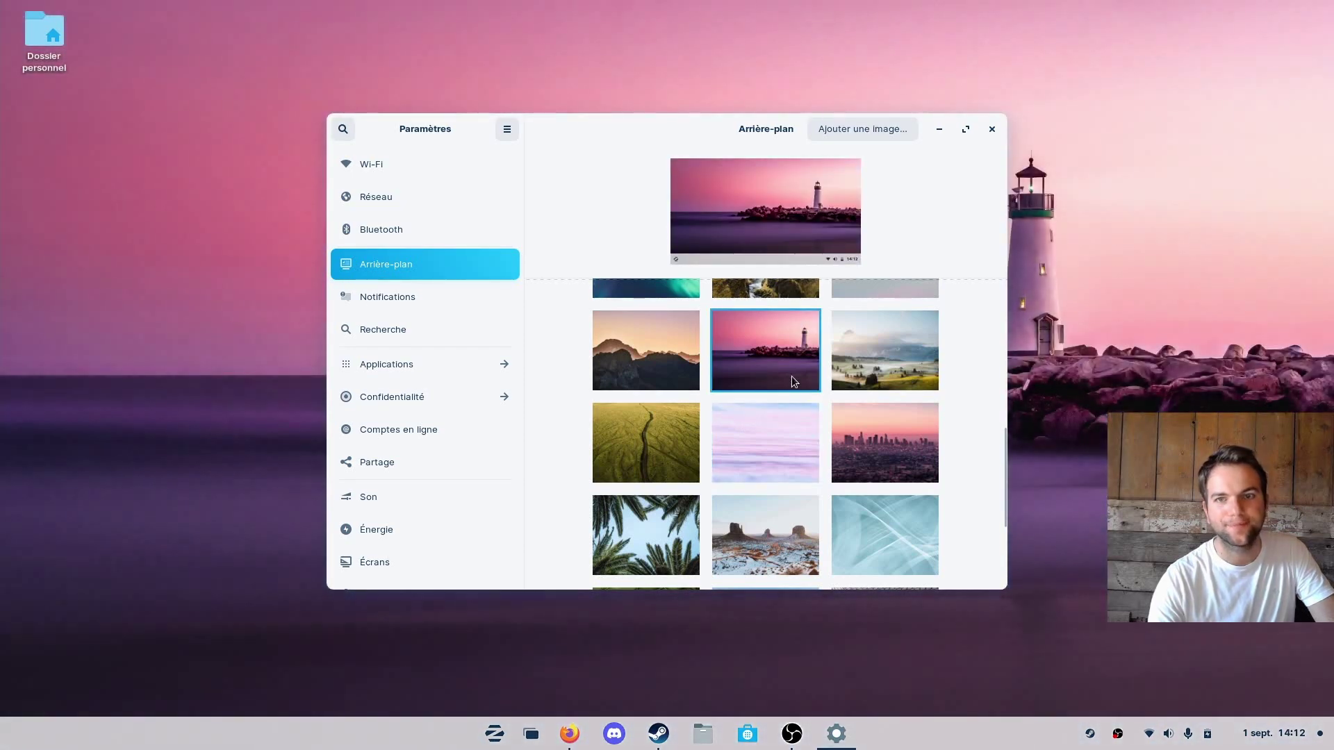
Set the green northern lights image as the desktop wallpaper and close the settings
scroll(791, 376, up, 2)
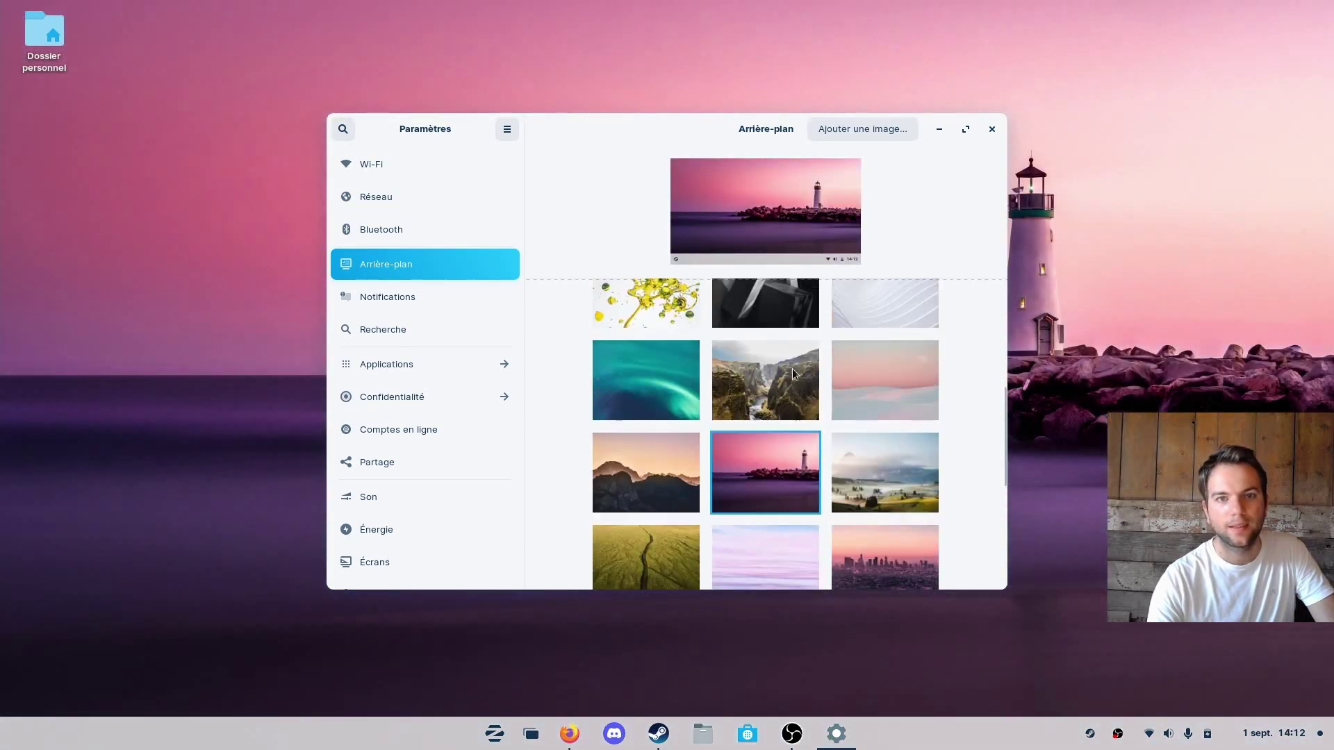
click(665, 377)
scroll(798, 326, up, 3)
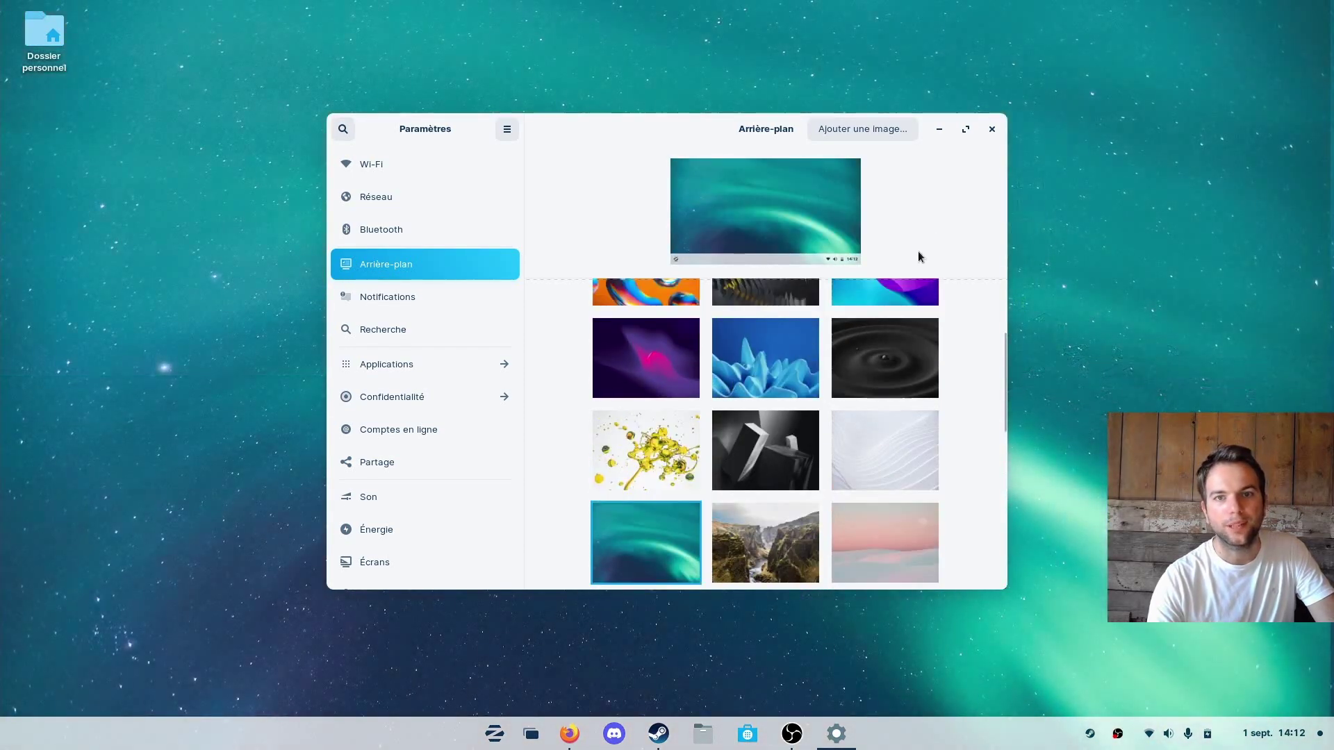
click(991, 130)
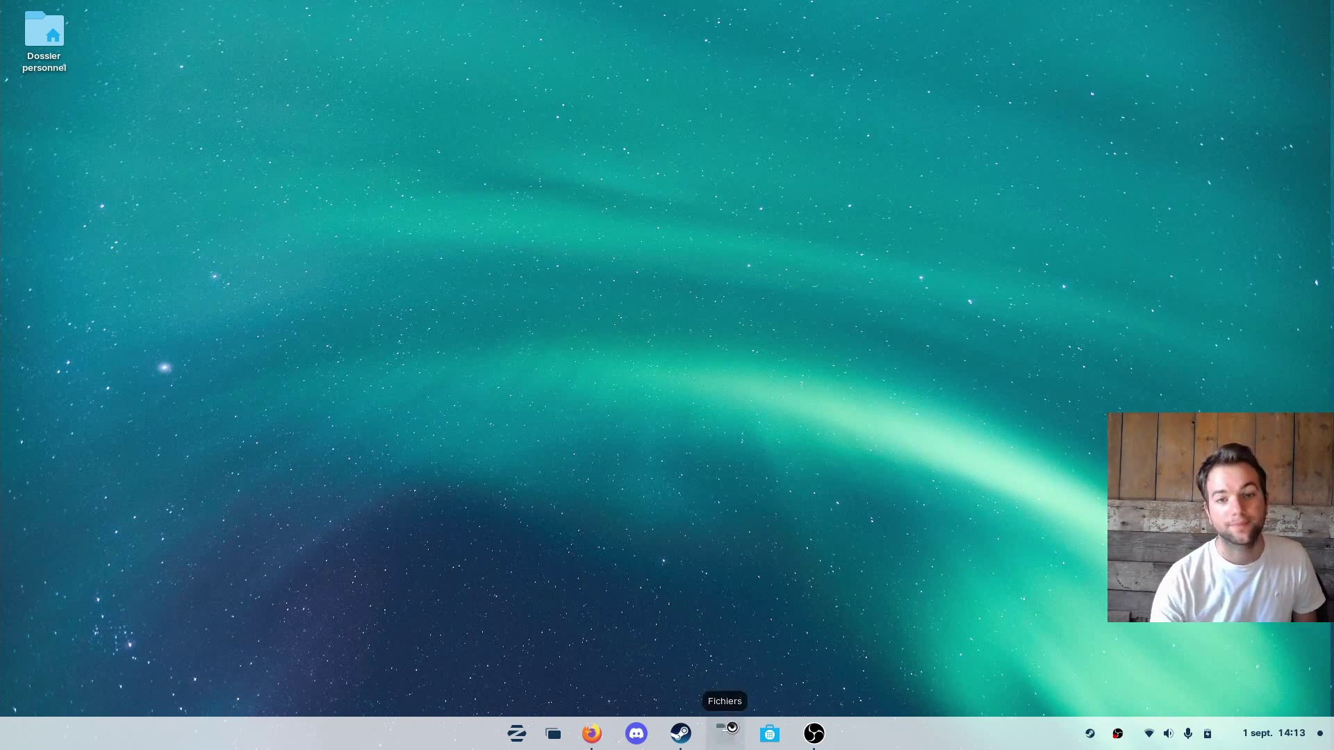
View the personal folder in the Fichiers file manager, close the window and open it again
click(724, 733)
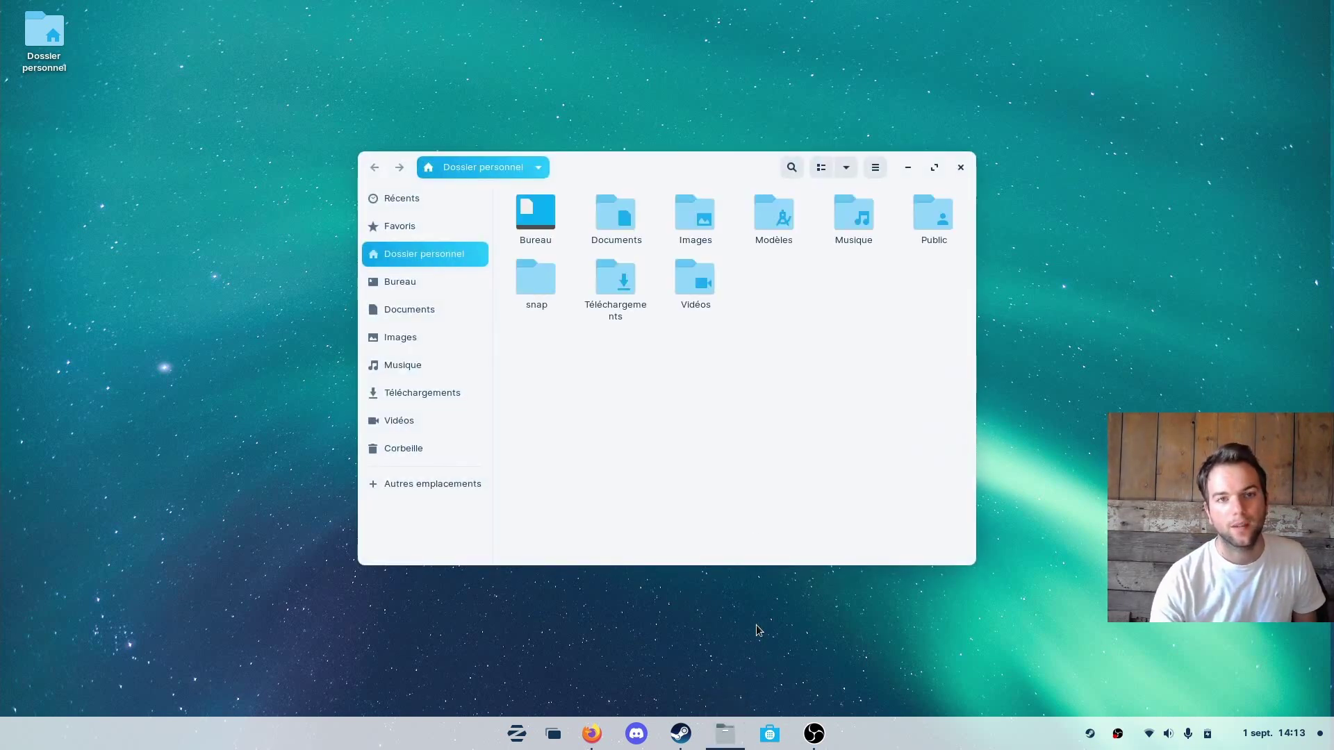
click(953, 169)
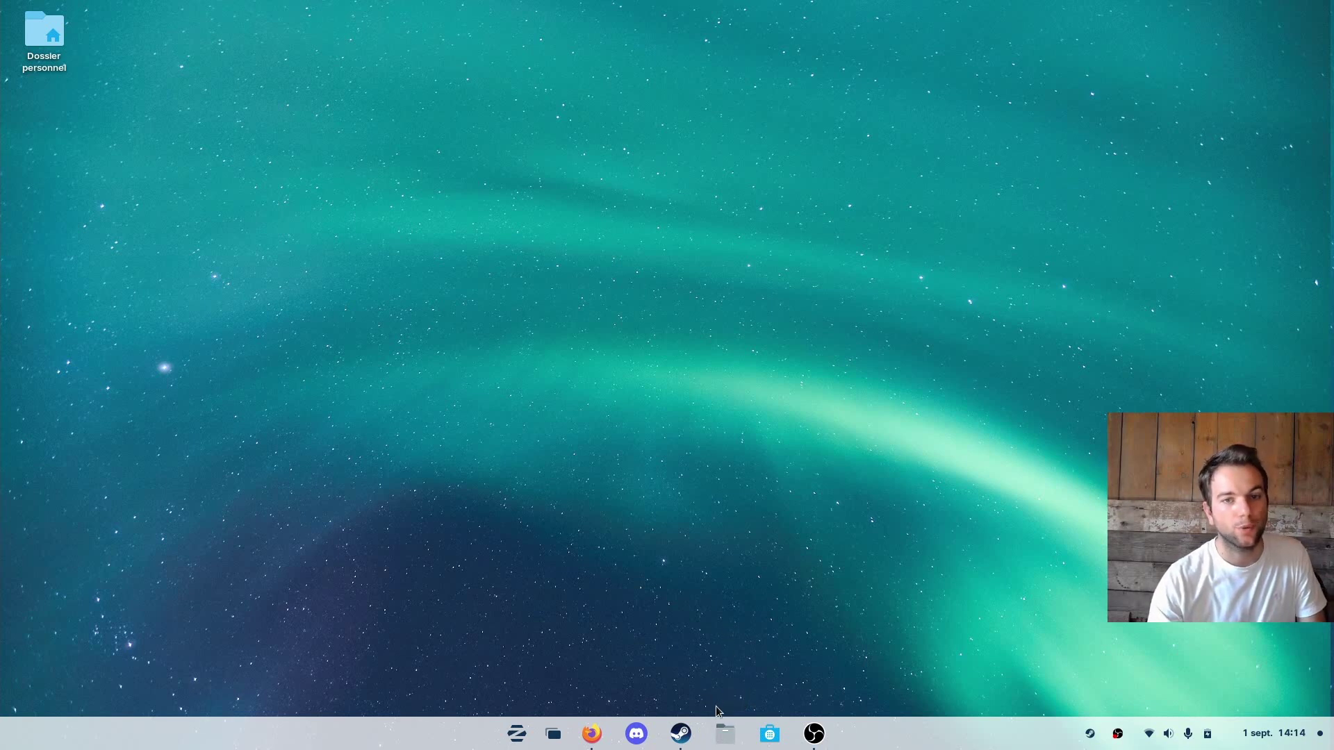
click(724, 734)
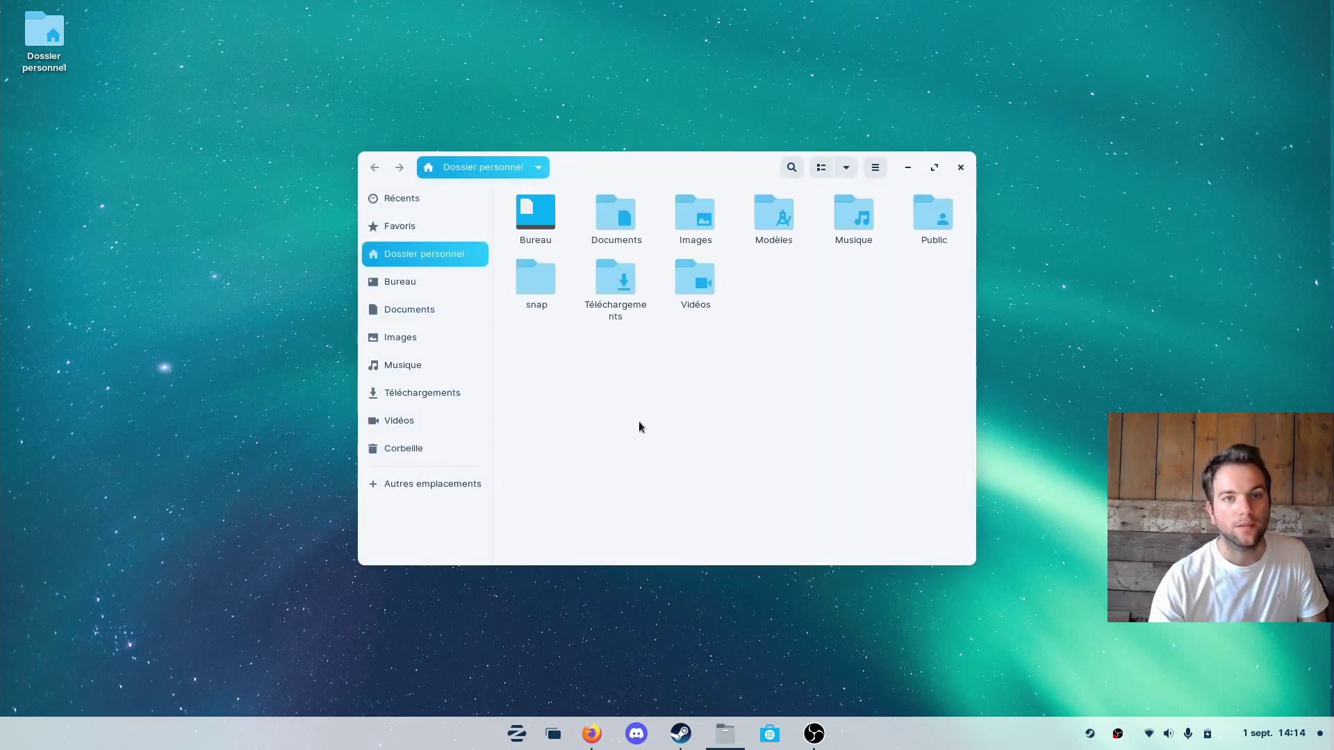